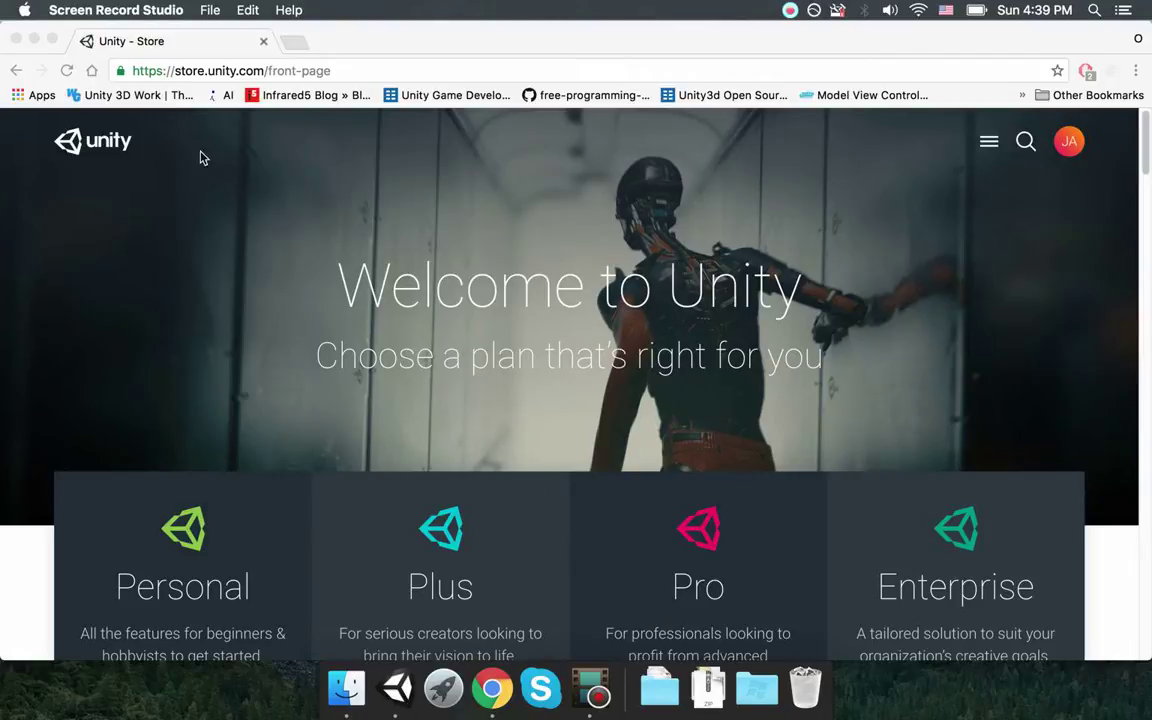
- Open the Unity Personal download page from the plan overview and review the installer's version and system requirements
scroll(404, 365, down, 5)
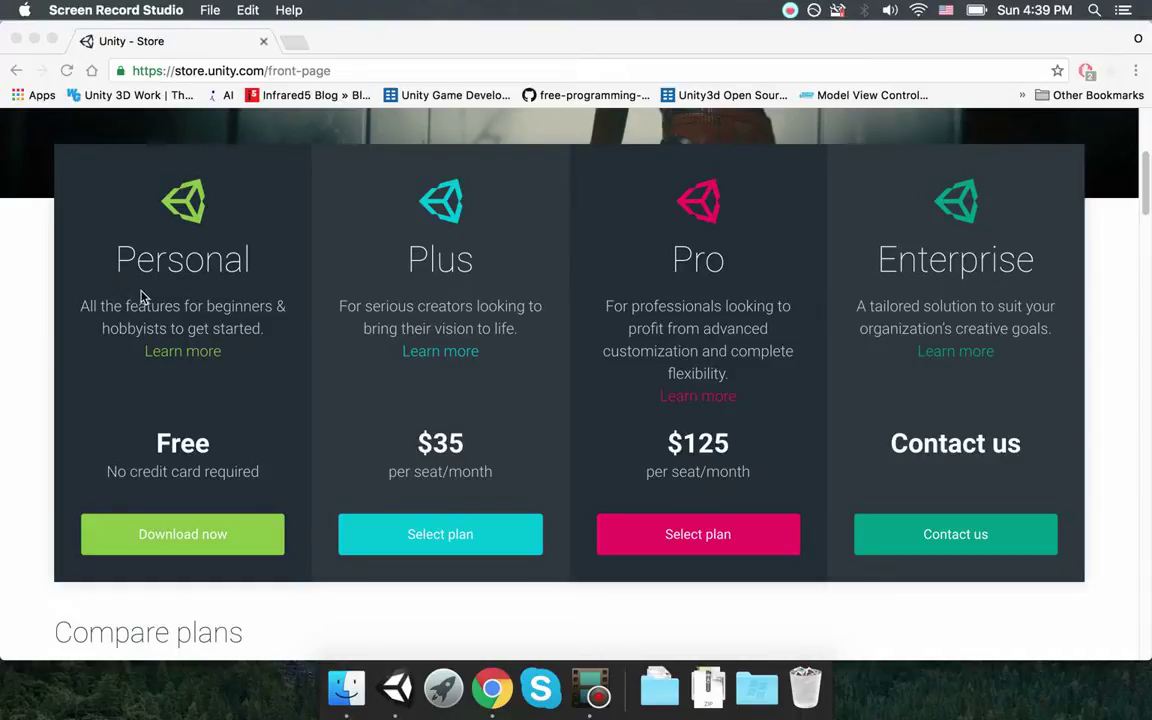
click(190, 541)
click(166, 543)
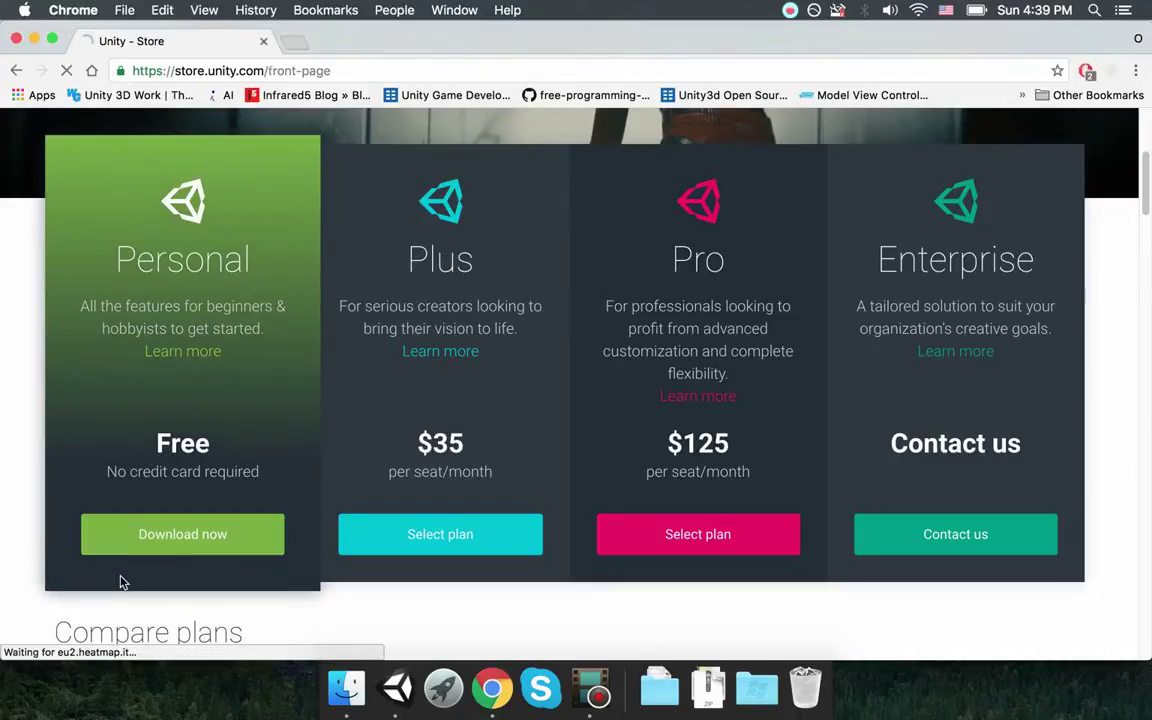
scroll(222, 515, down, 5)
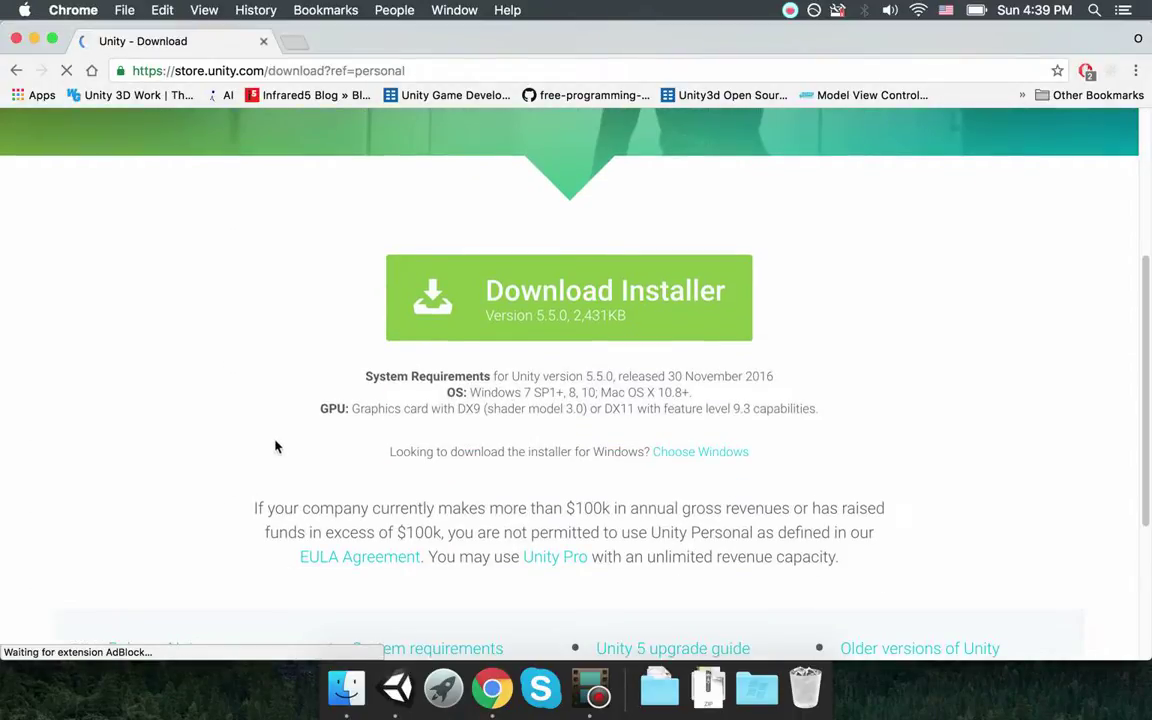
scroll(250, 364, down, 1)
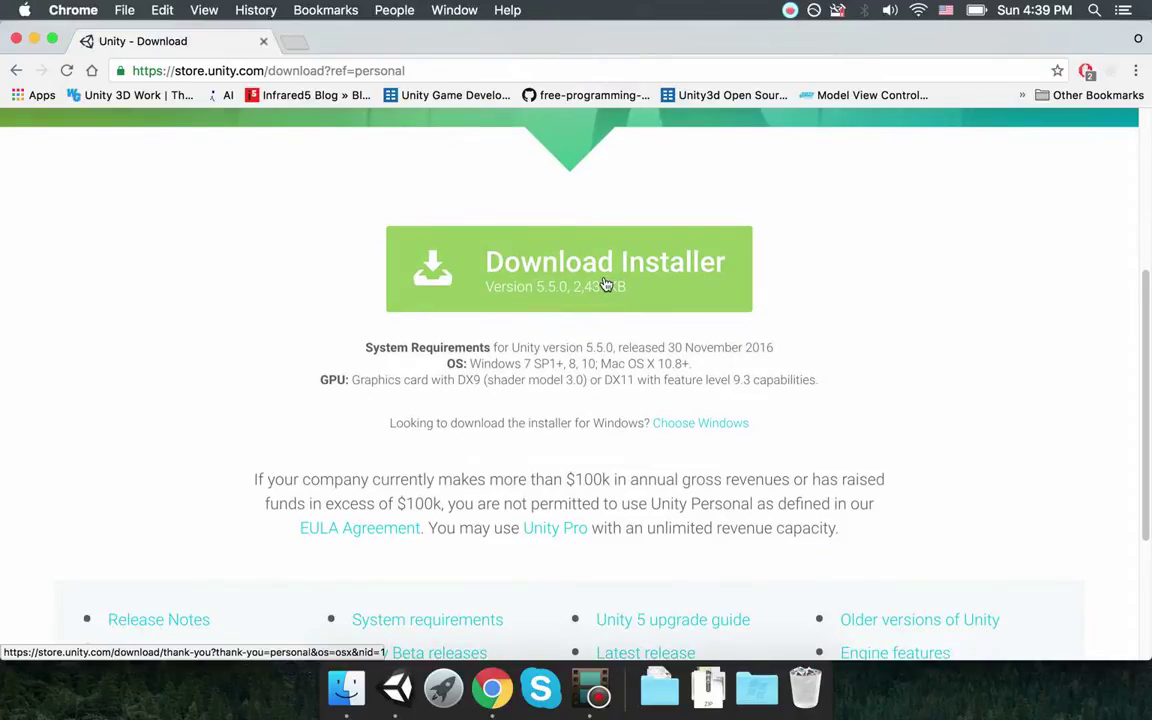
scroll(617, 320, down, 3)
scroll(618, 330, up, 6)
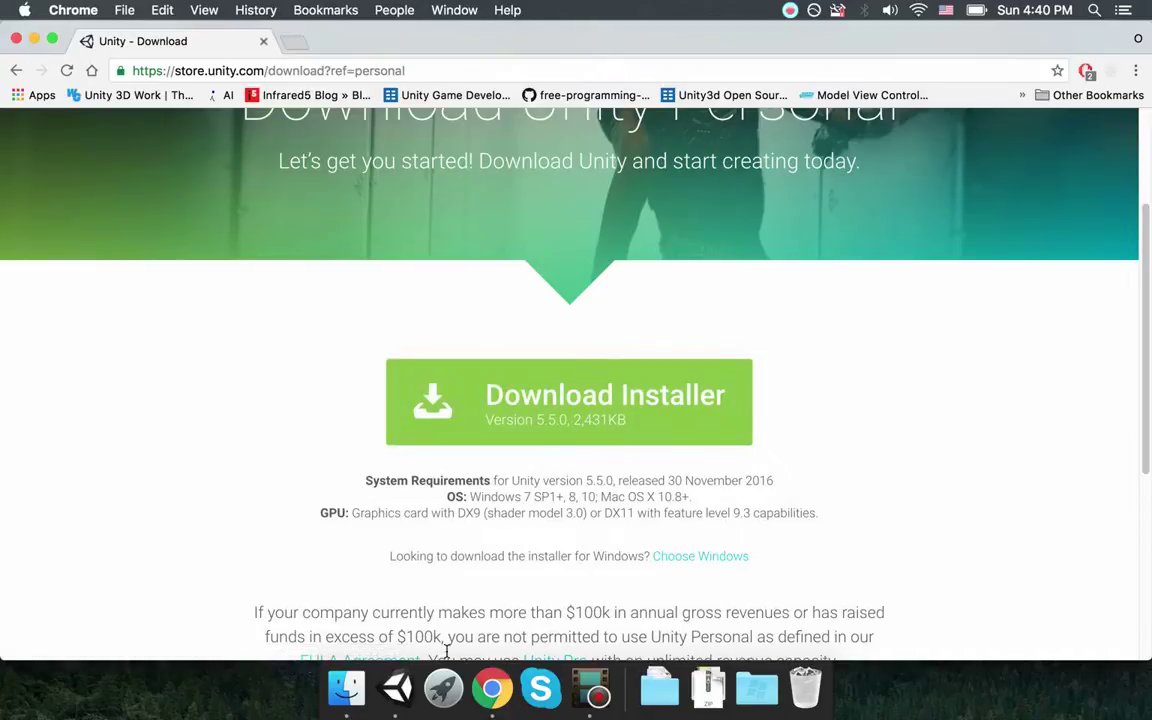
- Switch to Unity and create a new 3D project named TutorialSeries in the existing Unity Projects folder
click(399, 689)
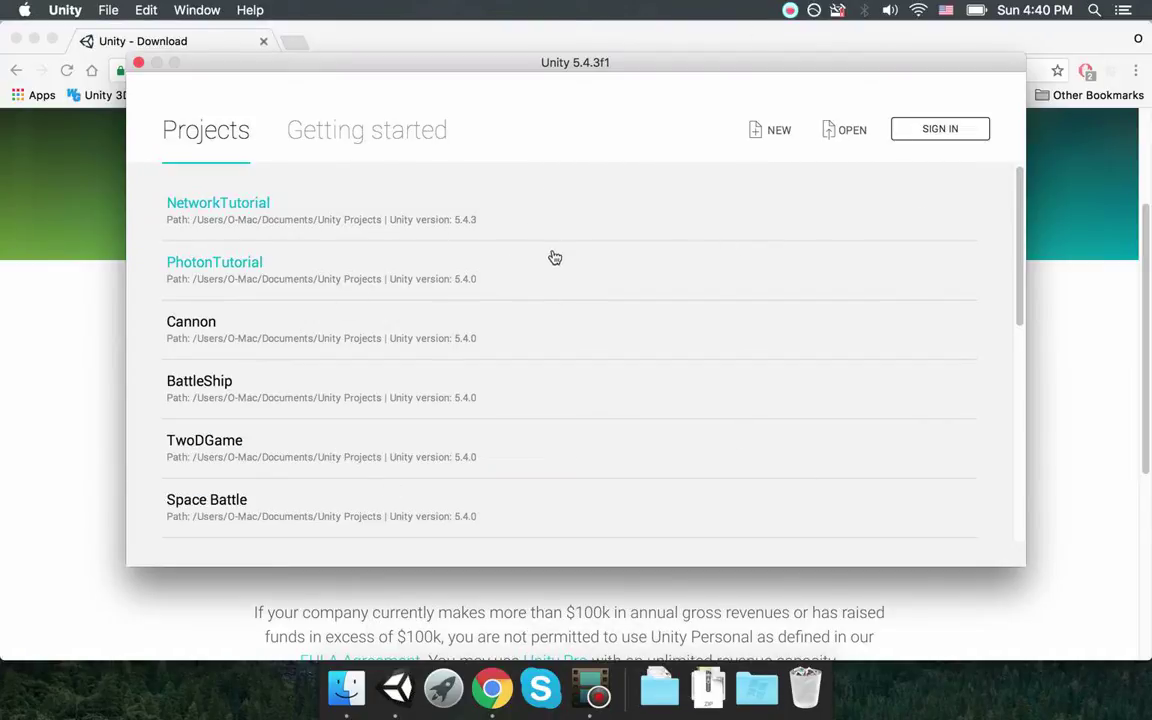
click(778, 130)
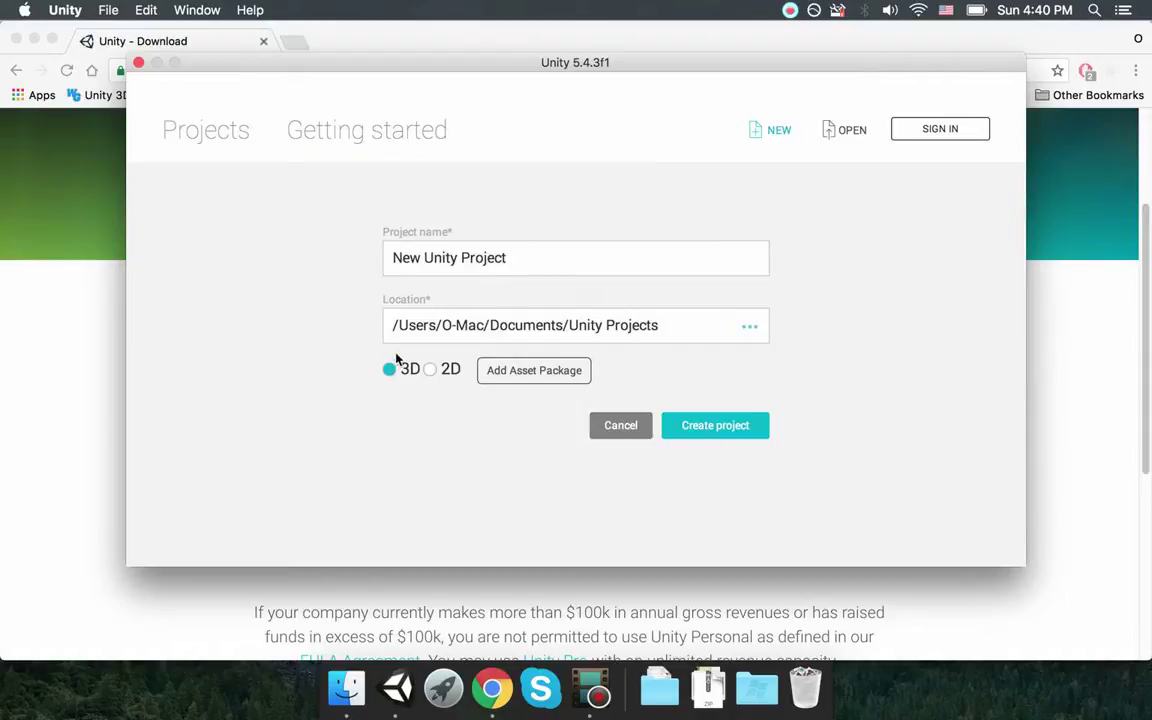
click(530, 263)
key(shift+alt+Left)
key(shift+alt+Left)
key(shift+alt+Left)
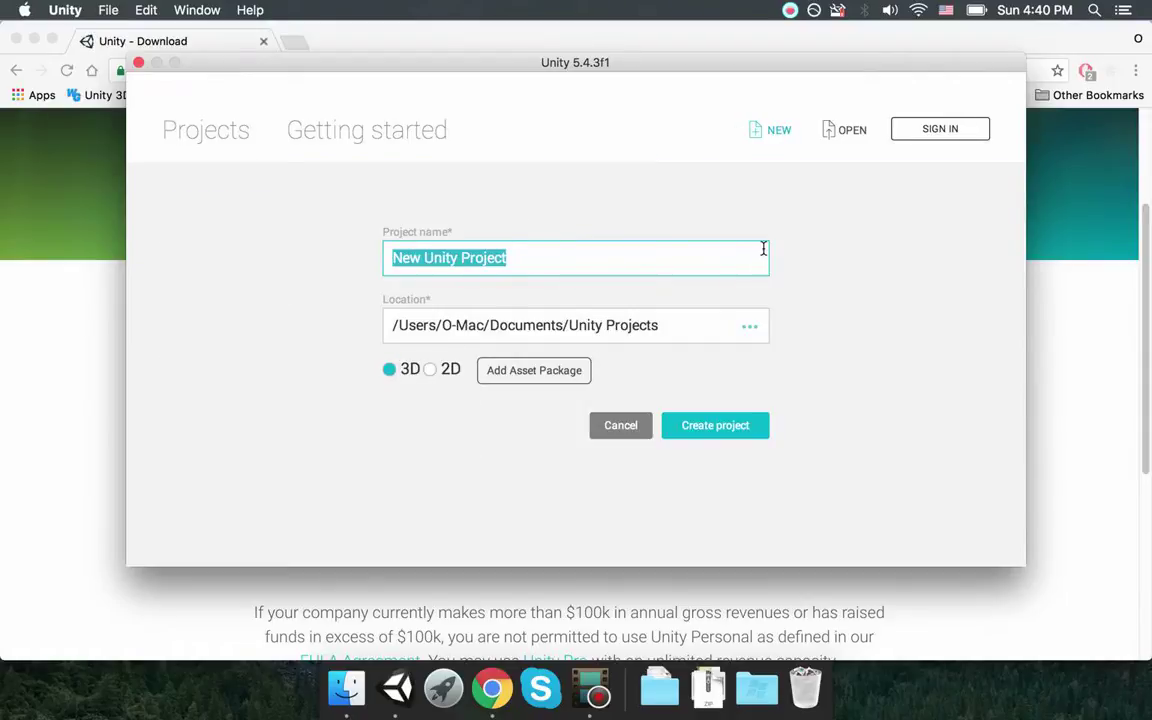
text(TutorialSeries)
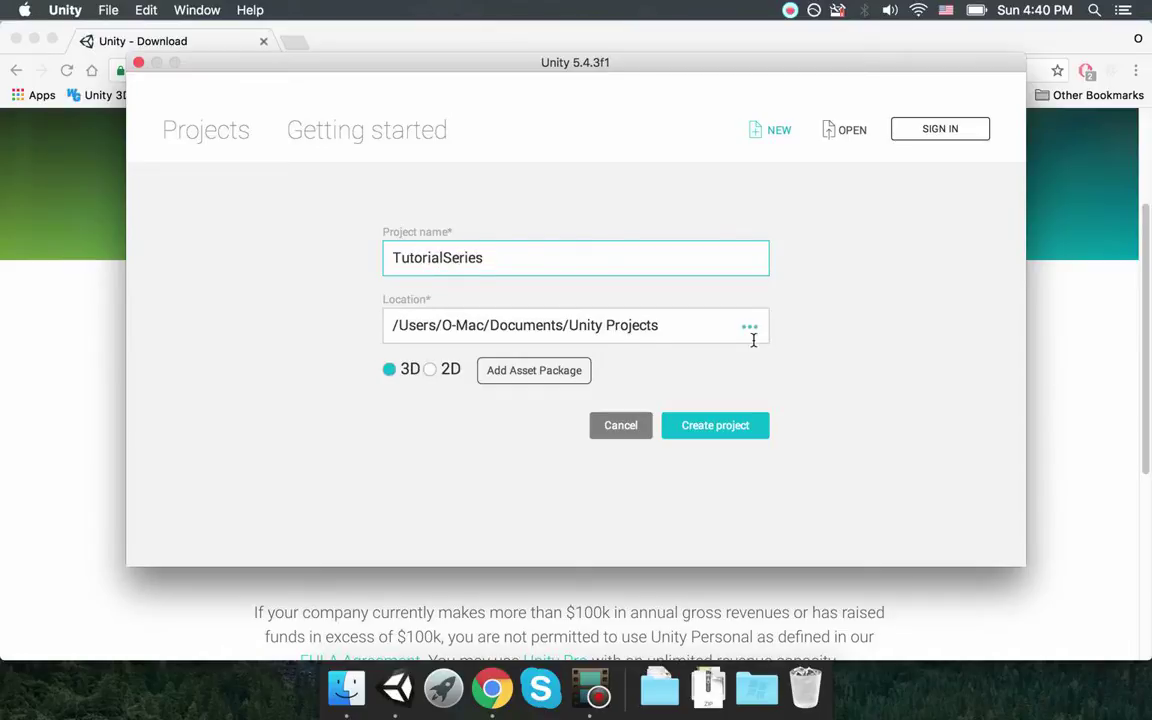
click(733, 431)
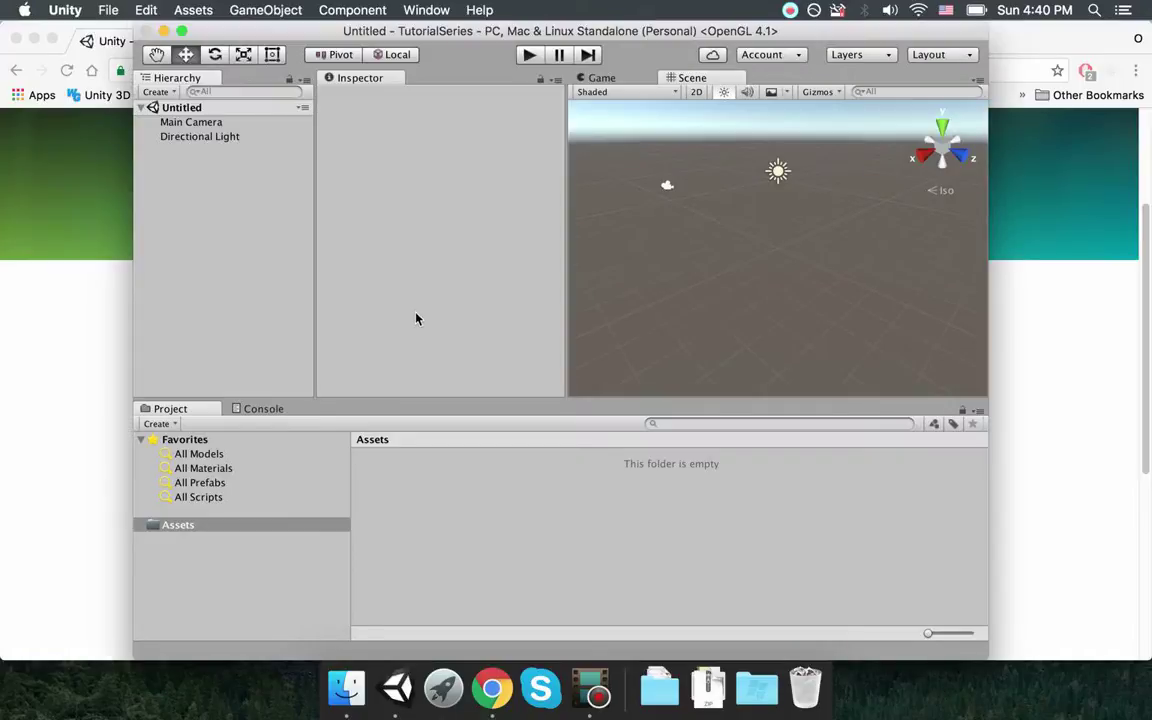
- Maximize the editor window, apply the Default layout, and expand the Untitled scene to list its objects
double_click(617, 33)
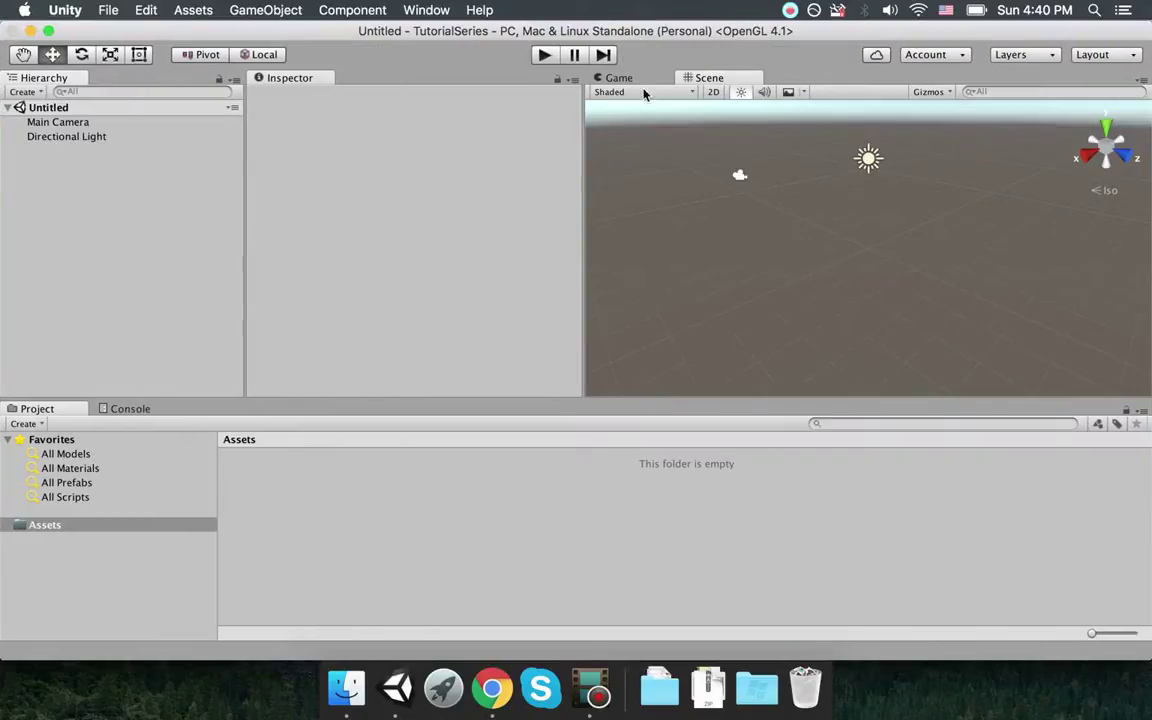
click(1093, 56)
click(1058, 101)
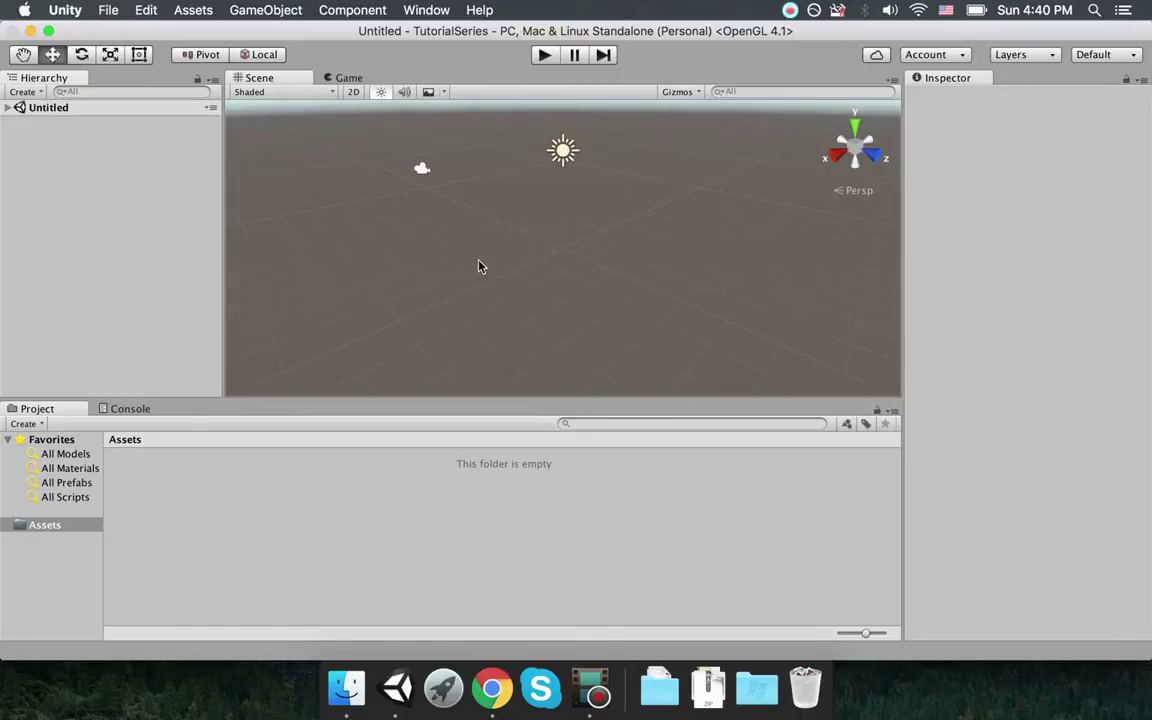
click(8, 107)
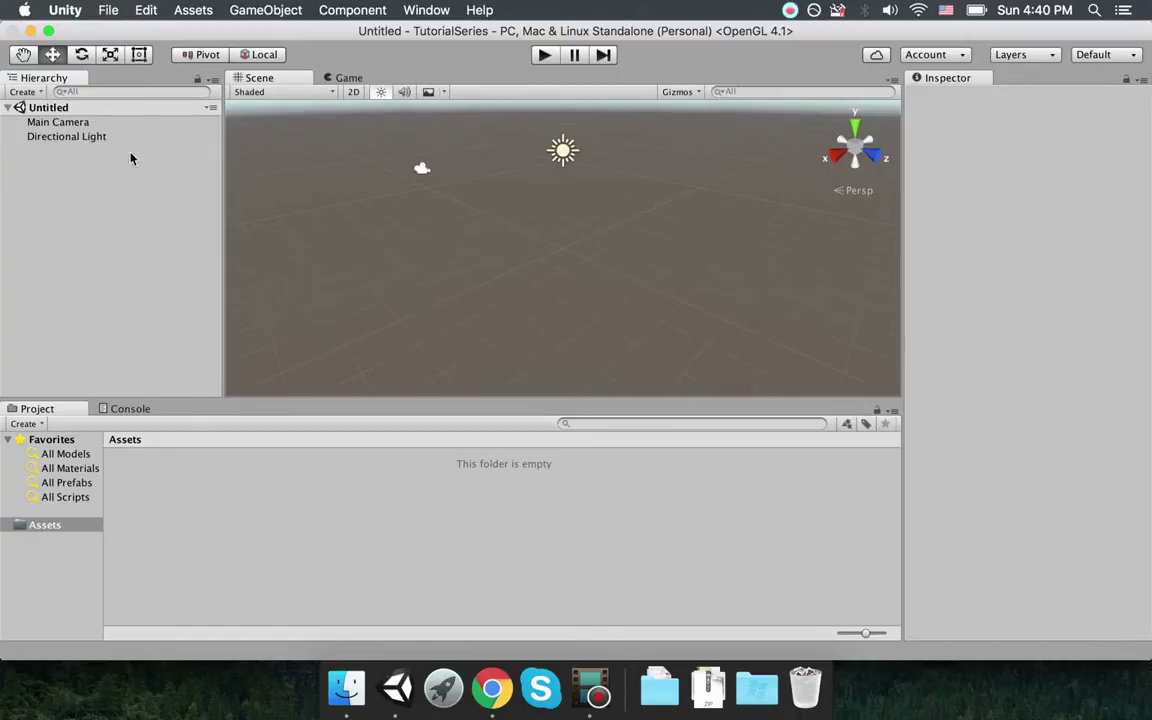
- Create a new scene in the TutorialSeries project
right_drag(638, 252, 442, 193)
click(108, 10)
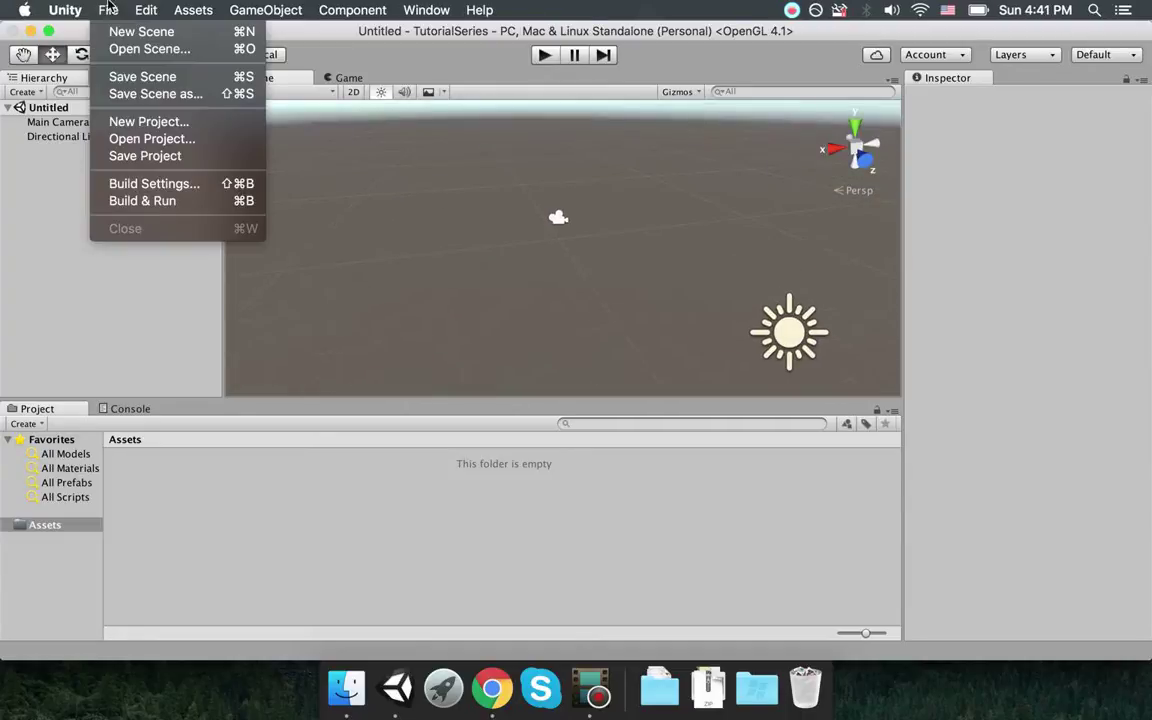
click(113, 32)
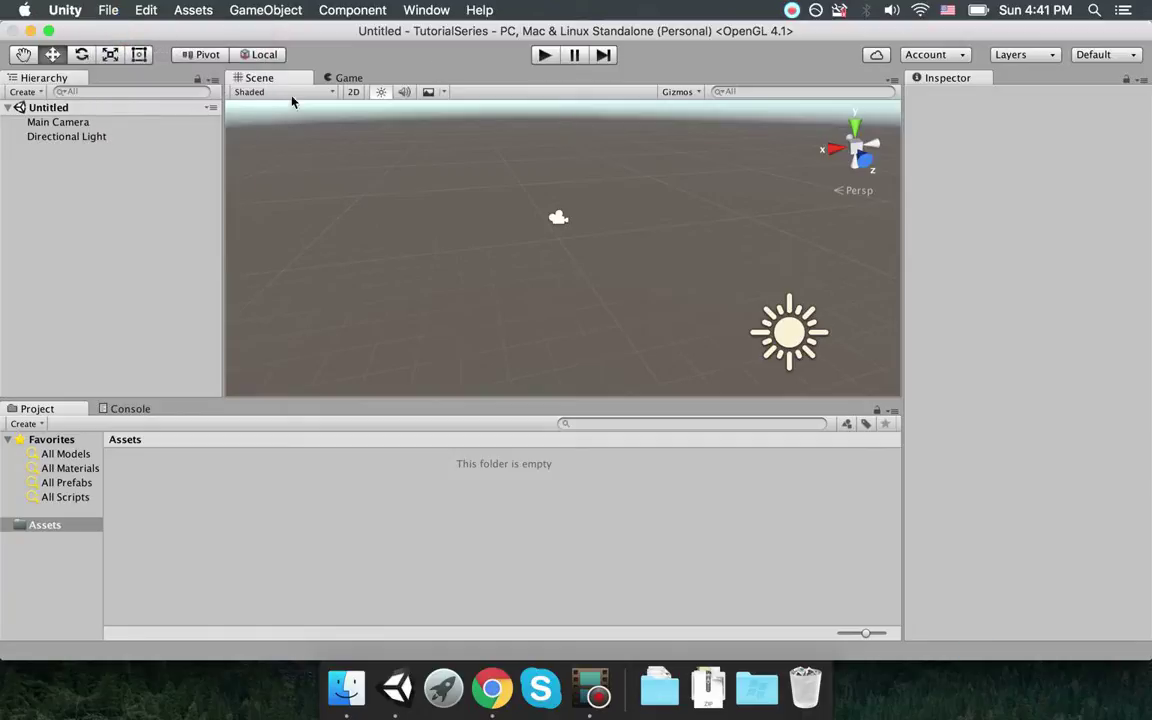
- Examine the Main Camera's and the Directional Light's components and their placement in the scene
right_drag(527, 237, 634, 270)
scroll(680, 274, down, 5)
scroll(634, 270, up, 3)
scroll(634, 270, down, 2)
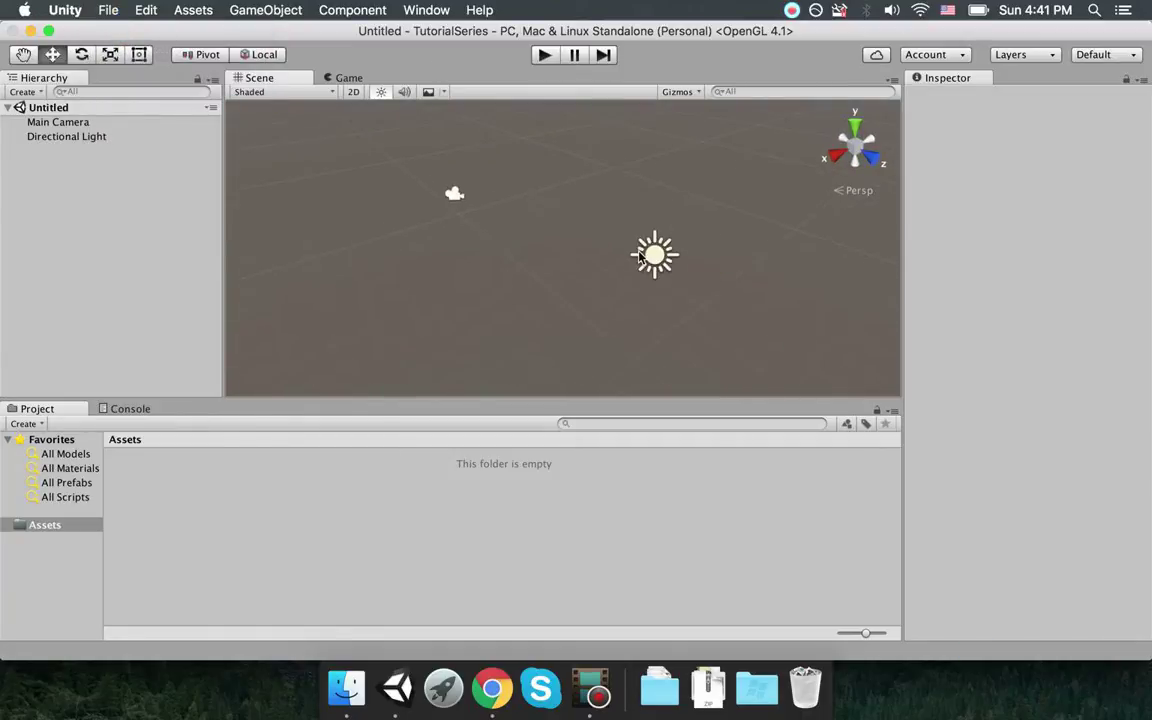
click(120, 122)
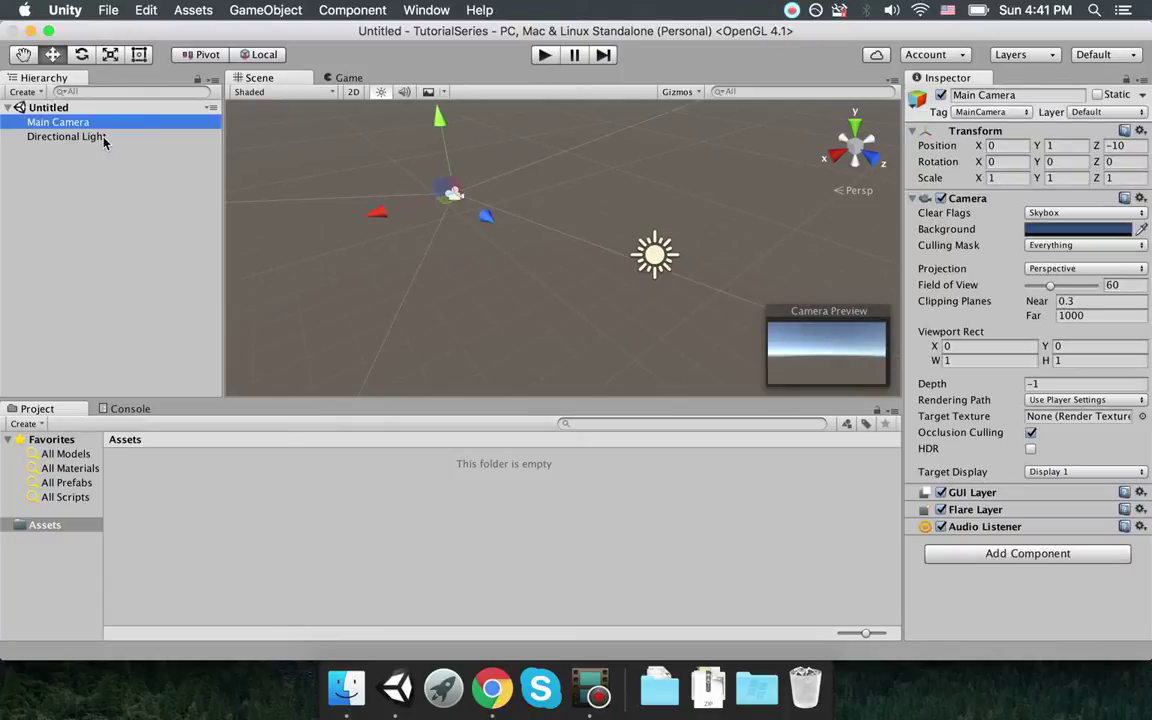
click(103, 141)
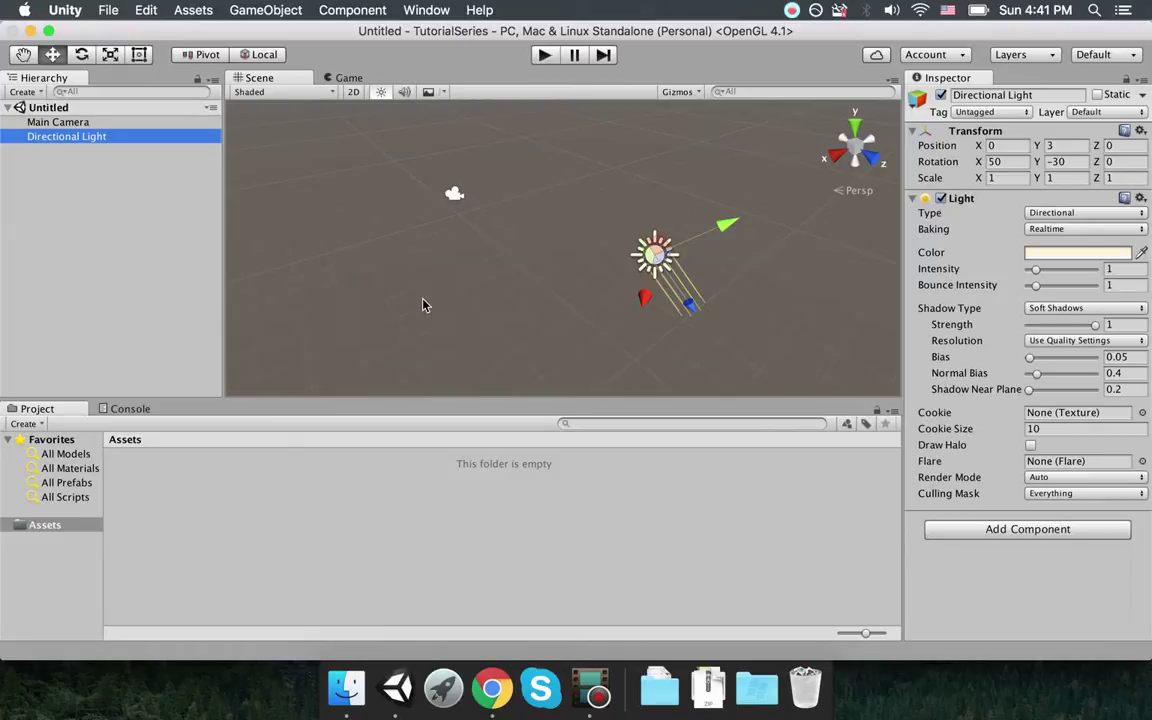
click(360, 237)
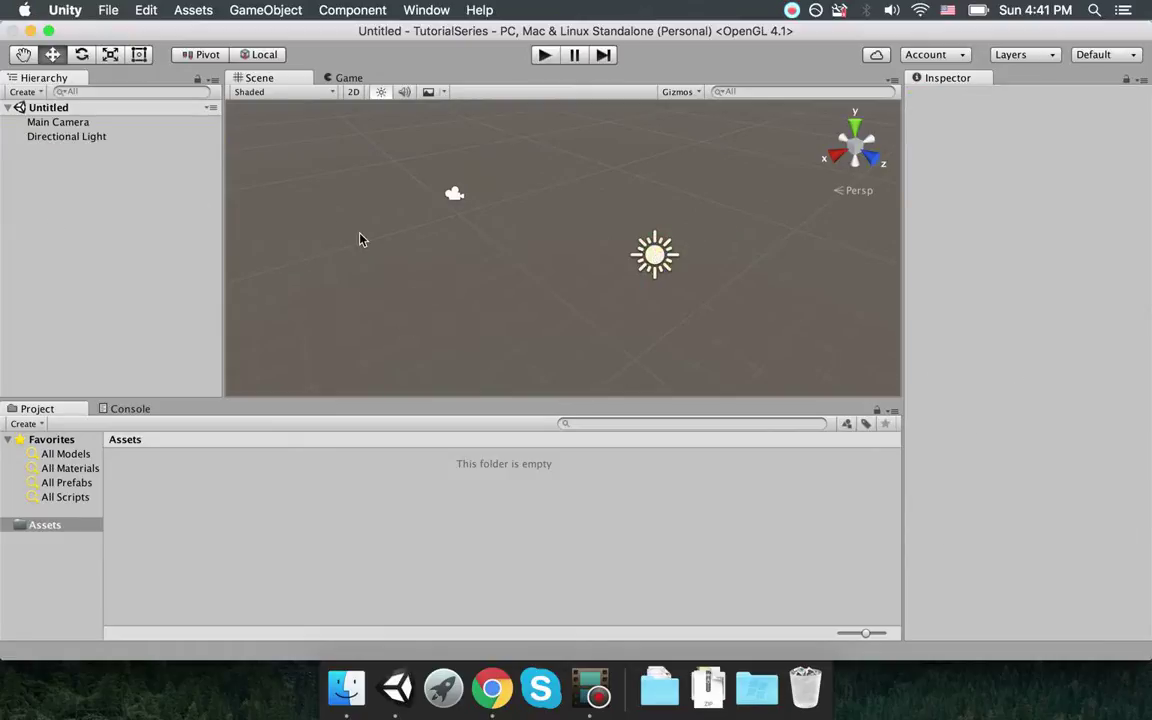
scroll(362, 237, up, 2)
scroll(368, 239, down, 1)
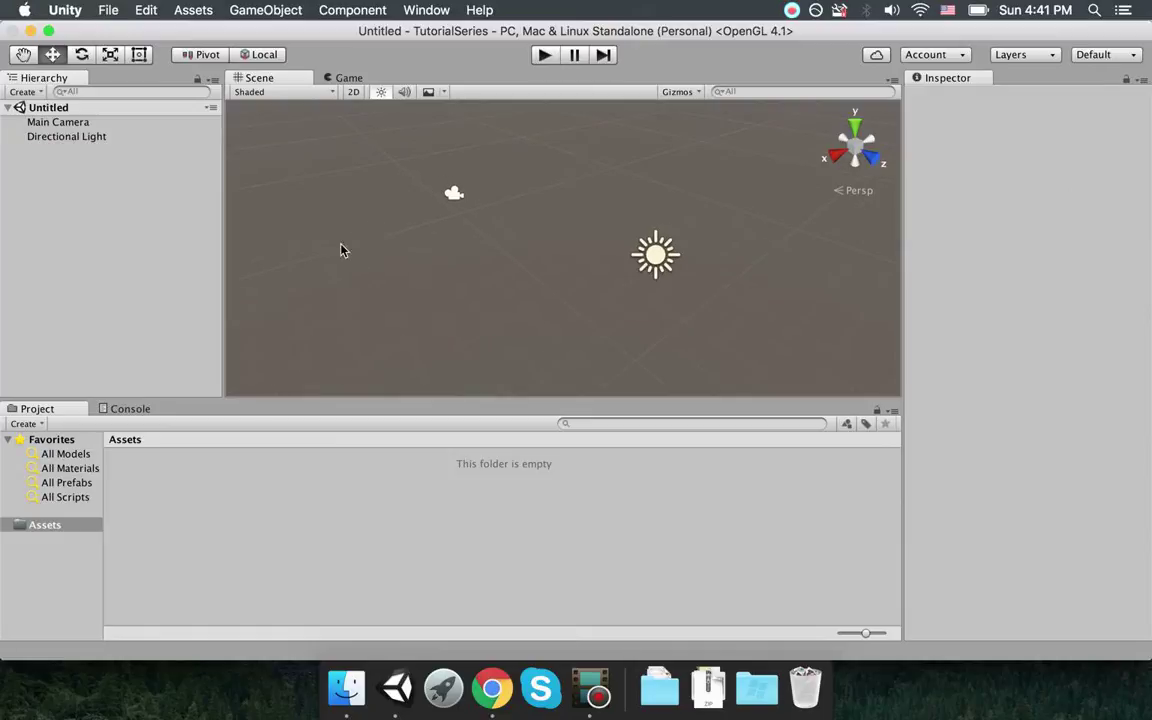
alt+drag(342, 249, 537, 229)
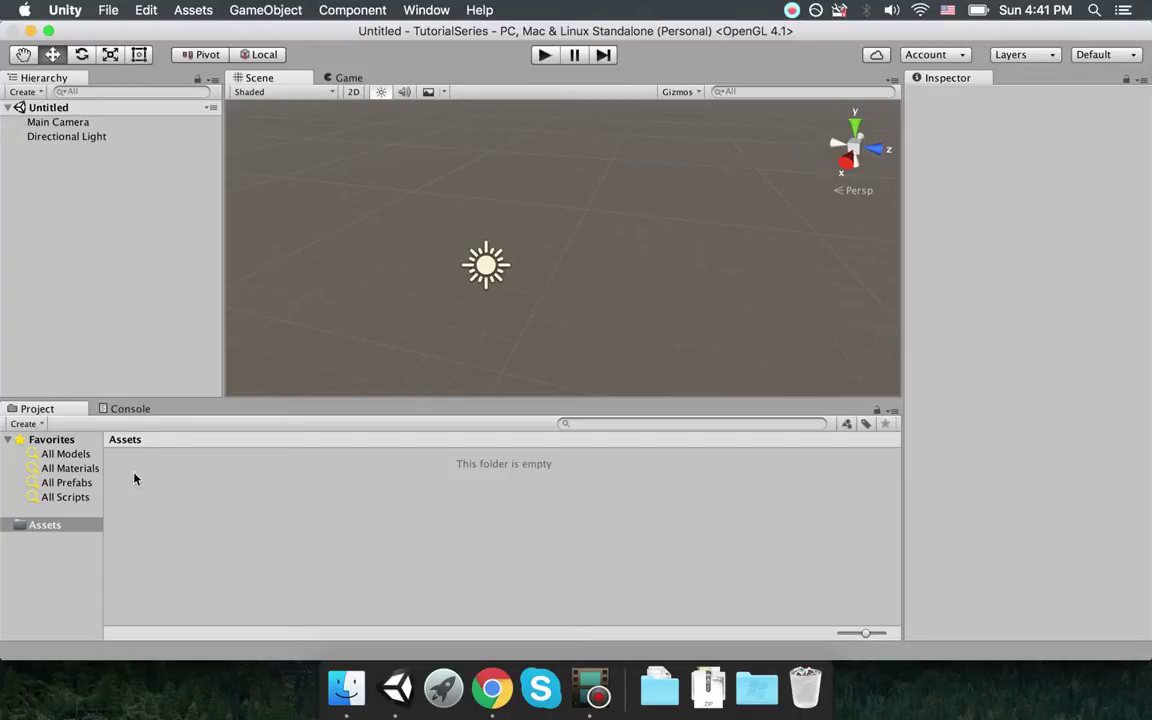
- Check the Console and project assets, and compare the Game view with the Scene view
click(120, 408)
click(45, 408)
click(355, 80)
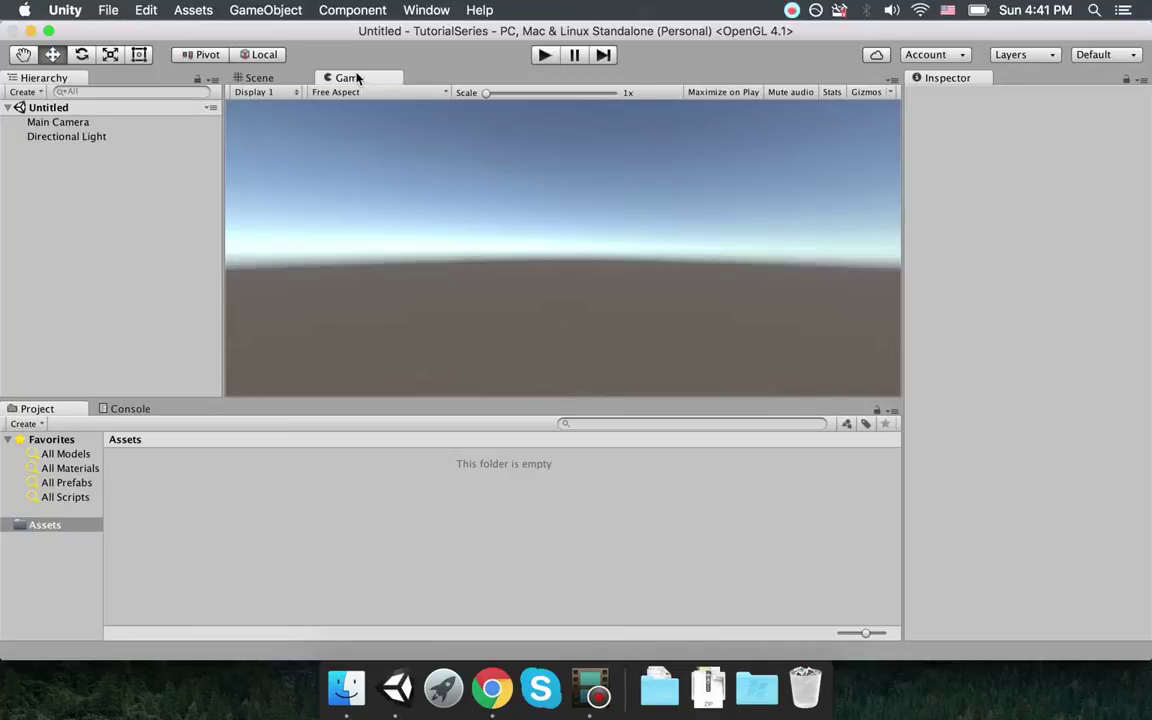
click(240, 79)
click(350, 80)
click(268, 78)
click(322, 78)
click(287, 80)
- Select the Main Camera in the scene and compare its position and field of view with the Game view
middle_drag(332, 118, 616, 157)
alt+drag(616, 157, 668, 205)
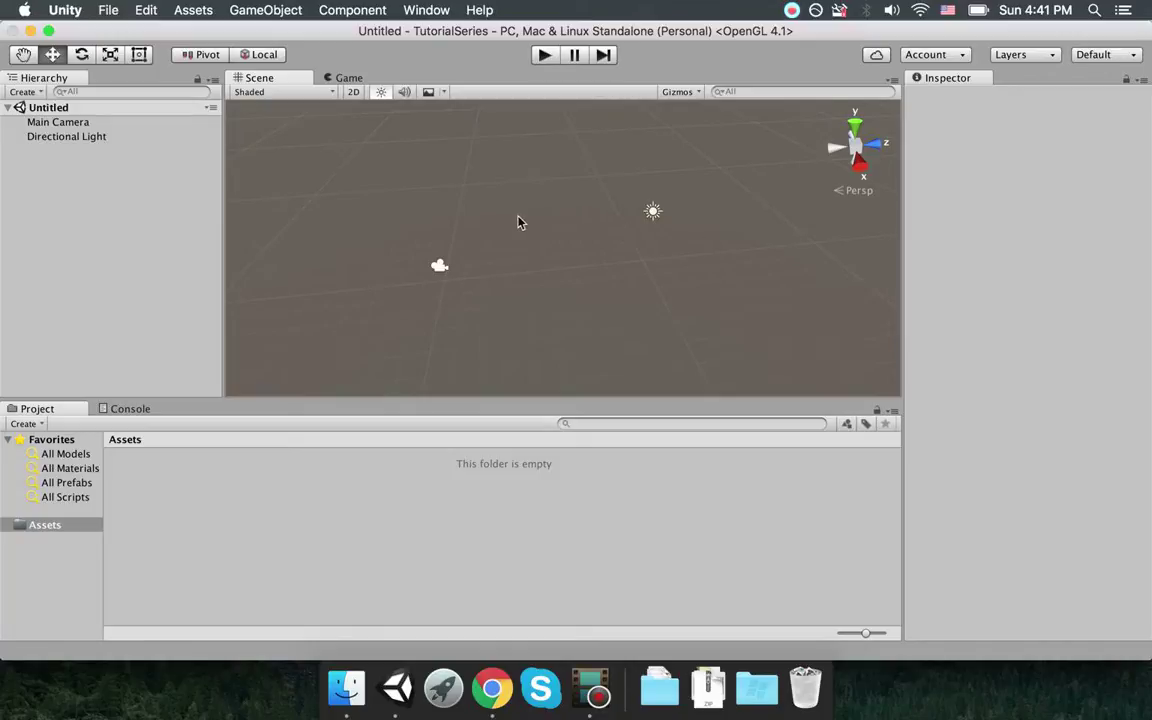
scroll(368, 247, up, 3)
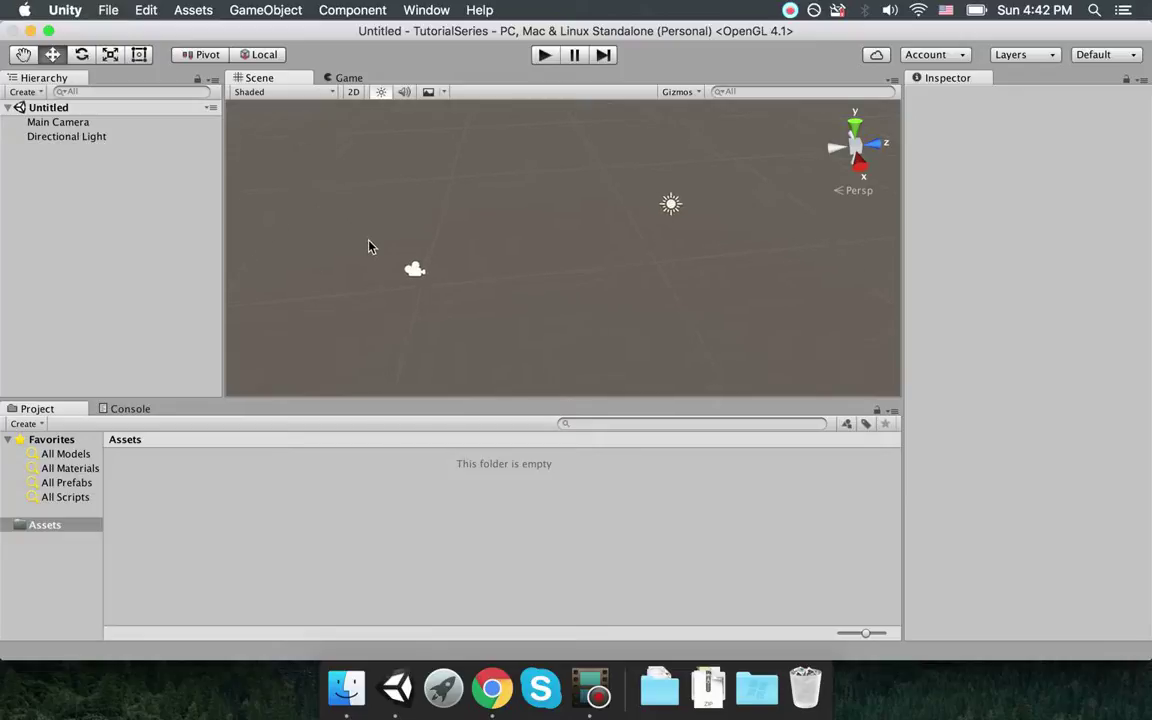
alt+drag(368, 247, 390, 225)
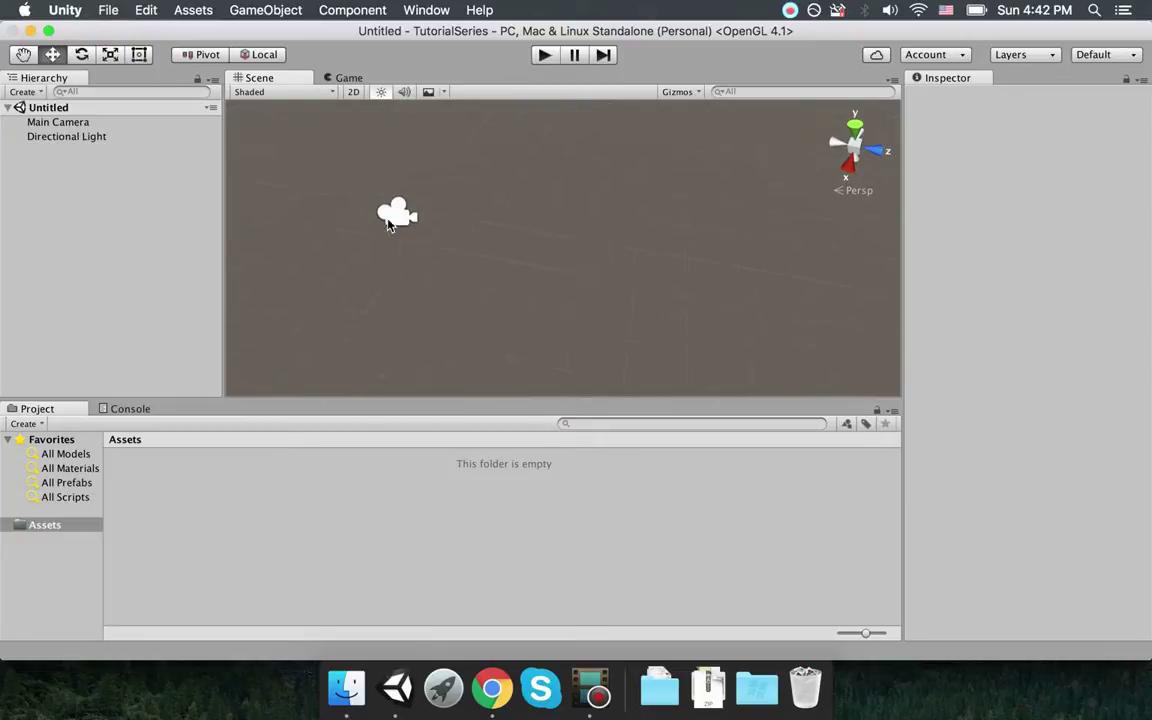
click(390, 222)
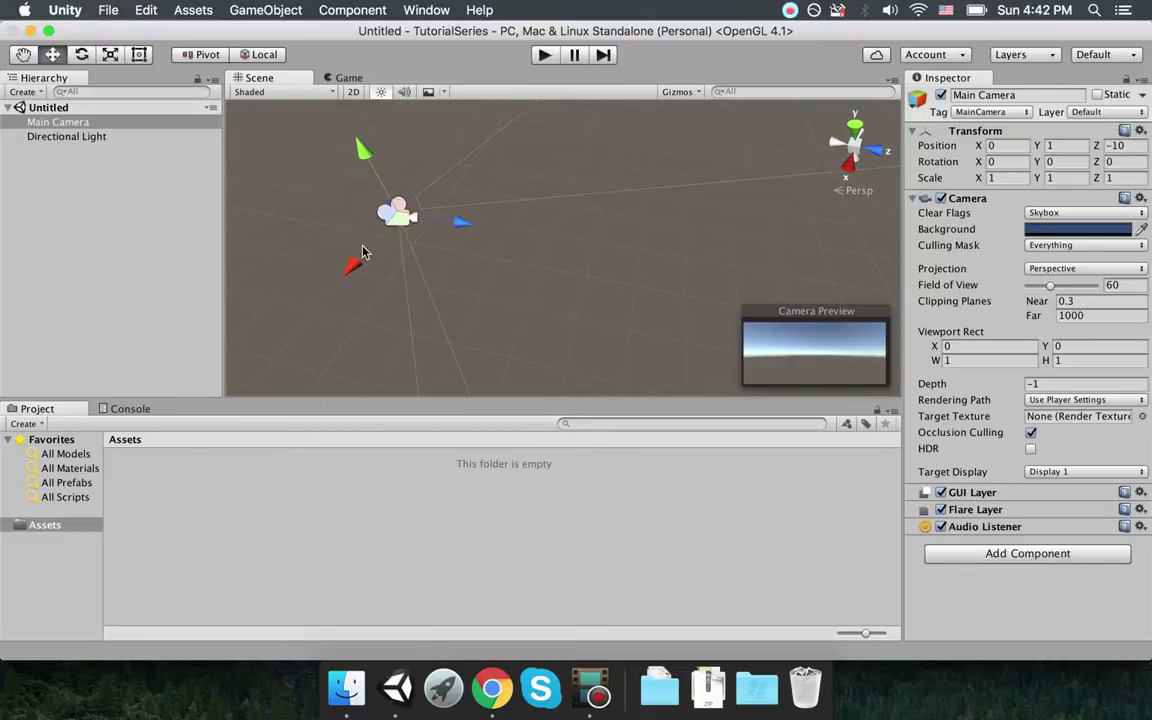
alt+drag(483, 285, 488, 163)
click(349, 77)
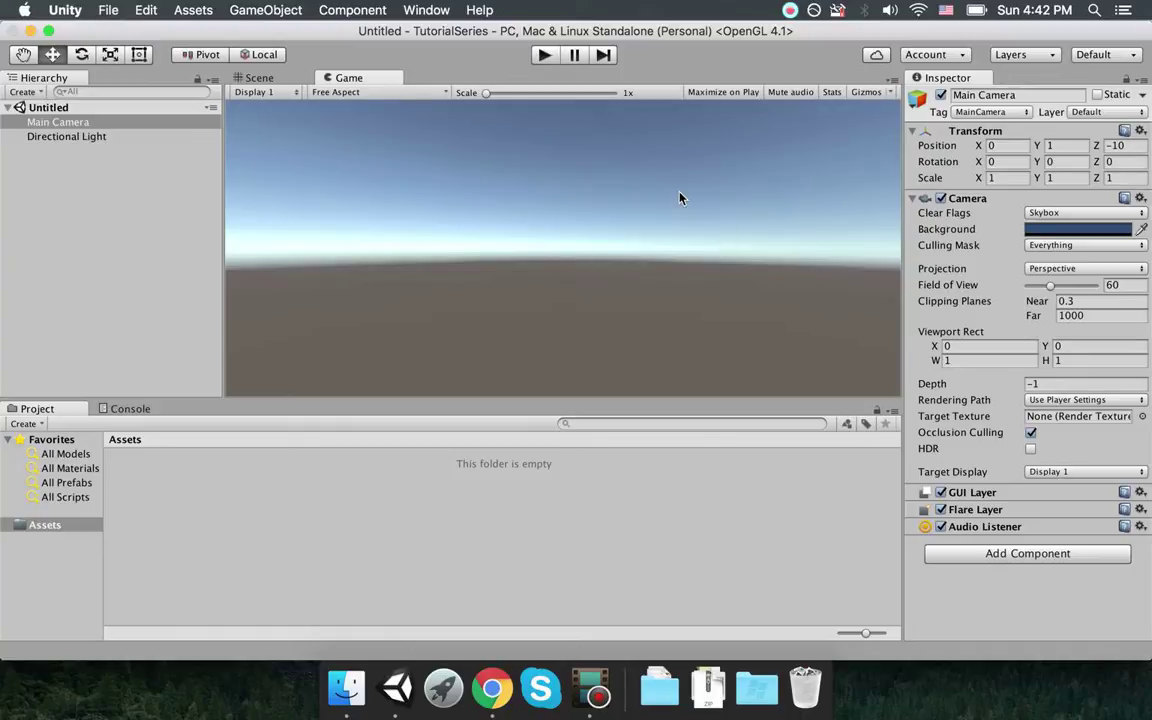
click(260, 77)
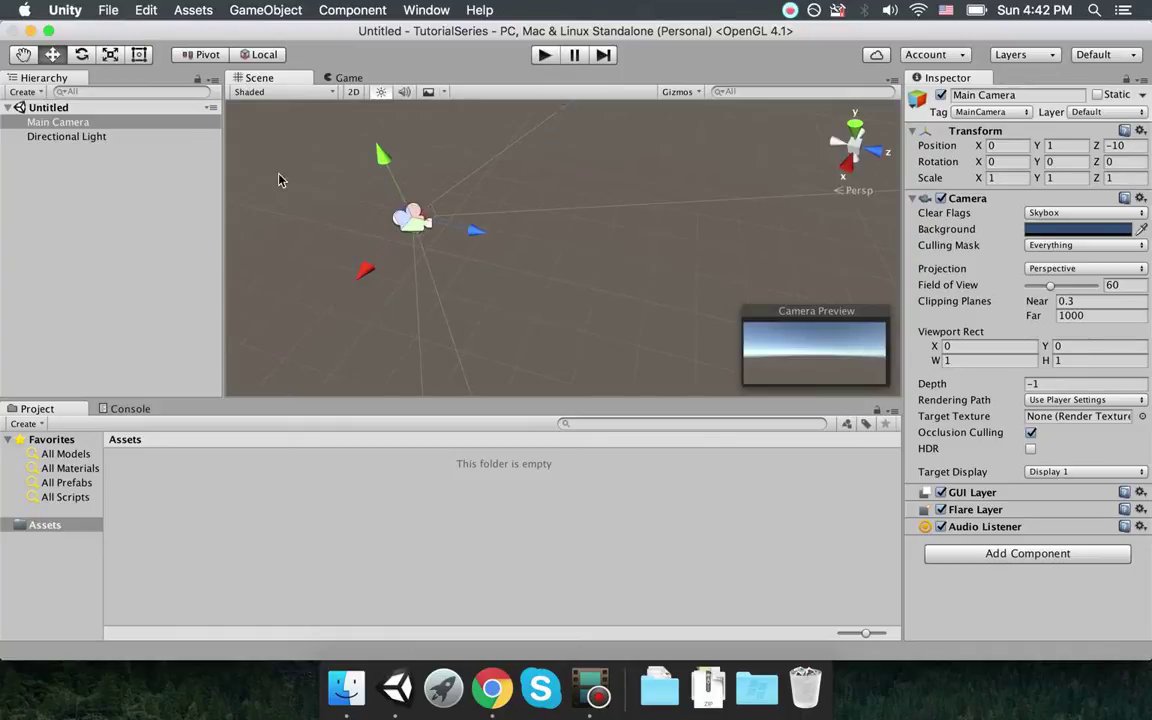
alt+drag(278, 175, 551, 245)
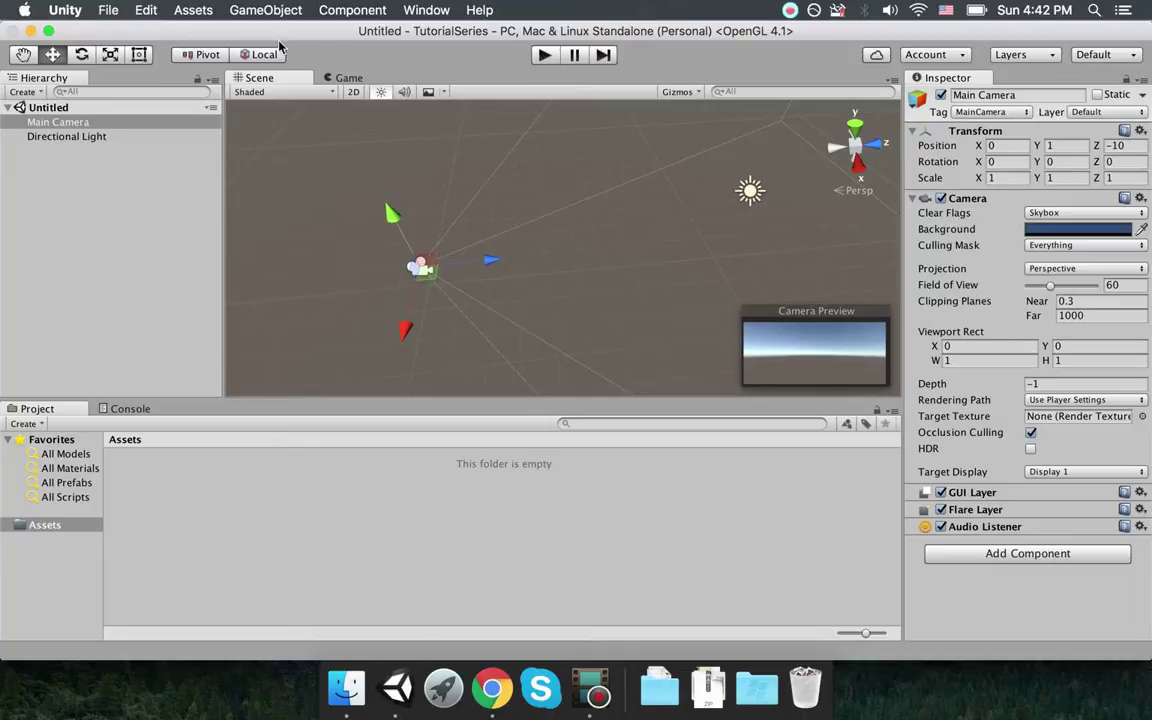
- Add a 3D Cube to the scene
click(236, 11)
mouse_move(262, 65)
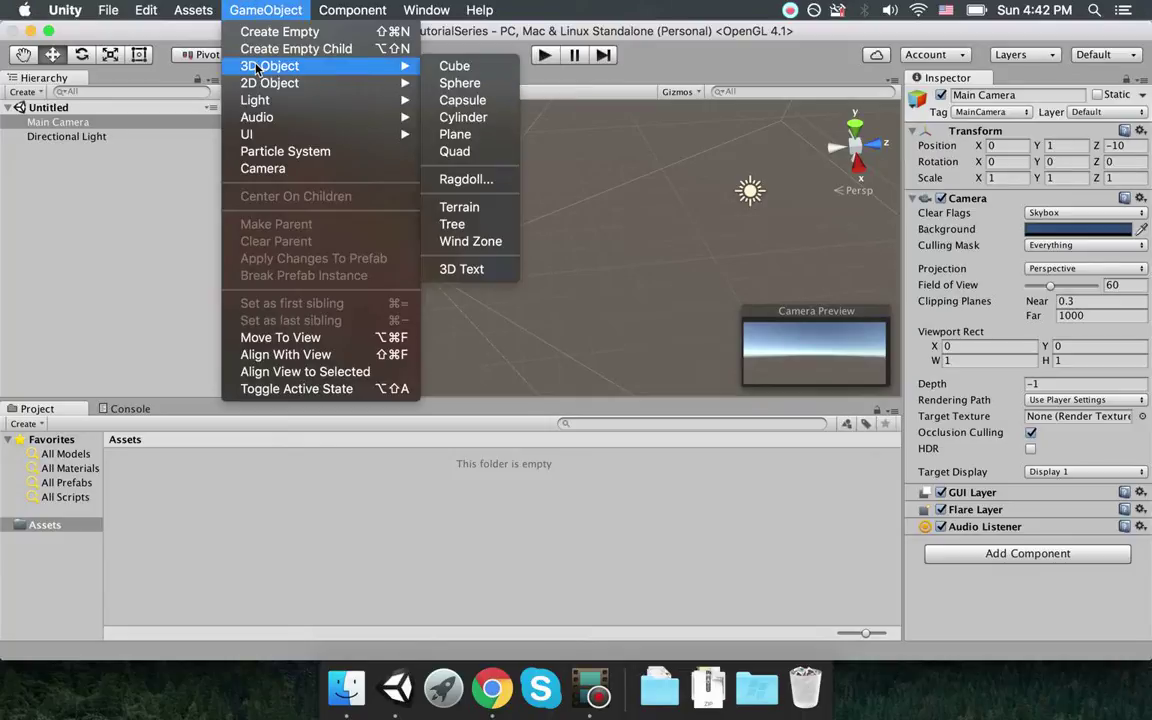
click(466, 68)
mouse_move(562, 248)
right_down()
mouse_move(735, 207)
mouse_move(573, 250)
right_up()
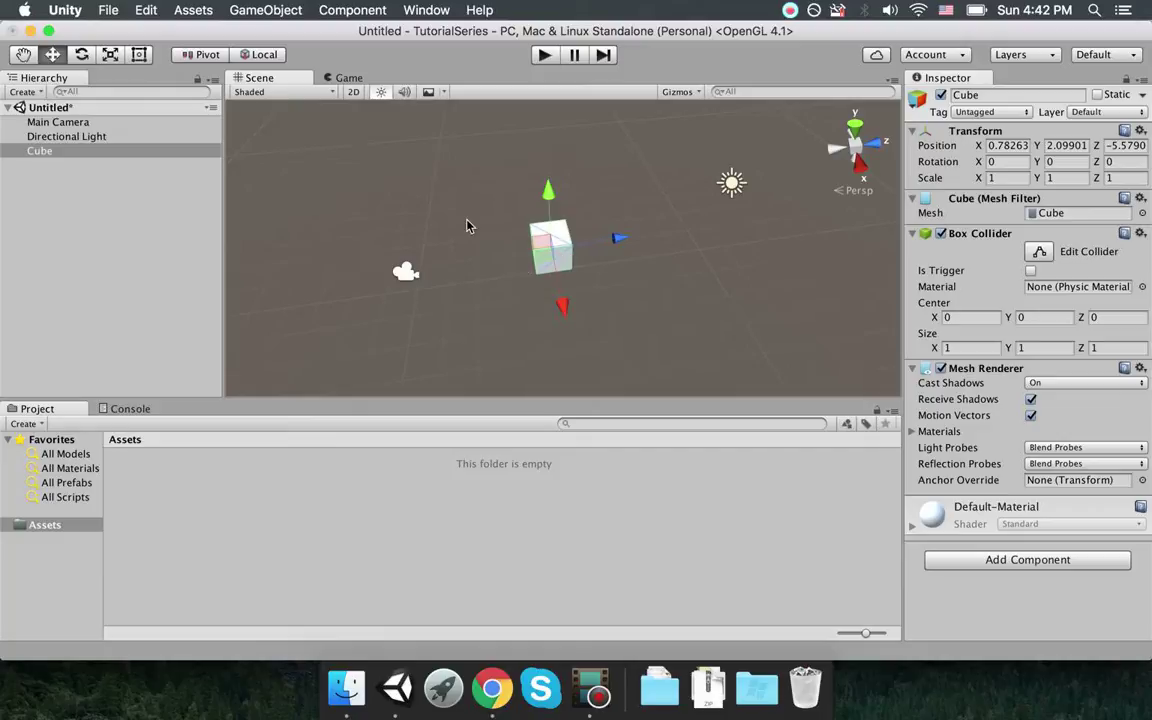
- Select the Main Camera and check how the cube looks in its preview and in the Game view
right_drag(363, 257, 462, 249)
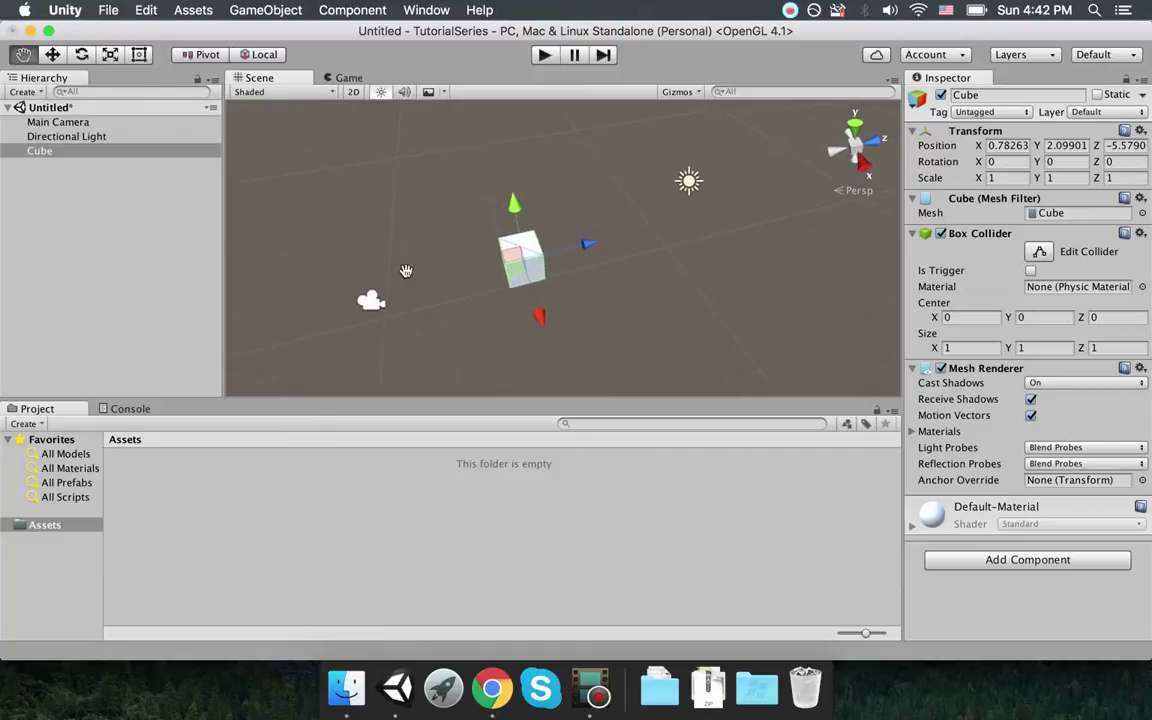
middle_drag(405, 271, 520, 206)
click(480, 244)
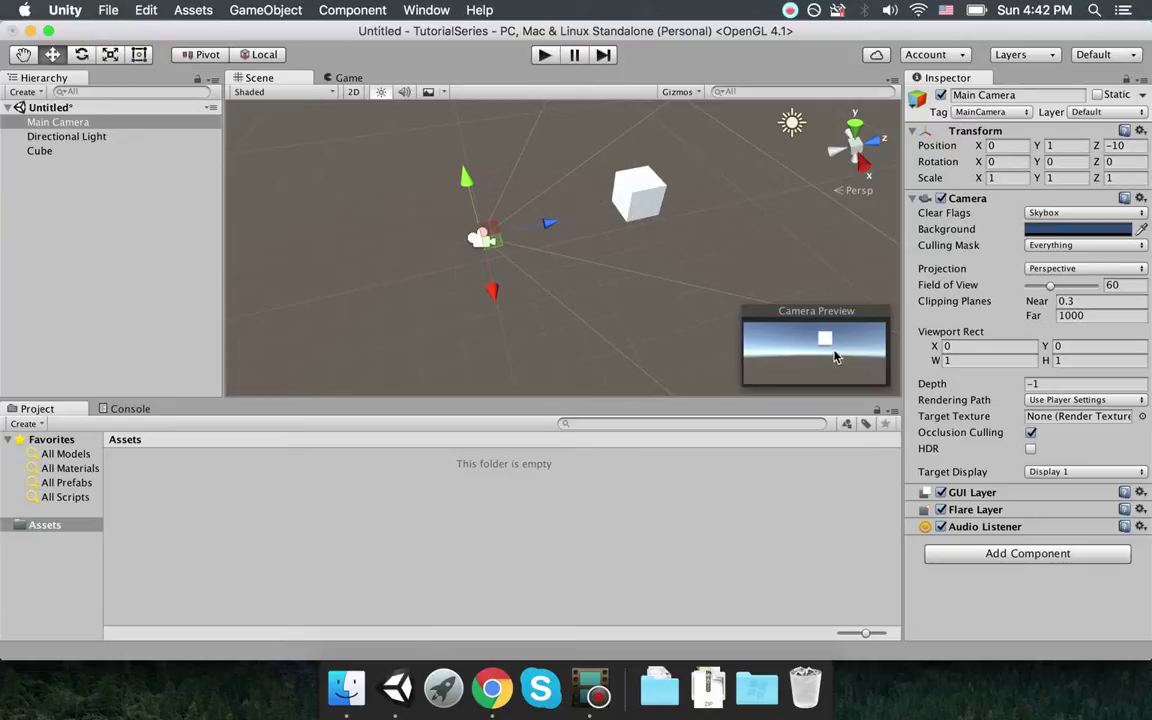
scroll(533, 292, up, 2)
alt+drag(533, 292, 385, 308)
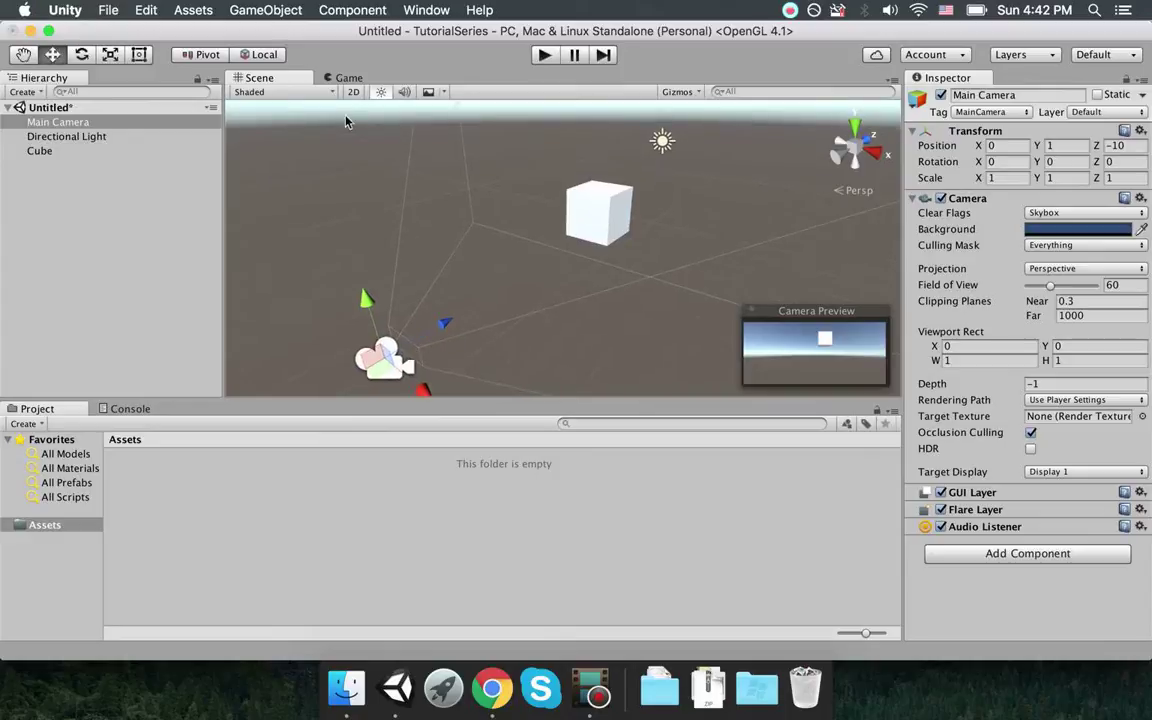
click(350, 77)
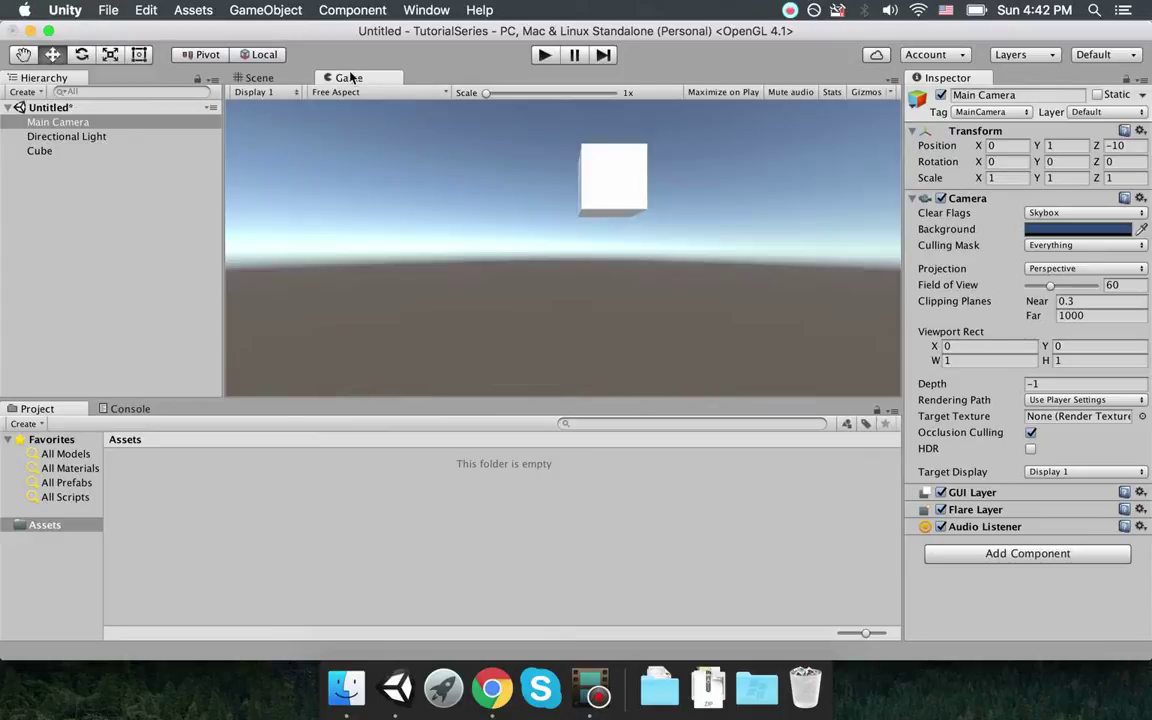
- Move the Main Camera to about X 0.73 and Y 2.07, checking the cube's framing in the Game view
click(250, 78)
drag(368, 316, 371, 252)
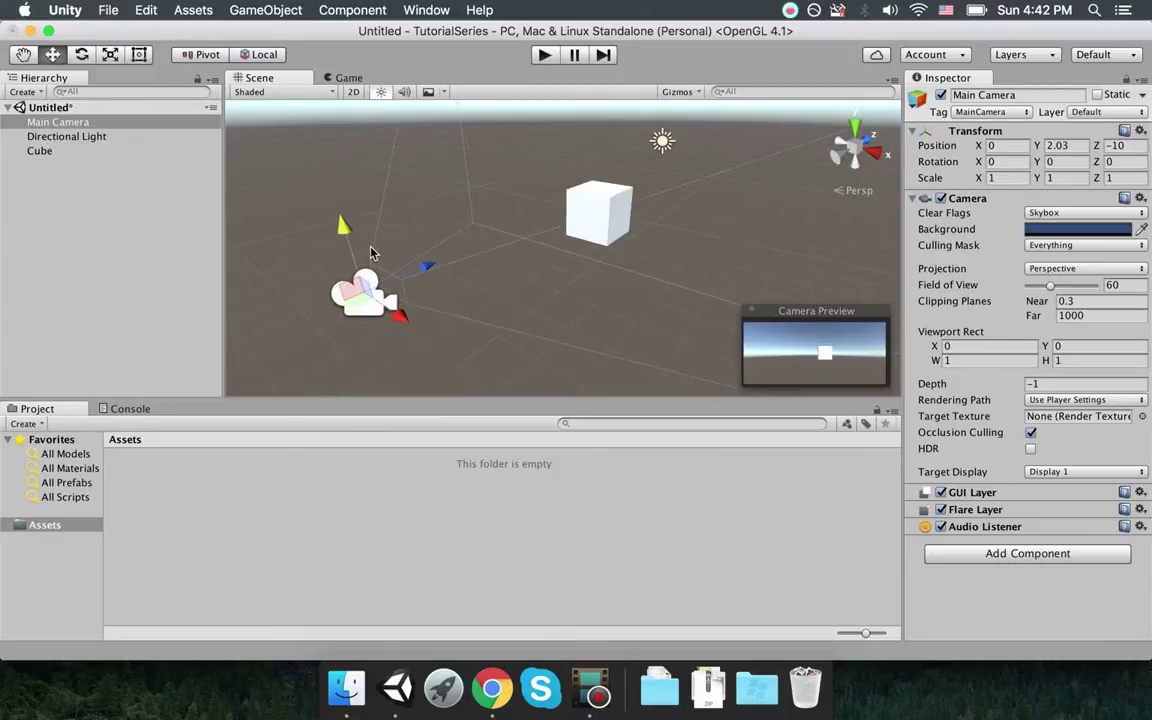
drag(398, 316, 416, 318)
click(349, 77)
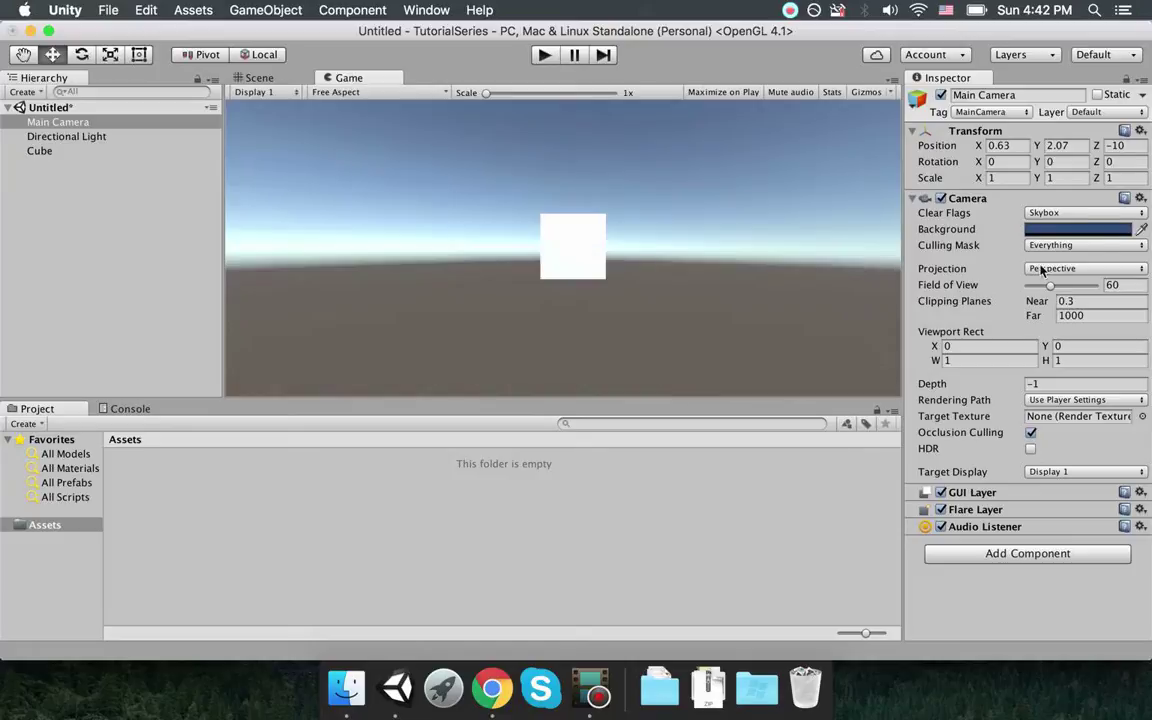
mouse_move(981, 146)
mouse_down()
mouse_move(1040, 150)
mouse_move(877, 154)
mouse_move(999, 152)
mouse_up()
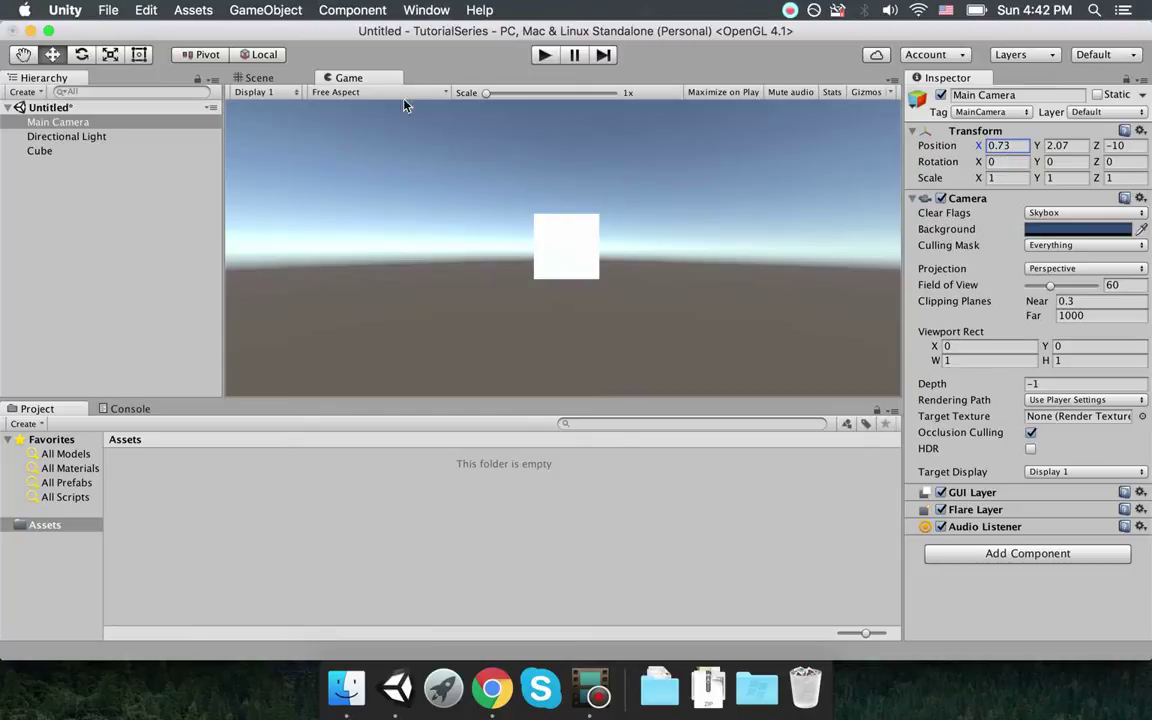
- Examine the Main Camera and the cube from several angles in the Scene view, and clear the selection
click(262, 77)
right_drag(589, 231, 640, 226)
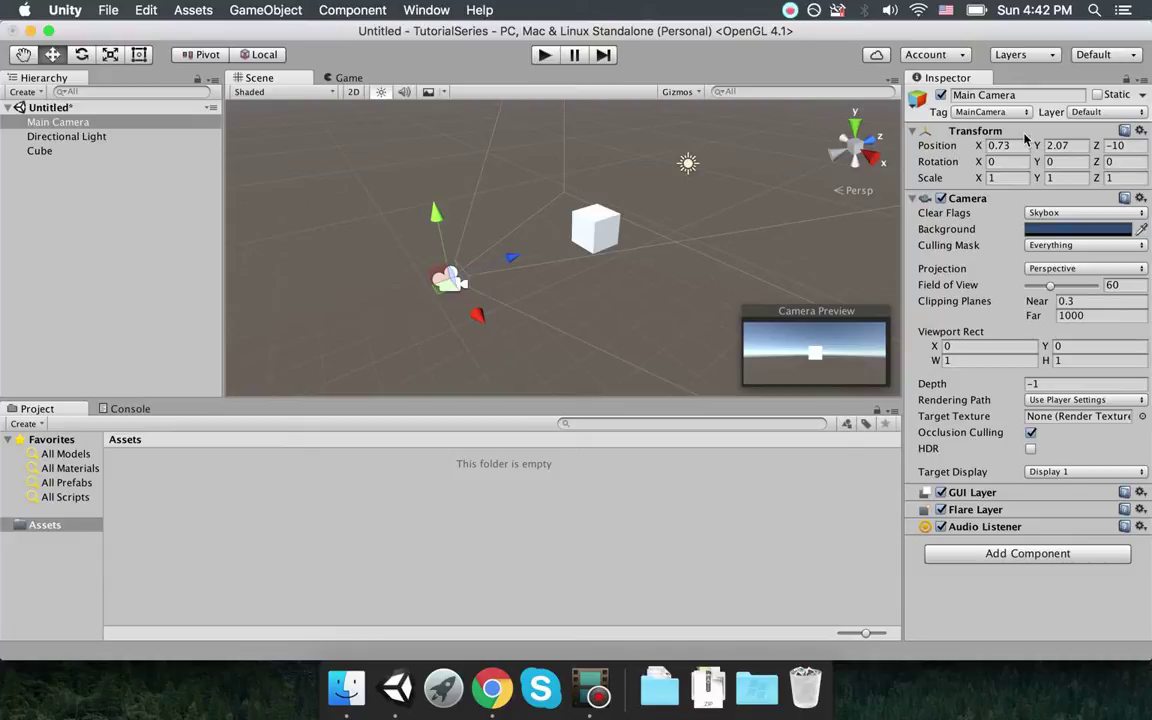
scroll(634, 306, up, 3)
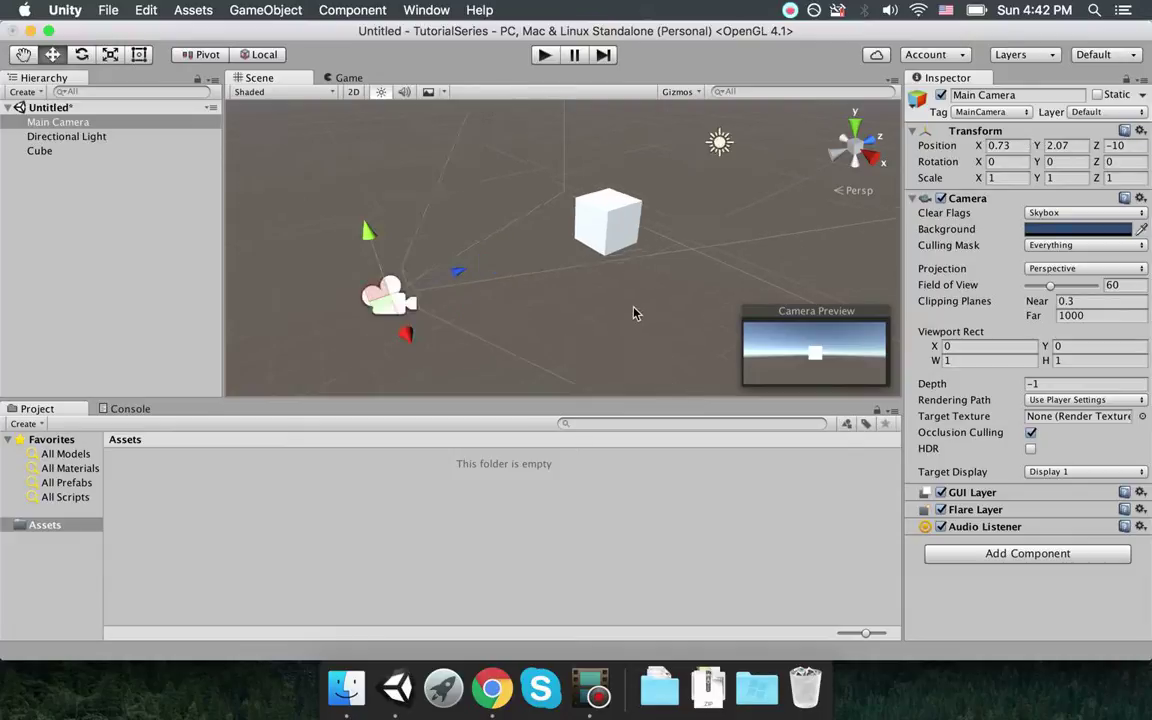
scroll(643, 268, down, 3)
right_drag(643, 266, 373, 265)
middle_drag(373, 265, 329, 203)
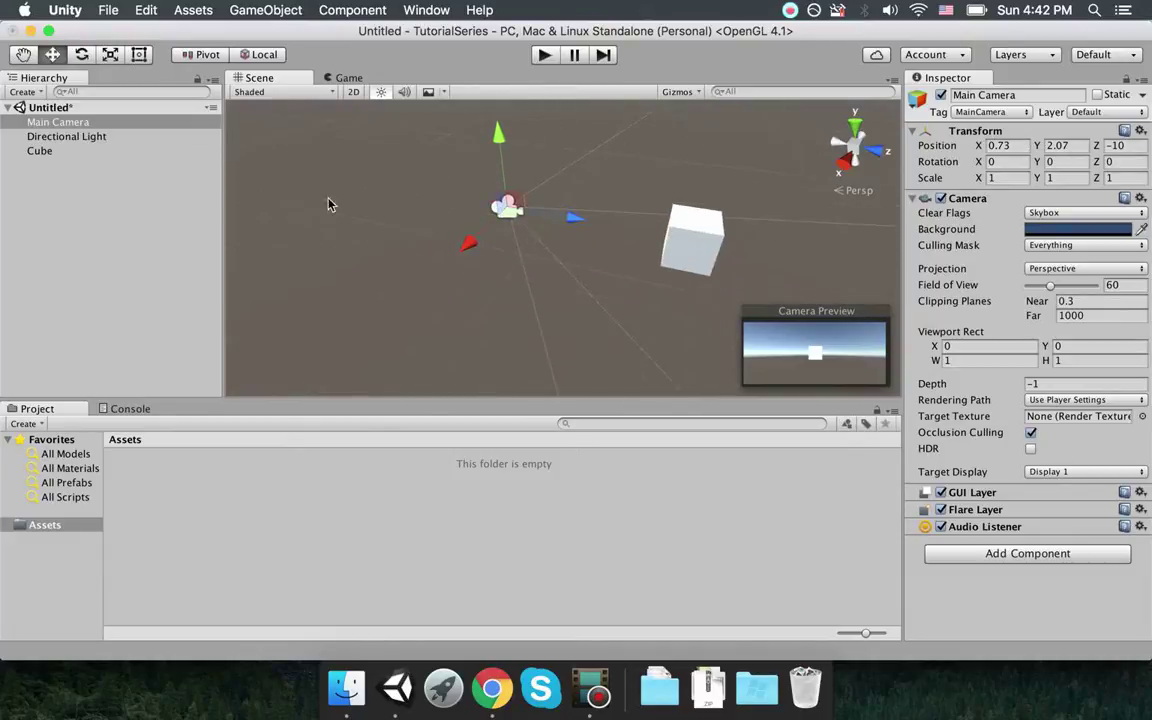
middle_drag(510, 211, 500, 187)
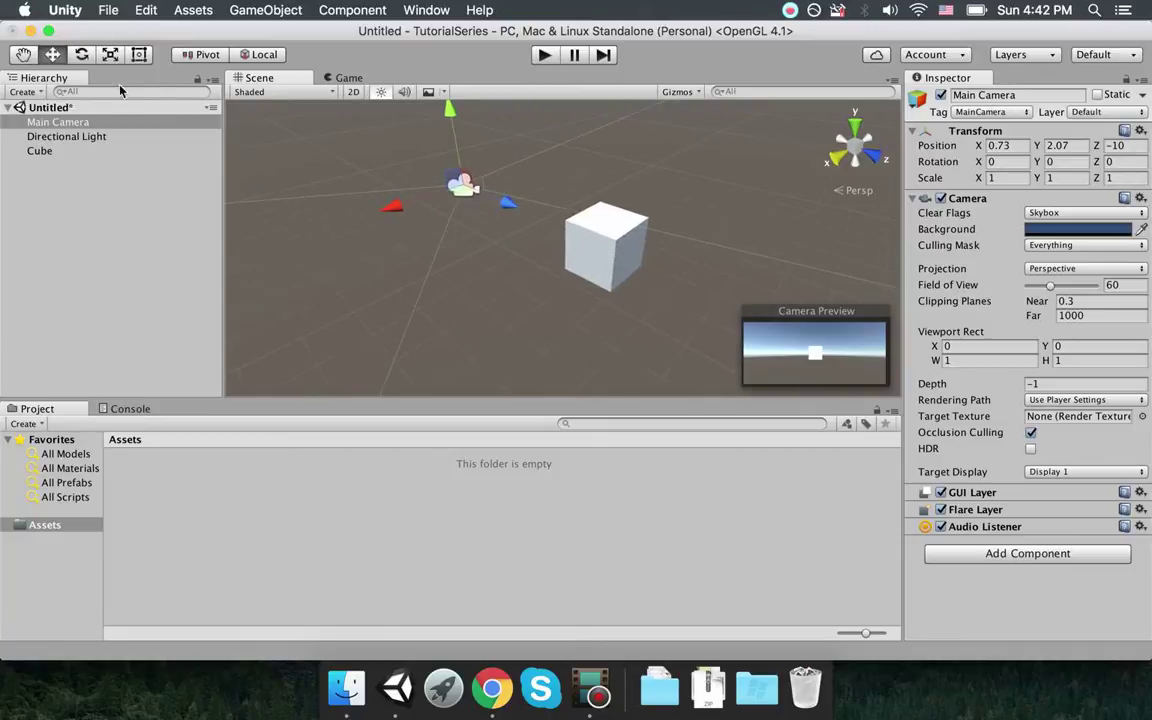
click(80, 188)
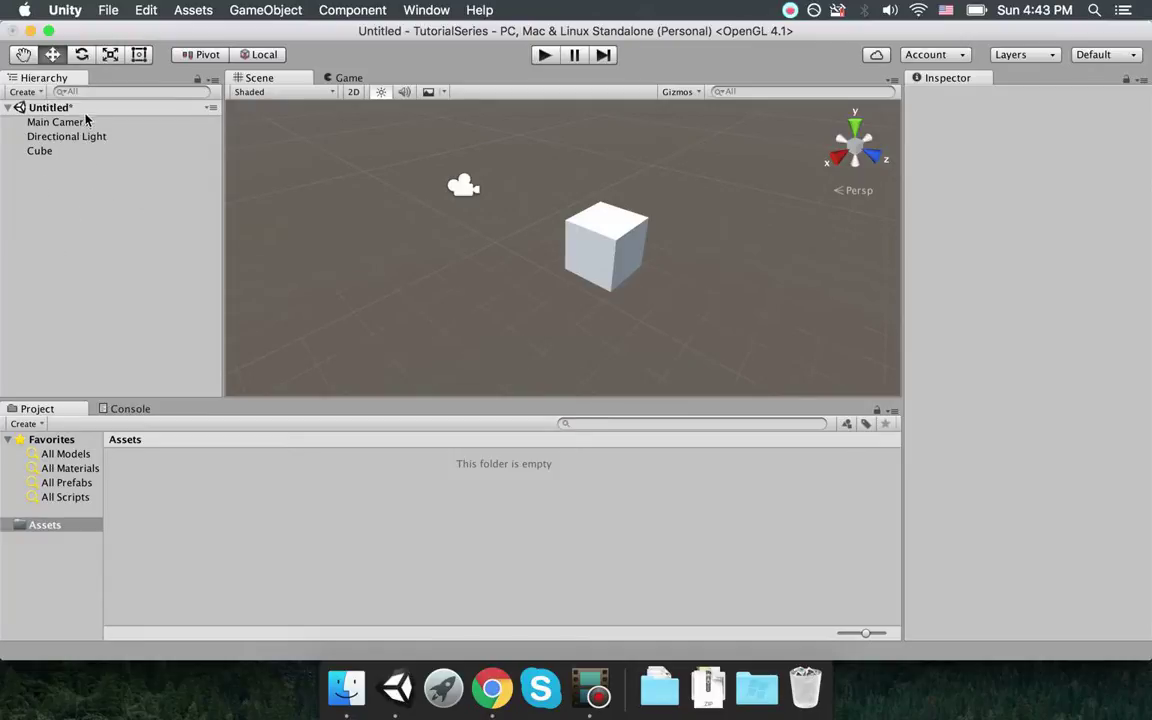
- Select and frame the Cube, and inspect its Transform, Mesh Filter, Box Collider and Mesh Renderer components
click(48, 152)
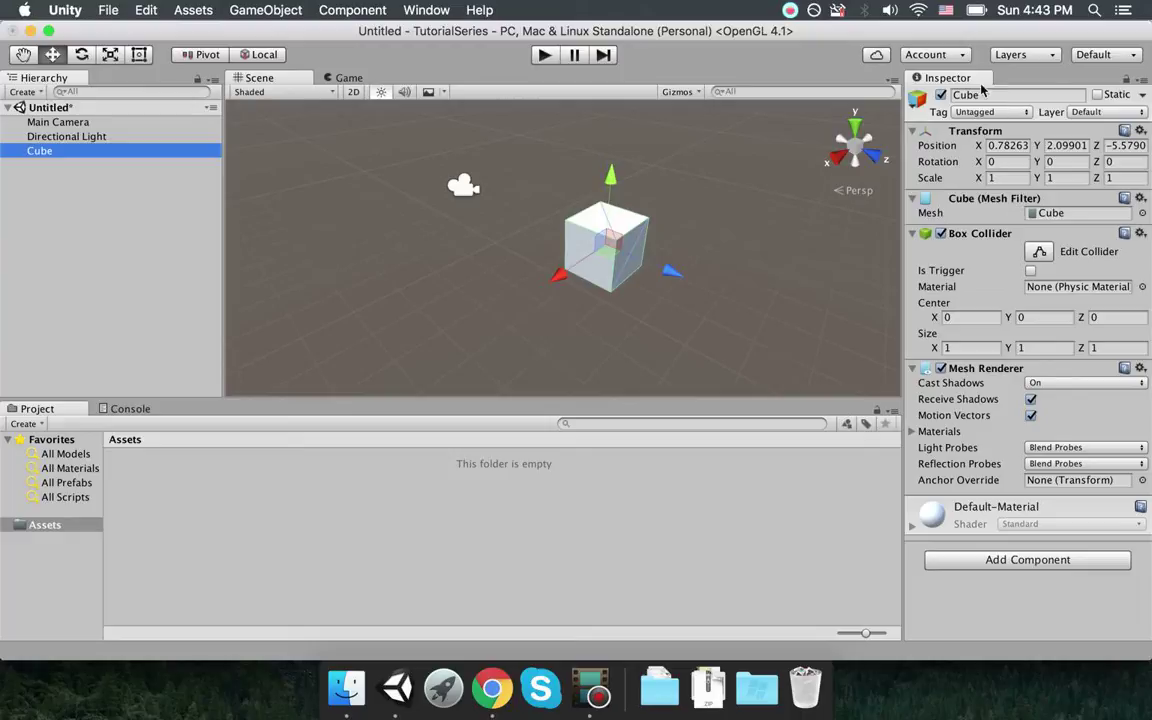
key(f)
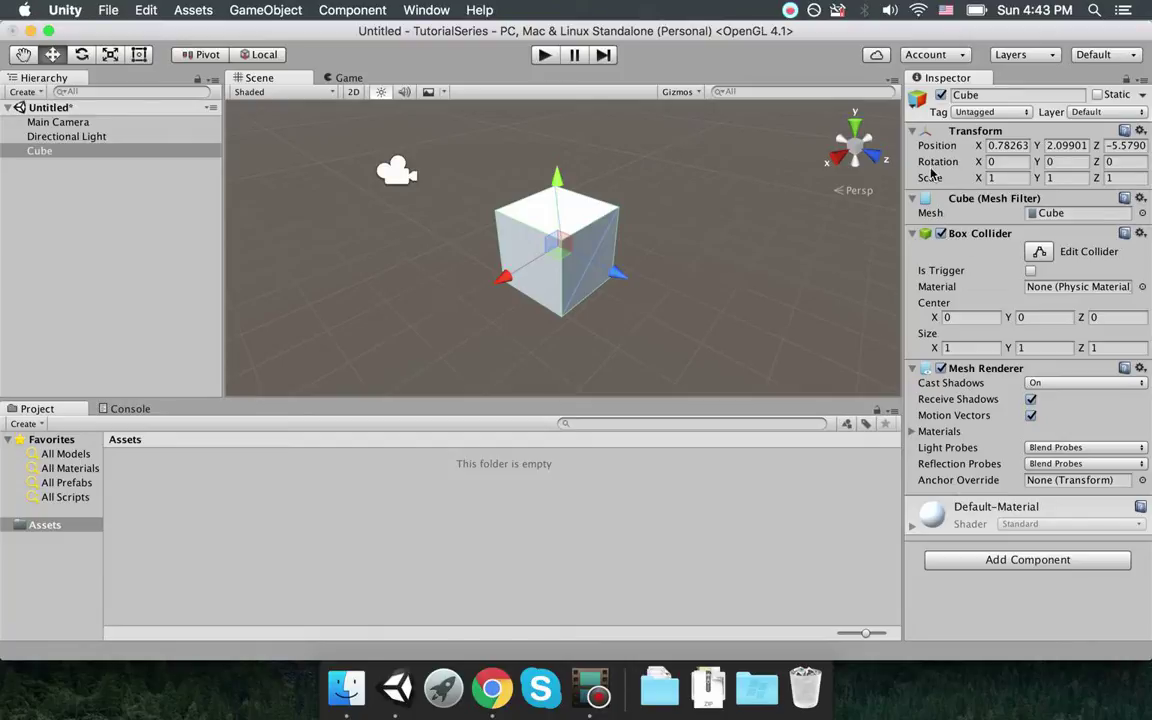
click(993, 130)
click(995, 131)
click(993, 236)
click(993, 236)
scroll(594, 255, up, 6)
scroll(592, 250, down, 5)
scroll(610, 233, up, 2)
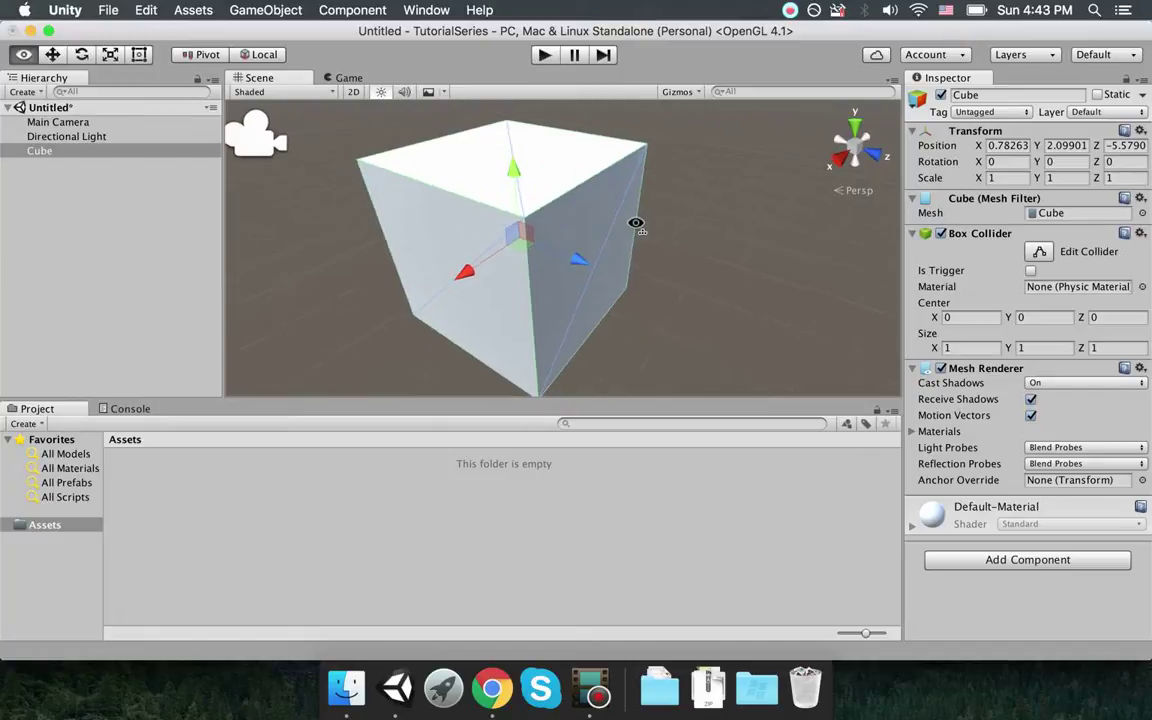
scroll(620, 230, down, 5)
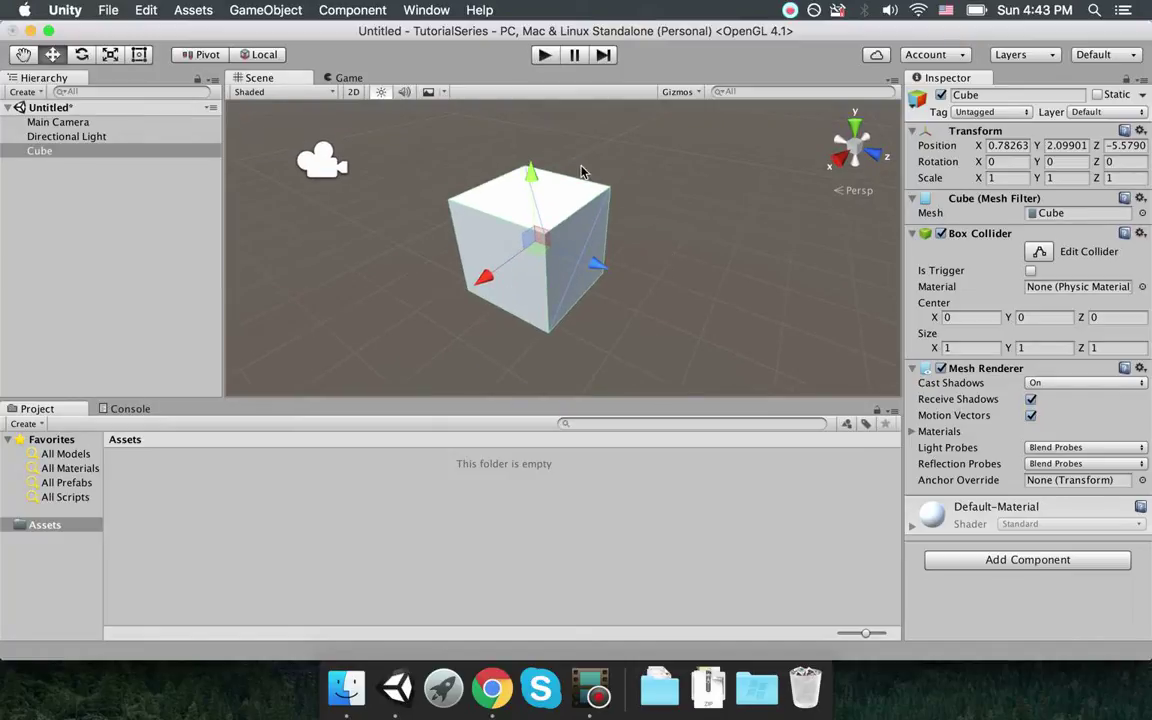
- Widen the cube's Box Collider to an X size of 2.35, and return that size to 1
click(968, 348)
text(1.9)
drag(973, 353, 981, 354)
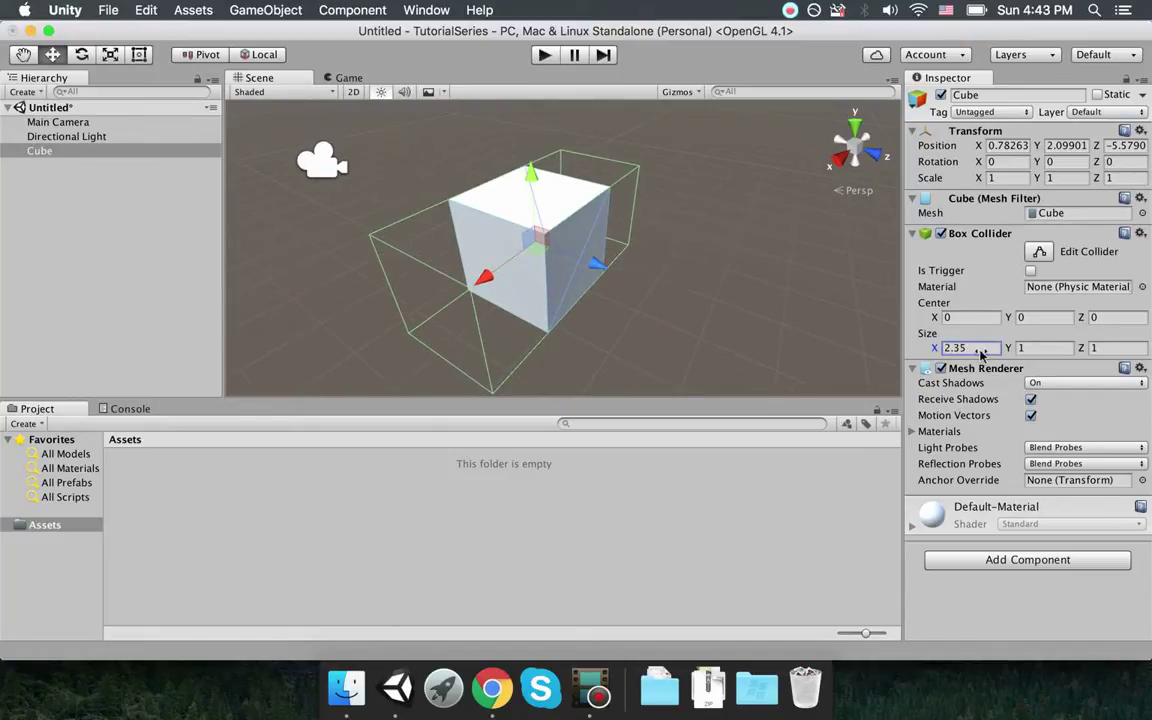
text(1)
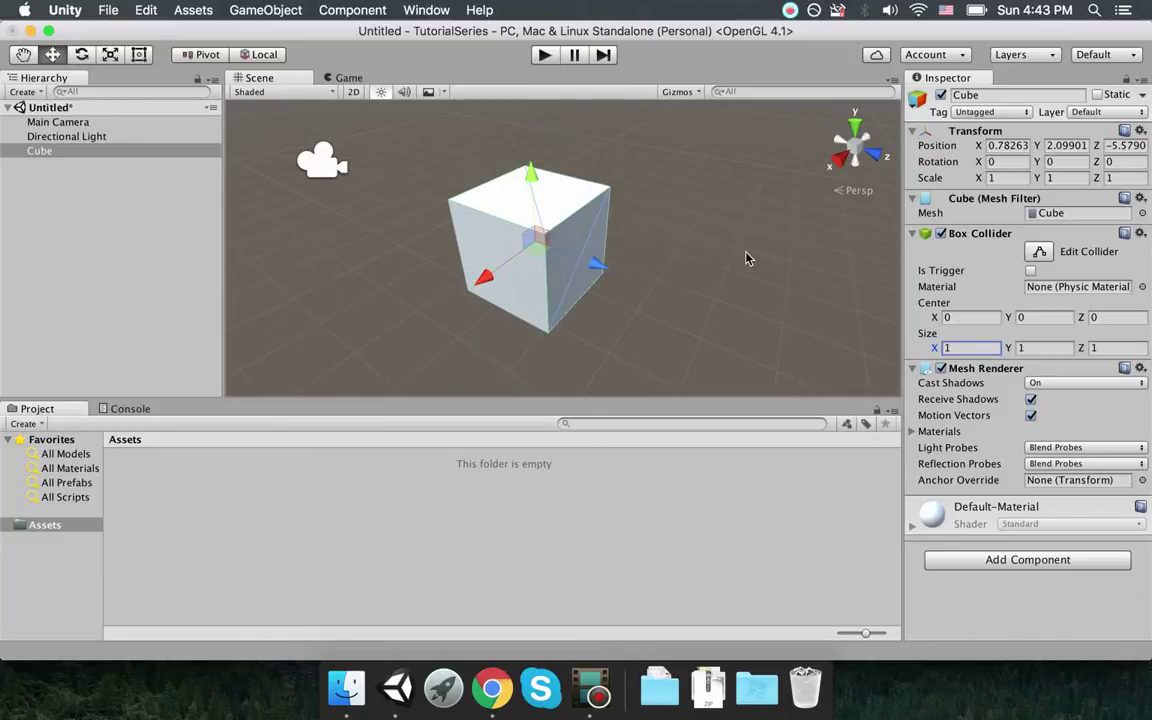
- Disable and re-enable the cube's Mesh Renderer twice to demonstrate its effect in the scene
click(940, 369)
click(940, 369)
mouse_move(664, 232)
middle_down()
mouse_move(684, 226)
mouse_move(684, 244)
middle_up()
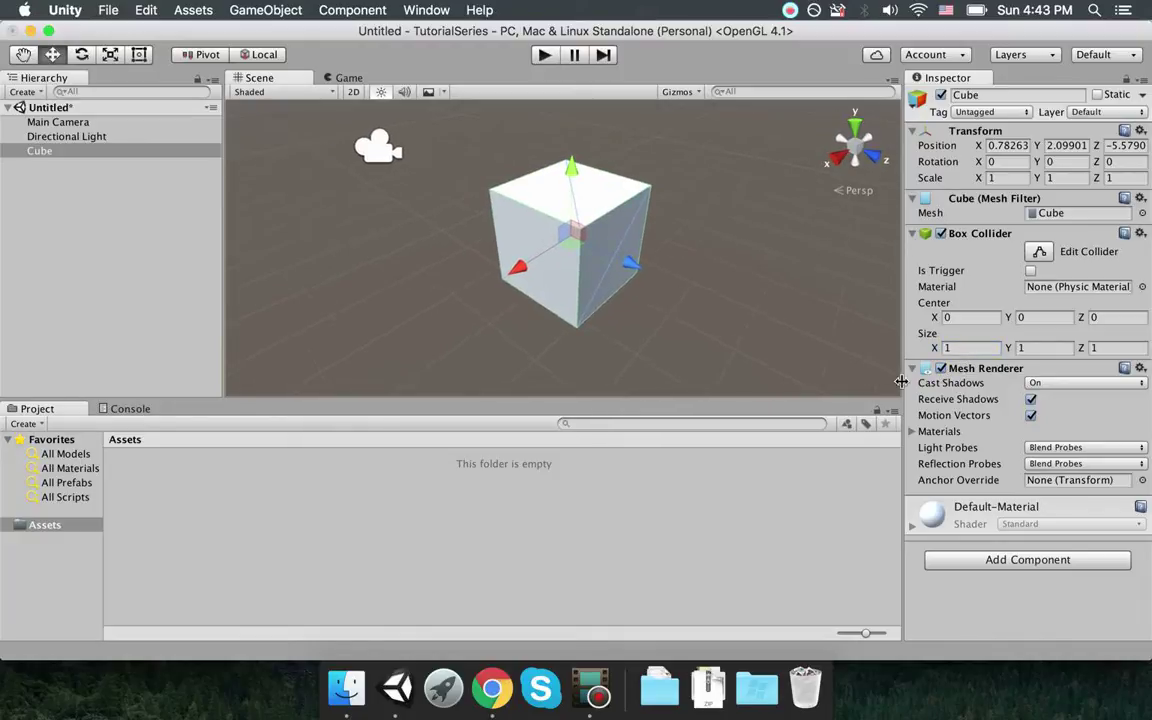
scroll(722, 275, up, 5)
scroll(725, 260, down, 5)
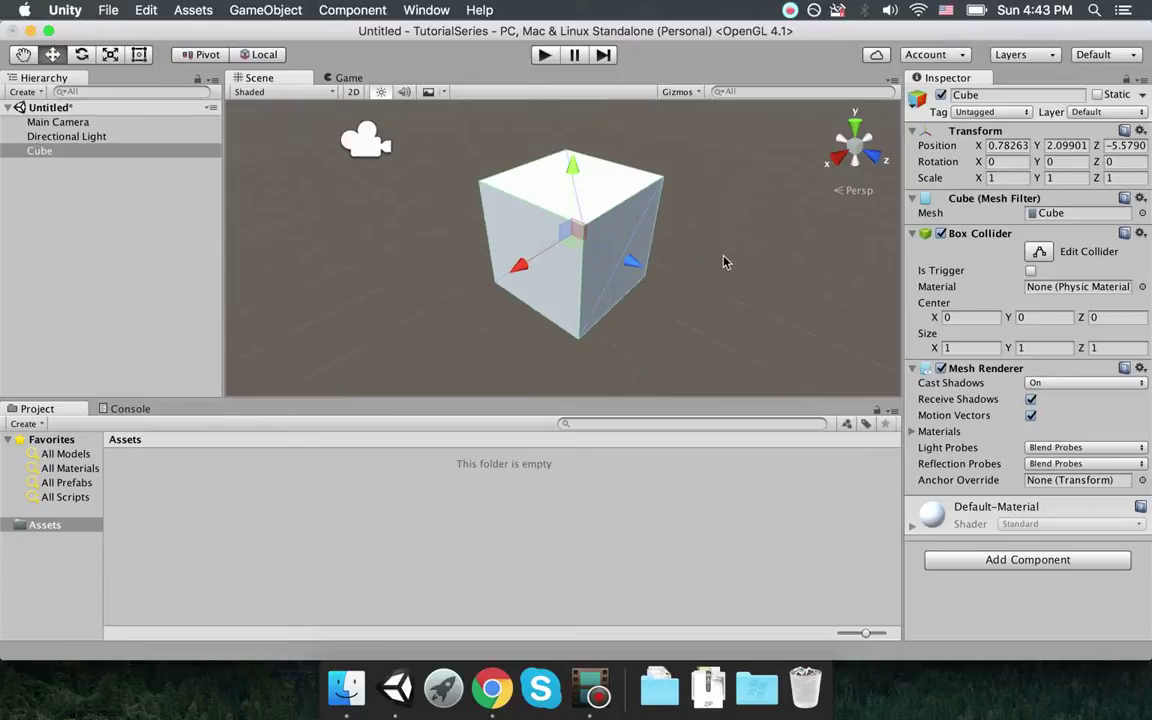
click(940, 369)
click(940, 369)
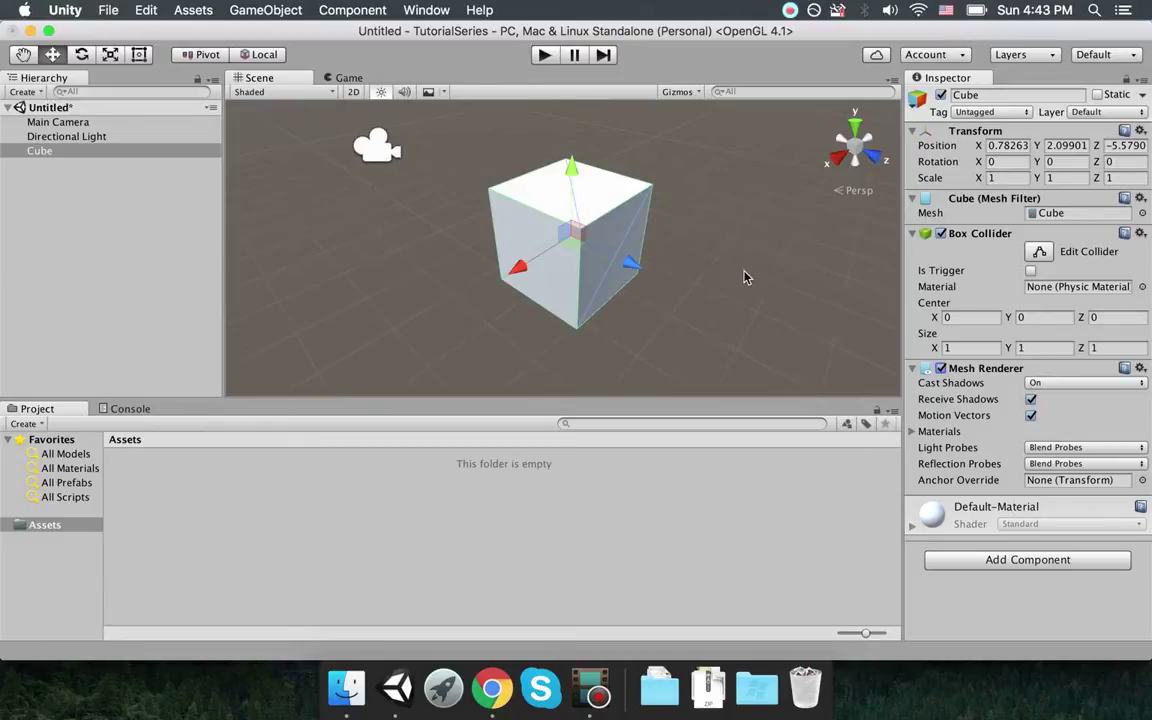
- Rotate the cube to about -26.93 on X and -135.69 on Y
middle_drag(746, 275, 717, 280)
alt+drag(681, 273, 810, 250)
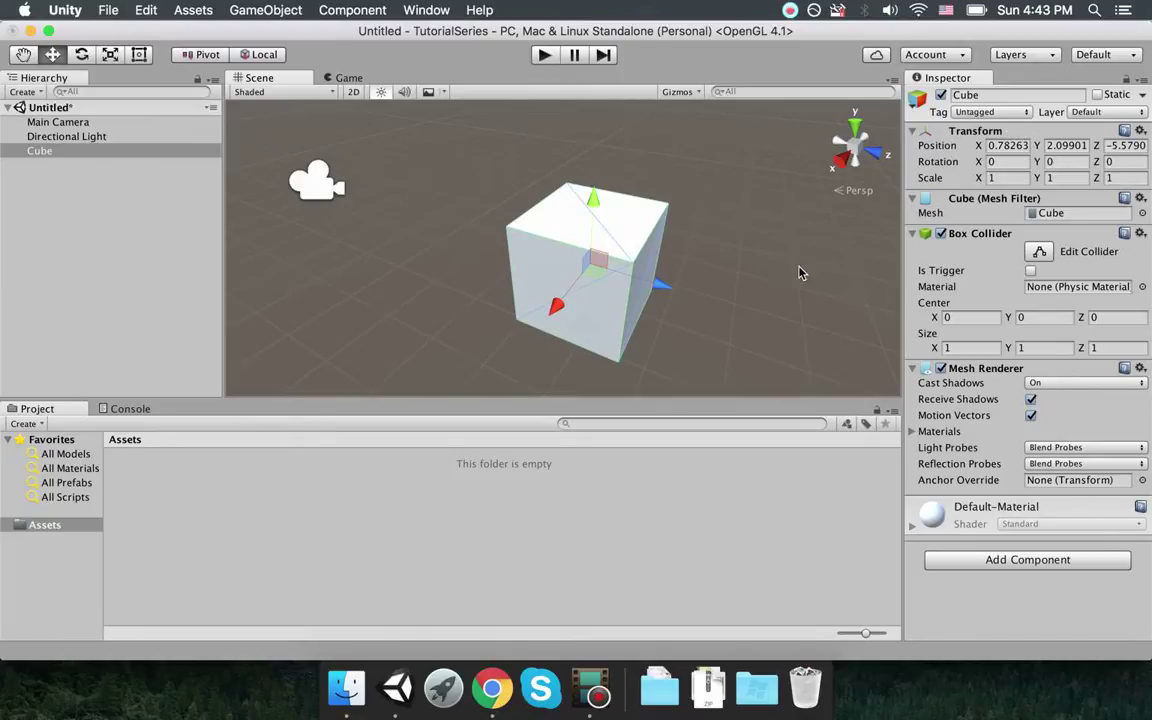
scroll(722, 300, down, 3)
scroll(710, 301, up, 2)
middle_drag(626, 287, 656, 244)
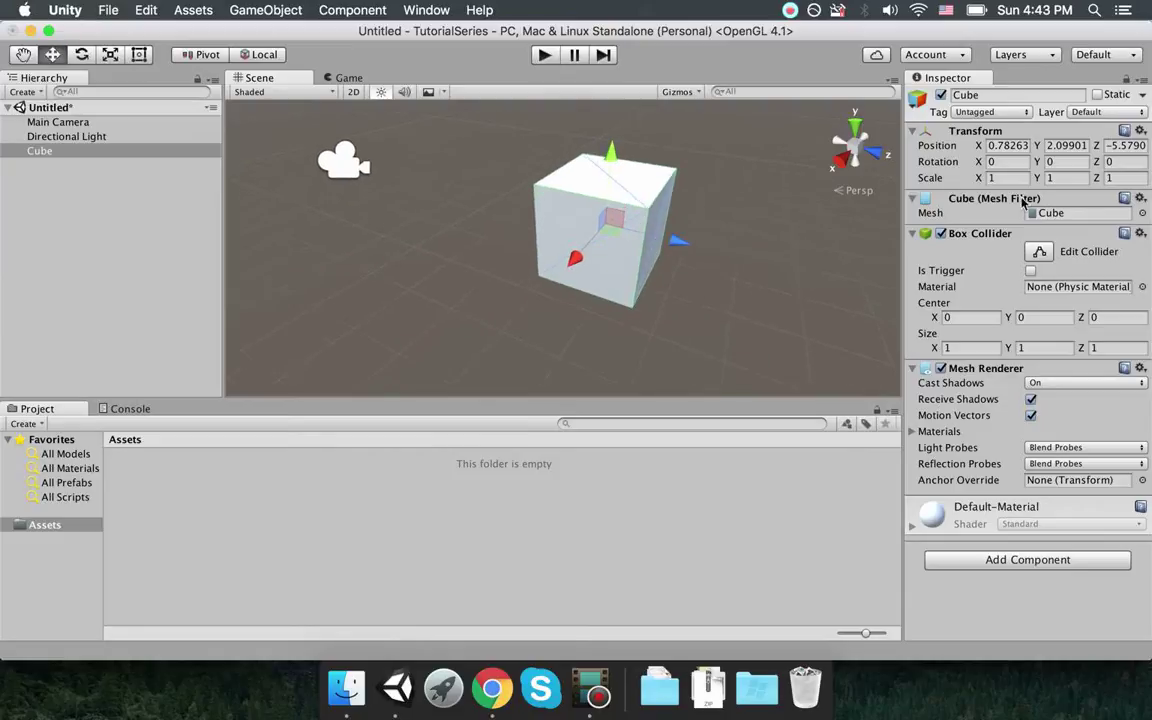
drag(1037, 161, 2, 490)
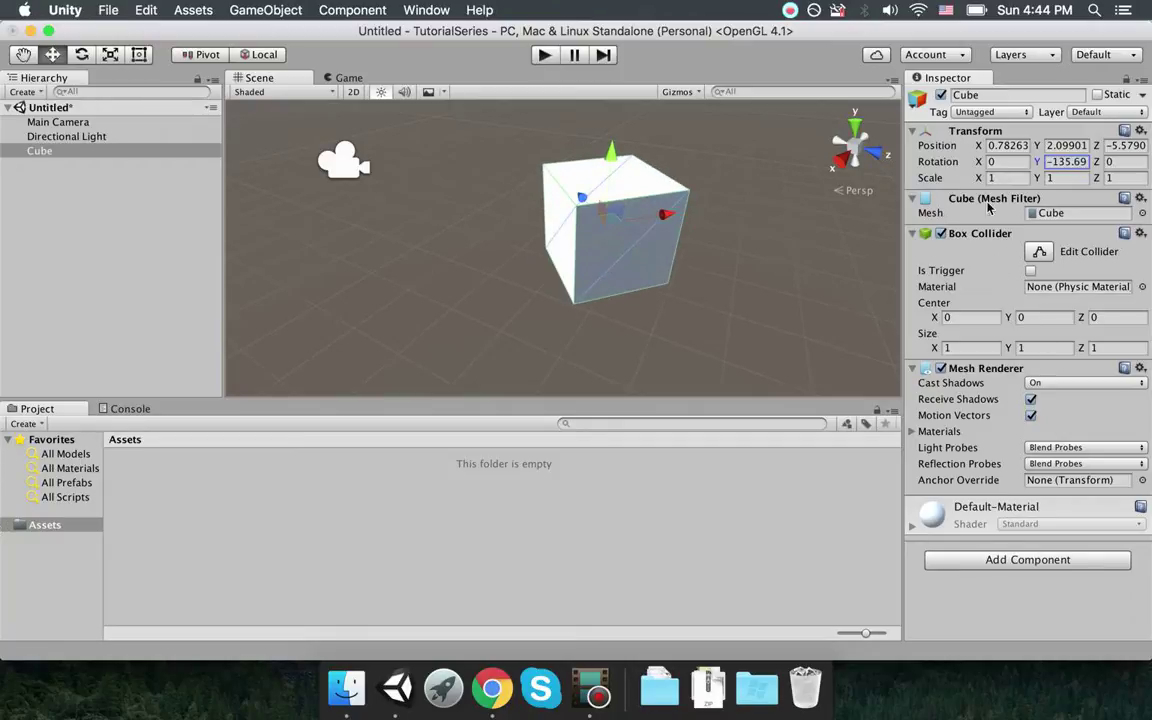
drag(978, 161, 206, 352)
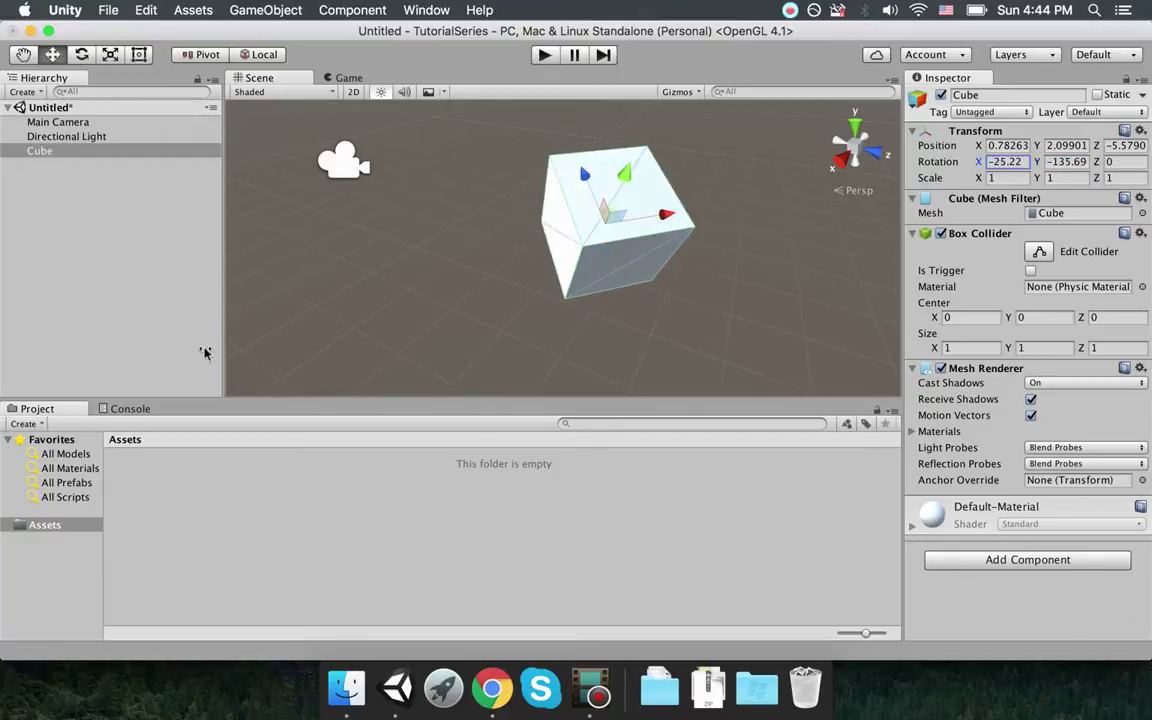
- Scale the cube to about 1.66 on X, 1.59 on Y and 2.18 on Z
drag(979, 178, 1062, 180)
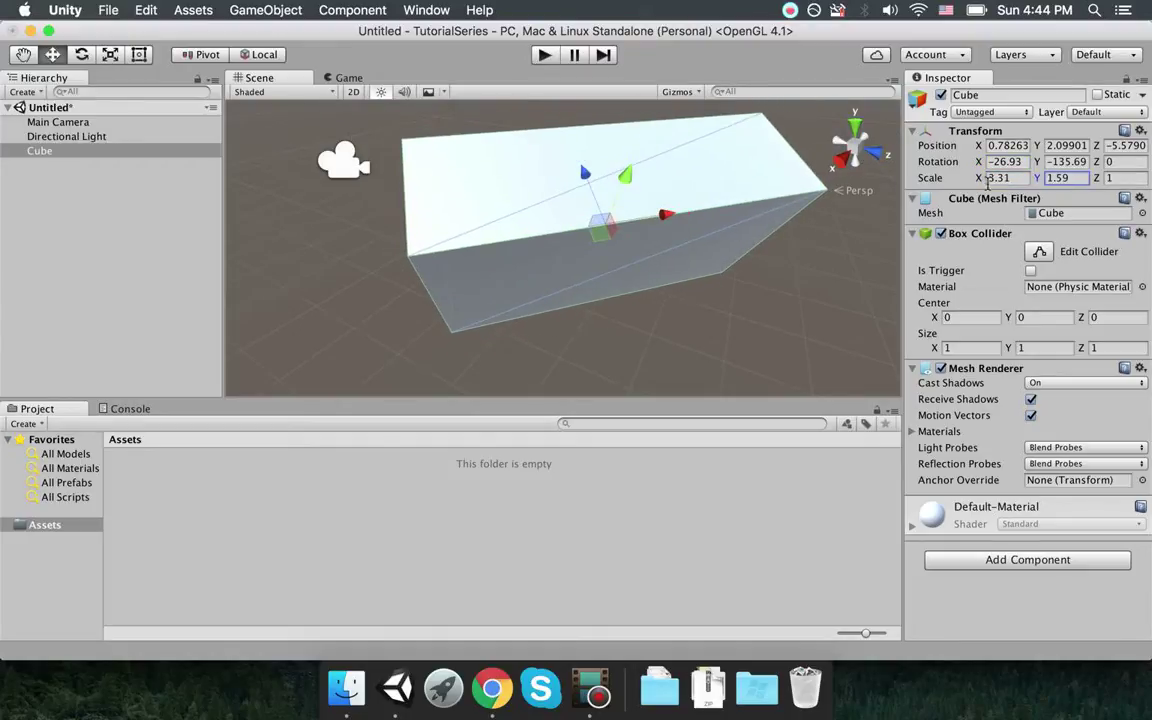
drag(978, 178, 912, 186)
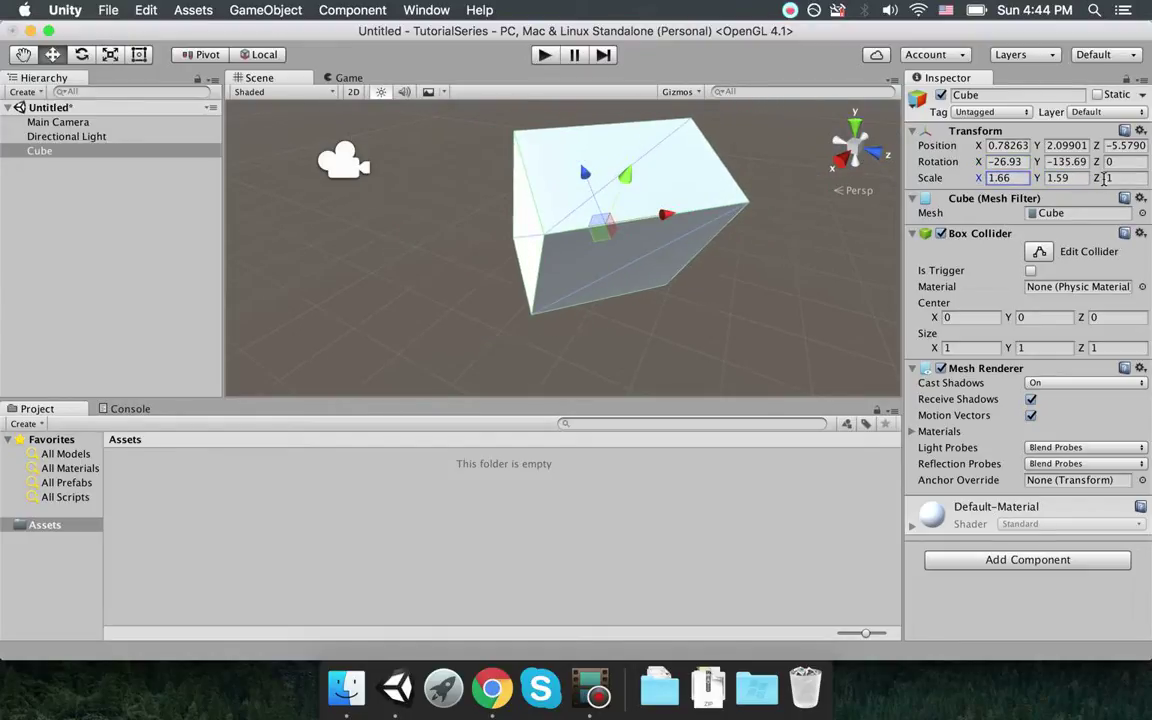
drag(1102, 178, 1134, 175)
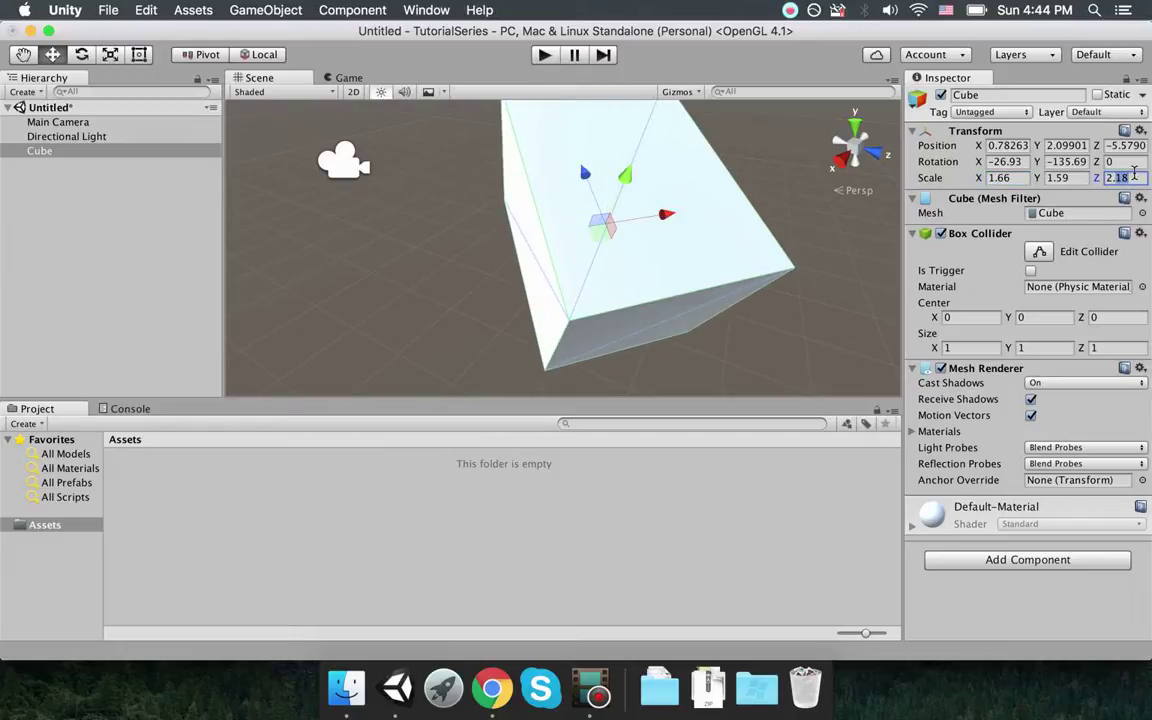
- Stretch the cube to a Z scale of 25 and bring its whole length into view
text(25)
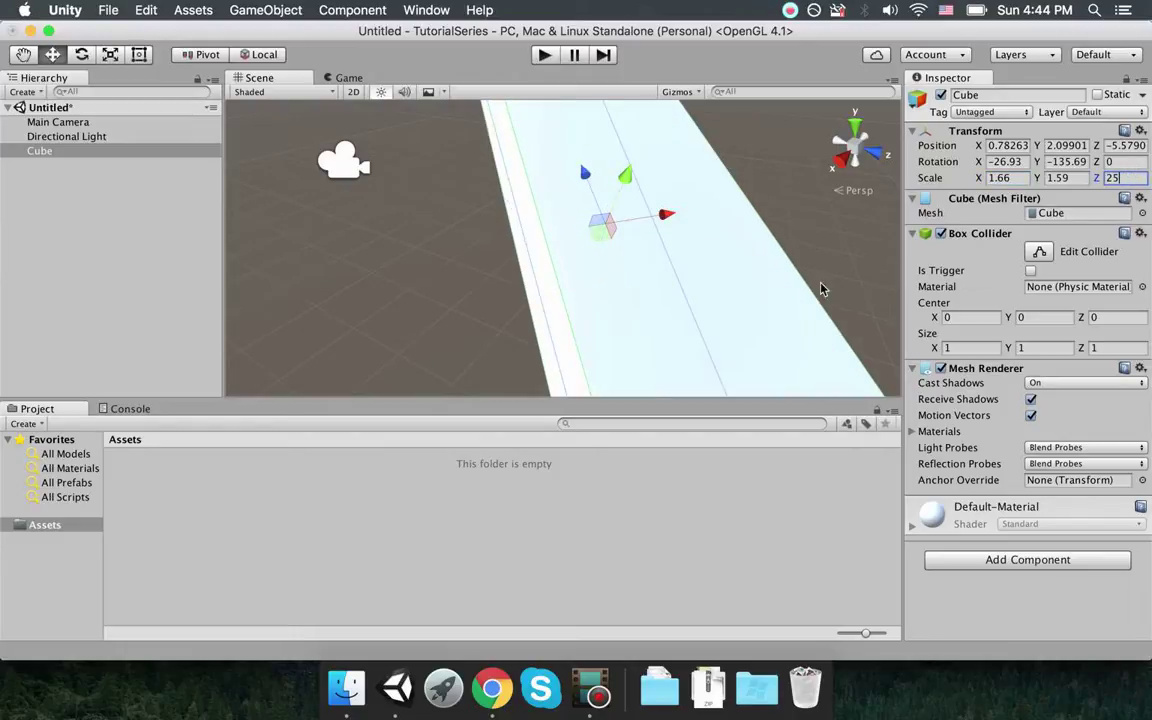
scroll(766, 316, down, 10)
middle_drag(738, 304, 741, 273)
- Set the cube's Z scale to 1 and select the cube in the scene
click(1132, 178)
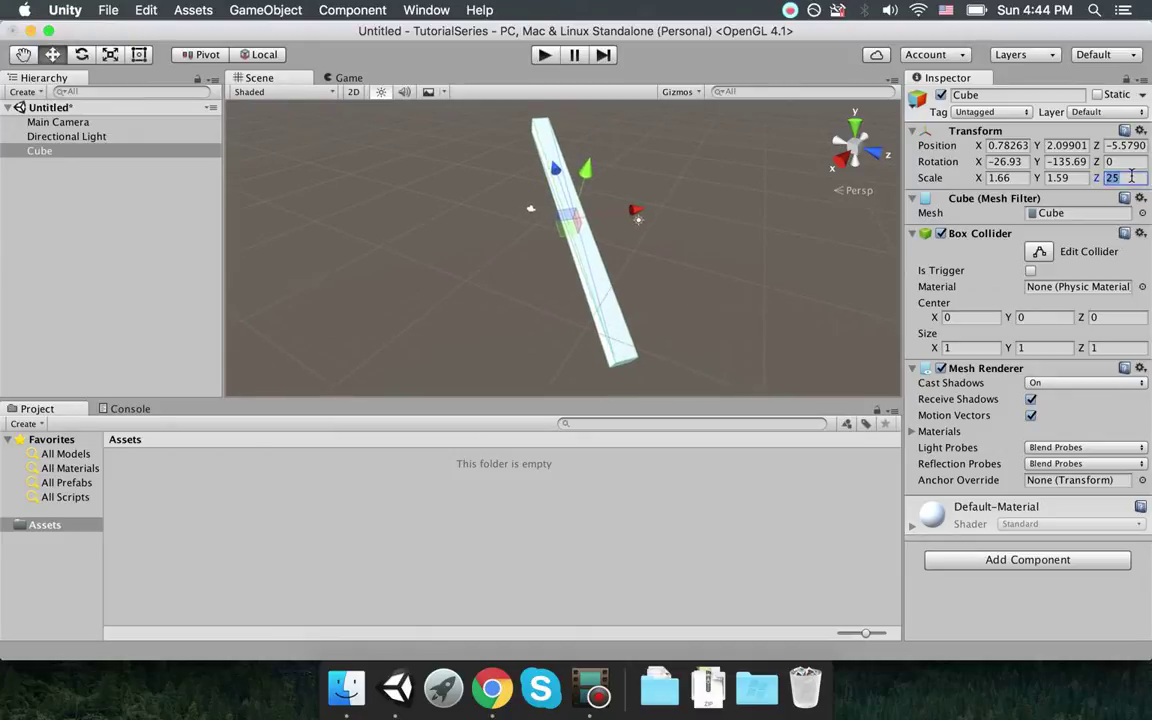
text(1)
key(Return)
scroll(650, 200, up, 3)
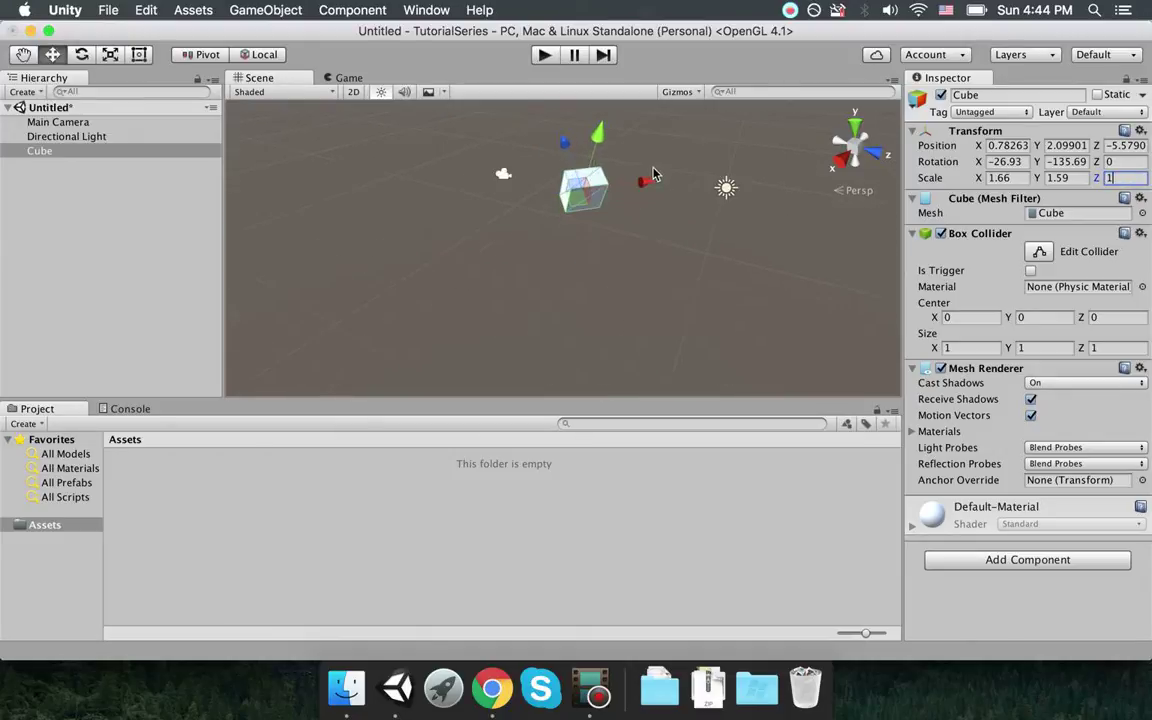
scroll(649, 236, up, 3)
click(704, 206)
click(622, 250)
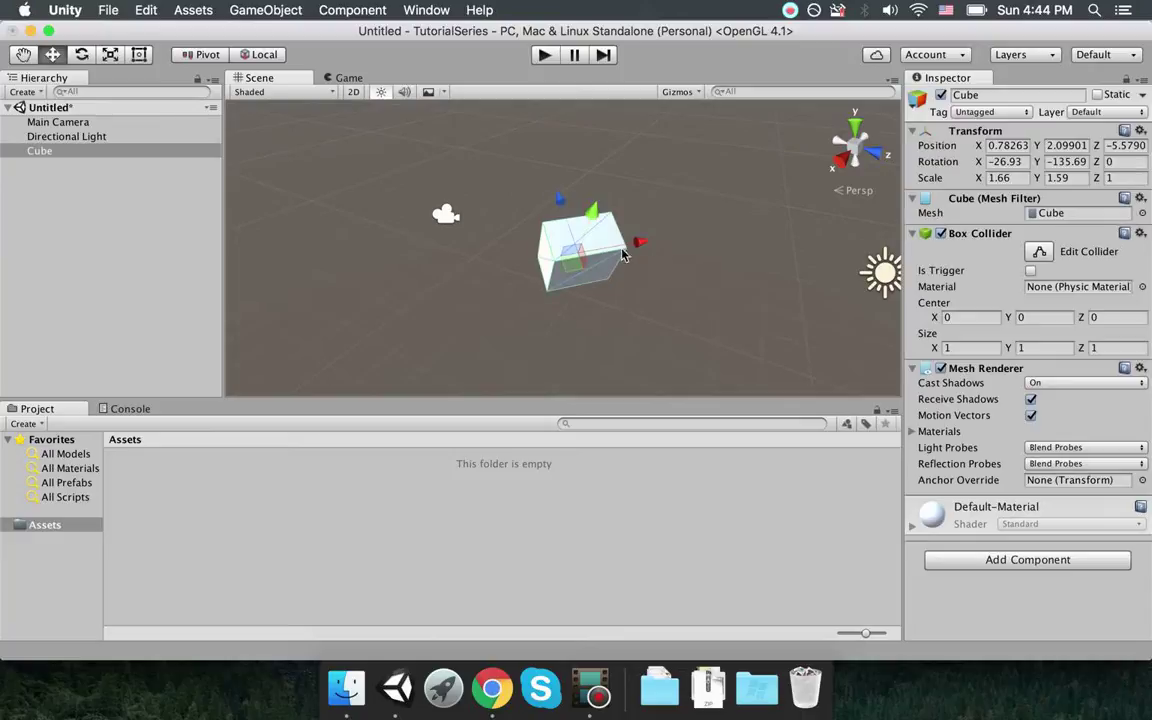
right_drag(785, 288, 748, 309)
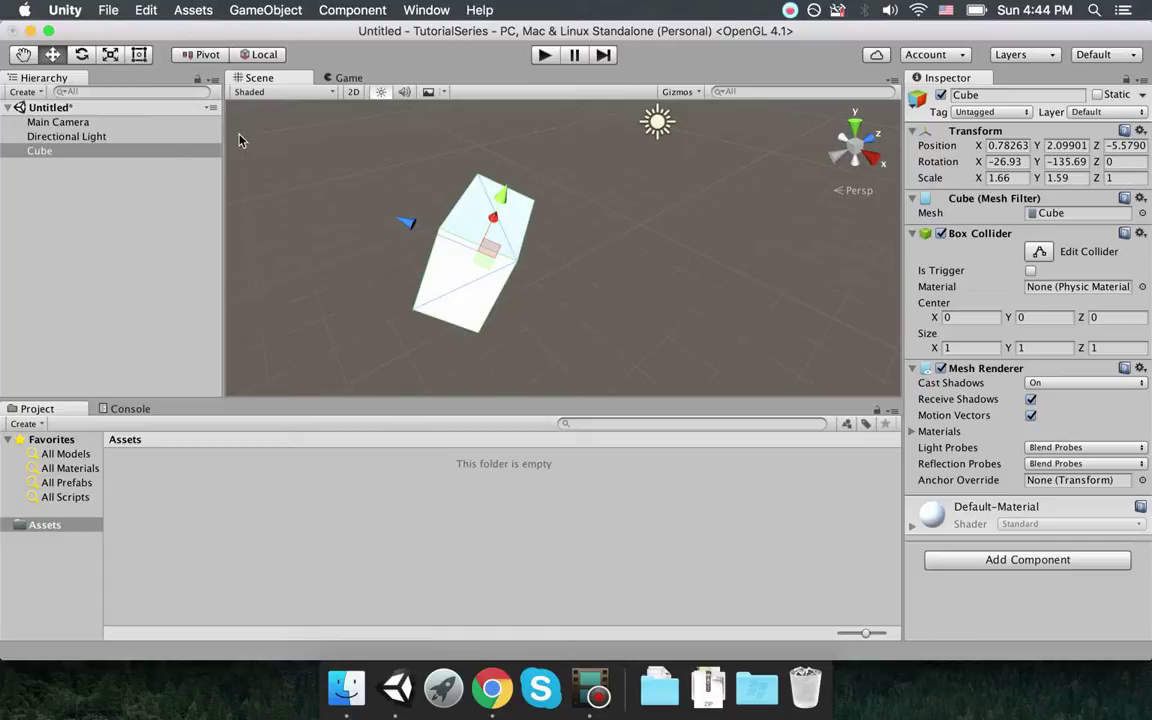
- Review the component categories that can be added to the cube, clearing the previous component search, without adding any
click(98, 156)
click(969, 560)
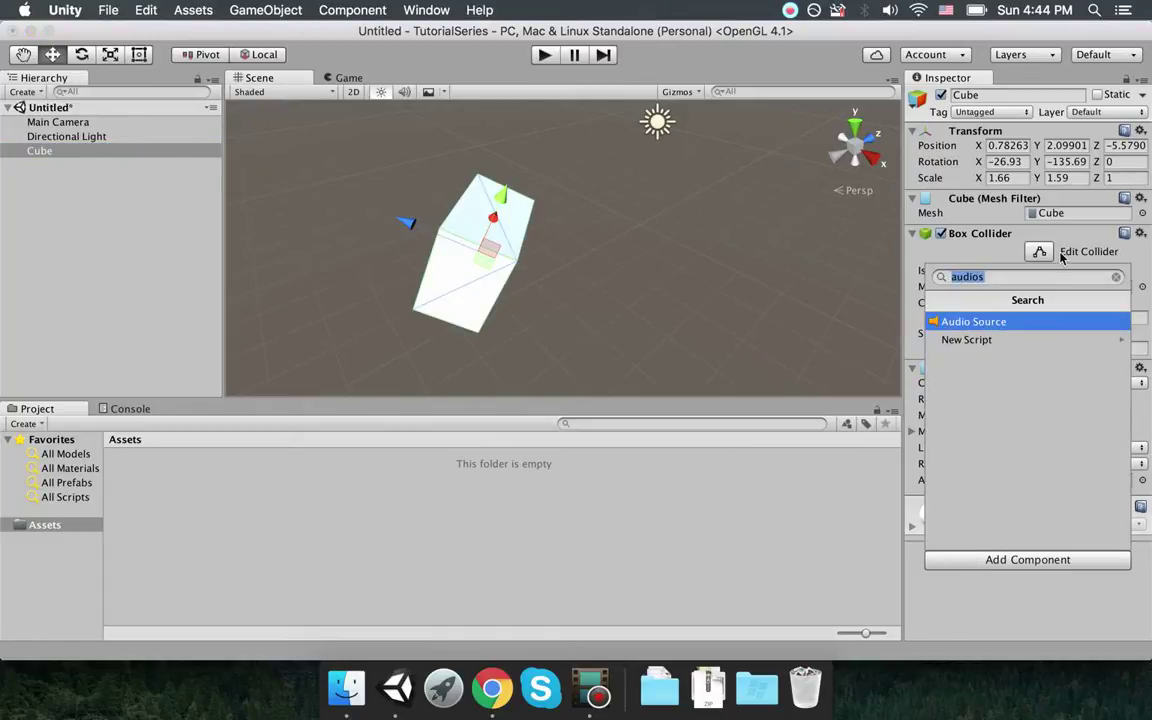
key(BackSpace)
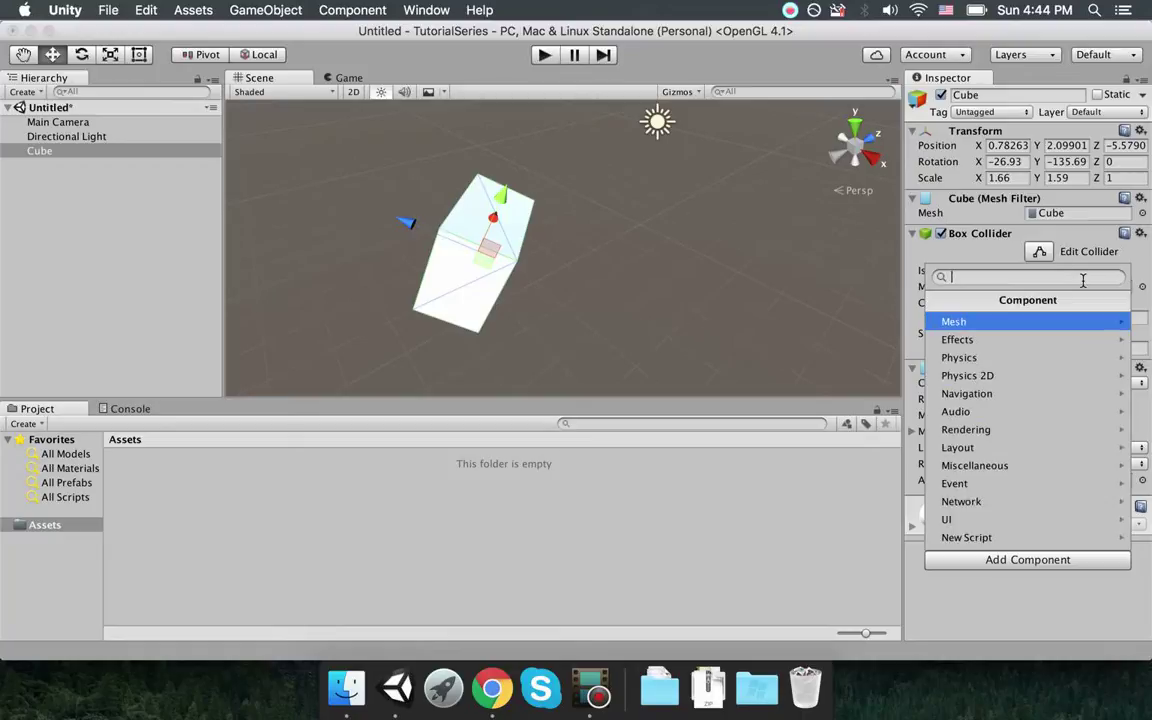
click(382, 531)
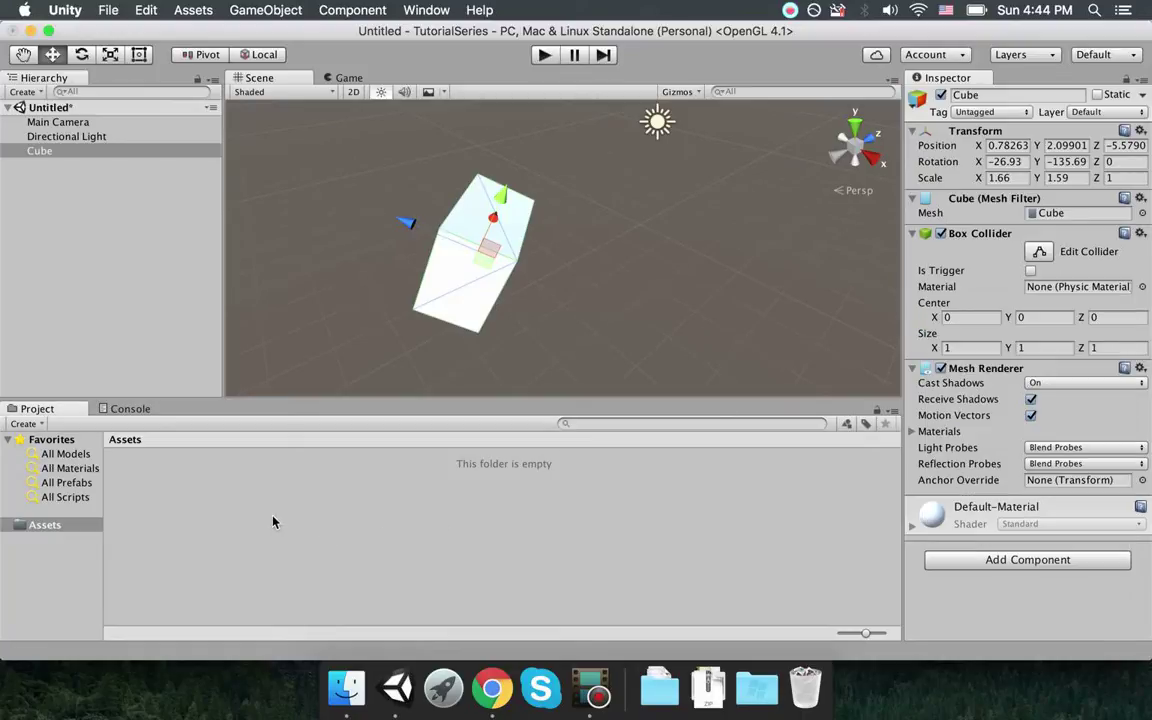
click(1010, 560)
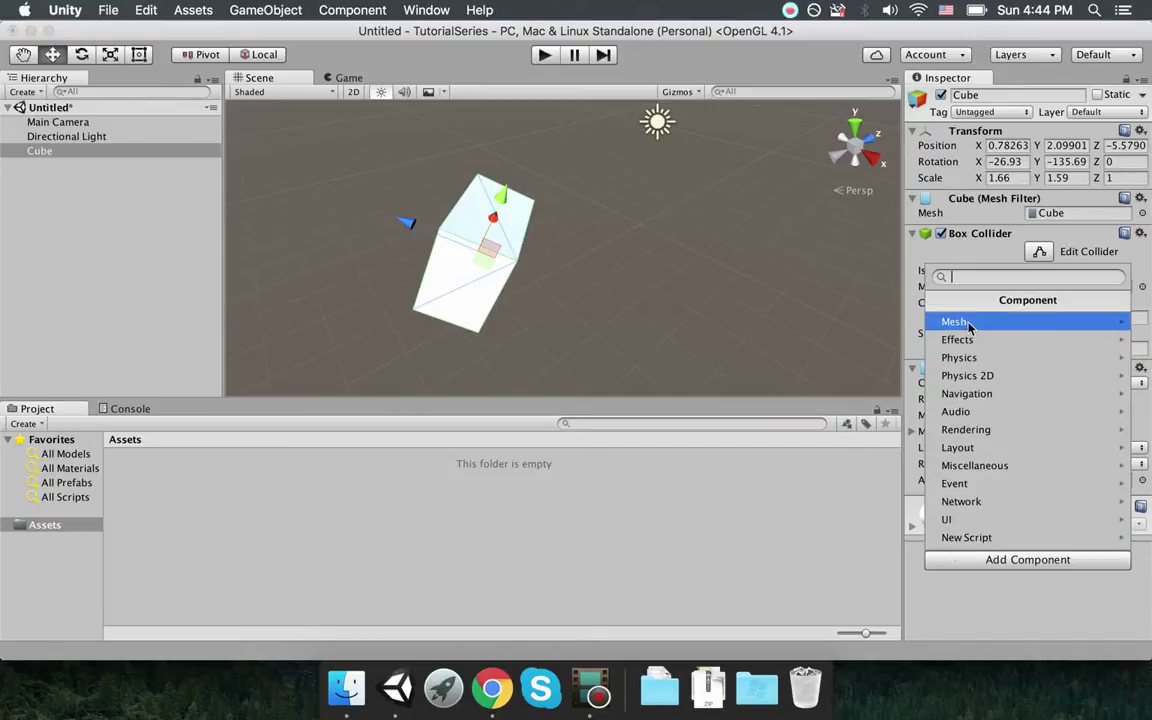
click(559, 215)
- Add a 3D sphere object to the scene beside the cube
right_drag(606, 272, 510, 262)
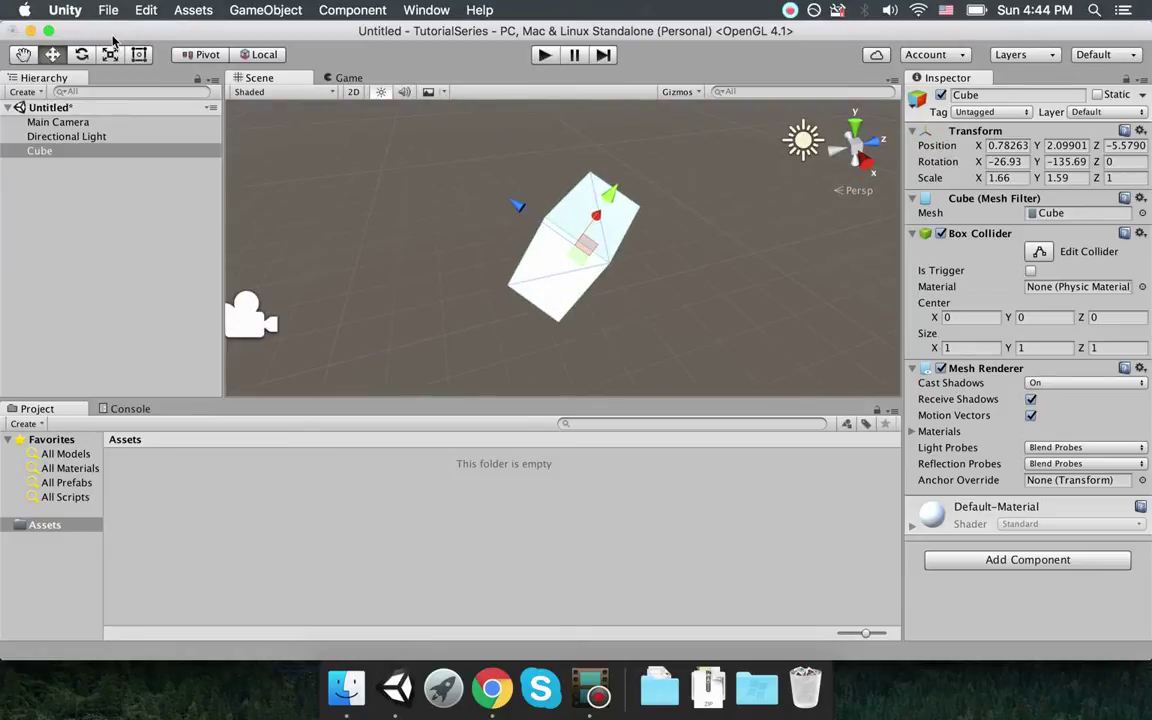
click(191, 10)
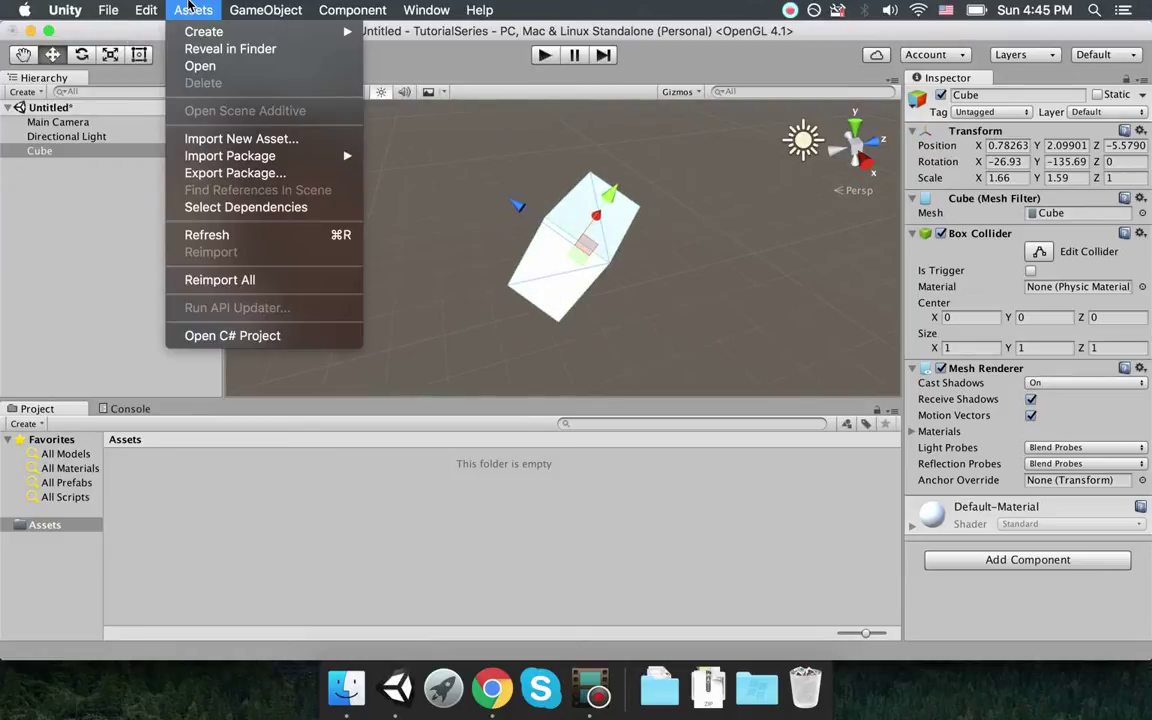
mouse_move(240, 8)
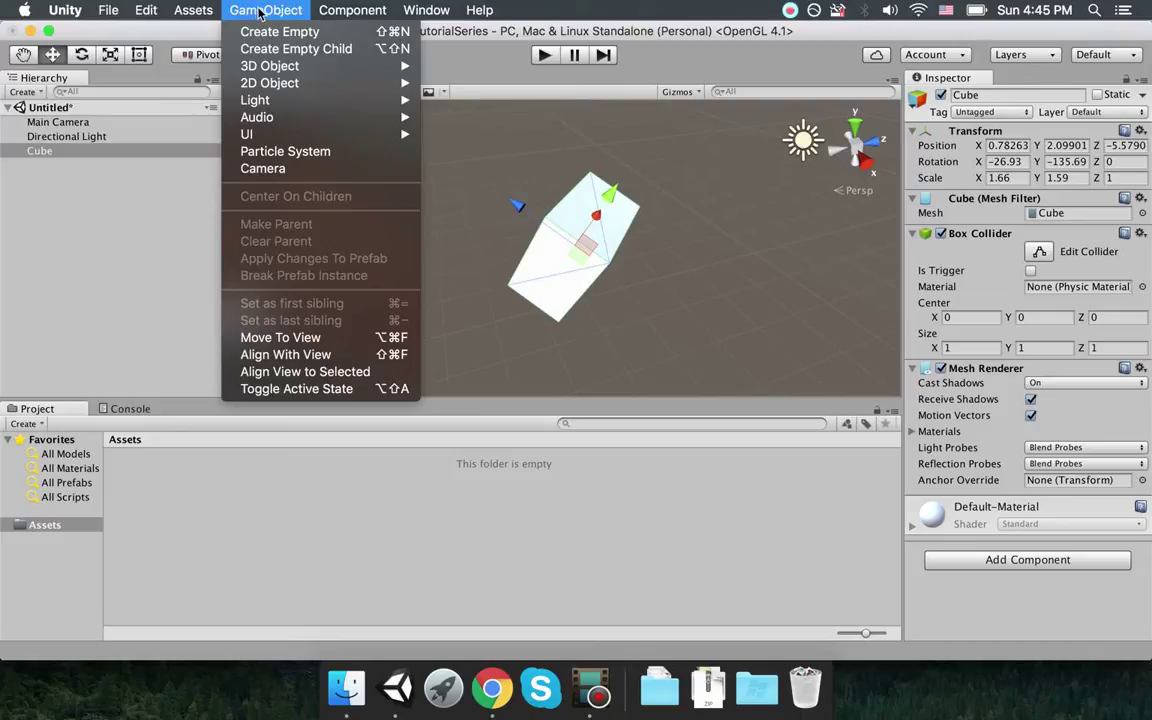
mouse_move(300, 65)
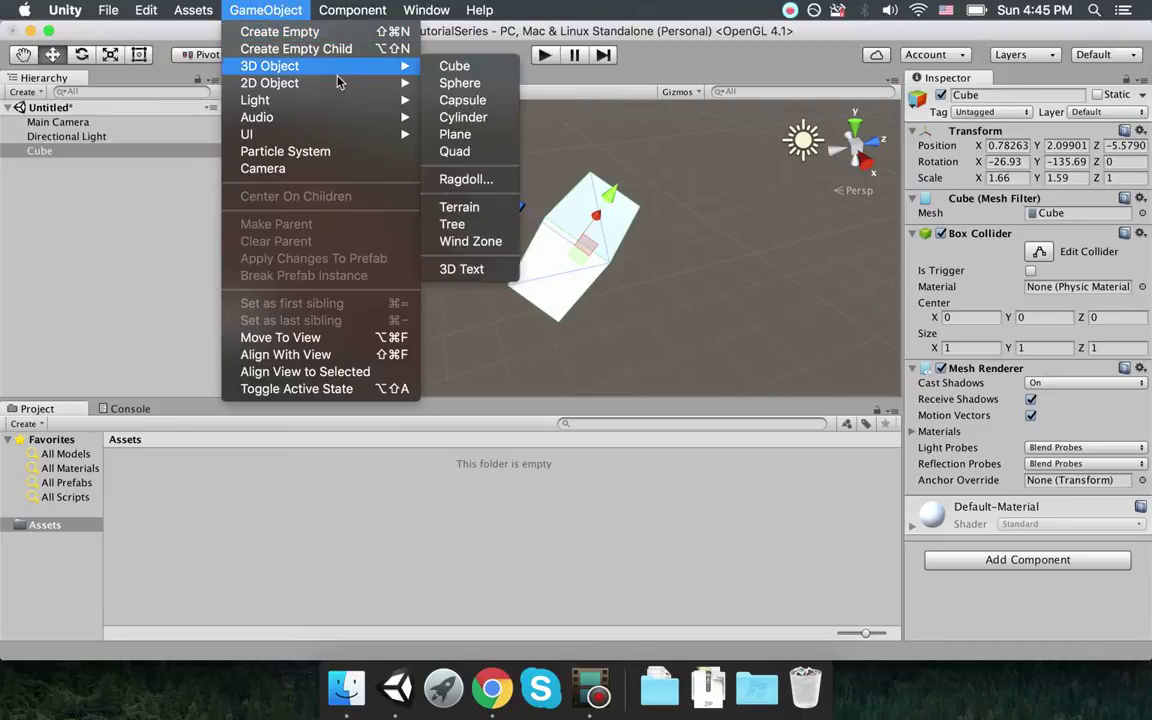
click(475, 84)
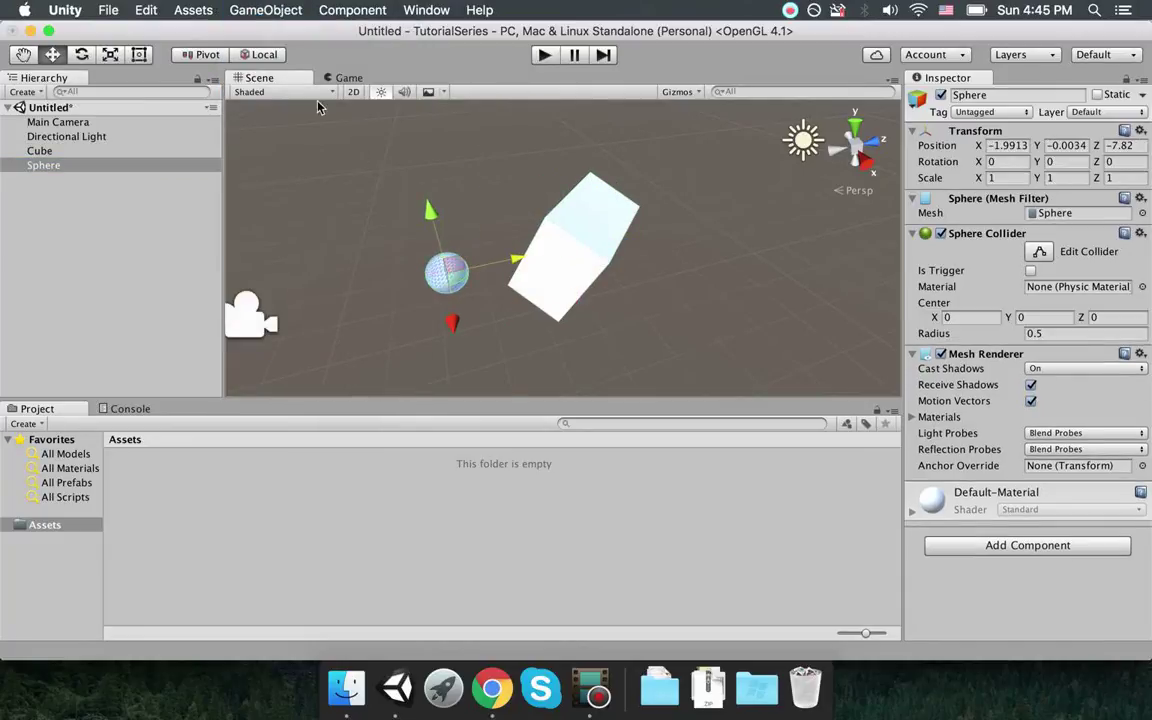
- Review the game object types that can be created and the component categories, including Physics and Navigation, without adding any
click(265, 10)
mouse_move(300, 66)
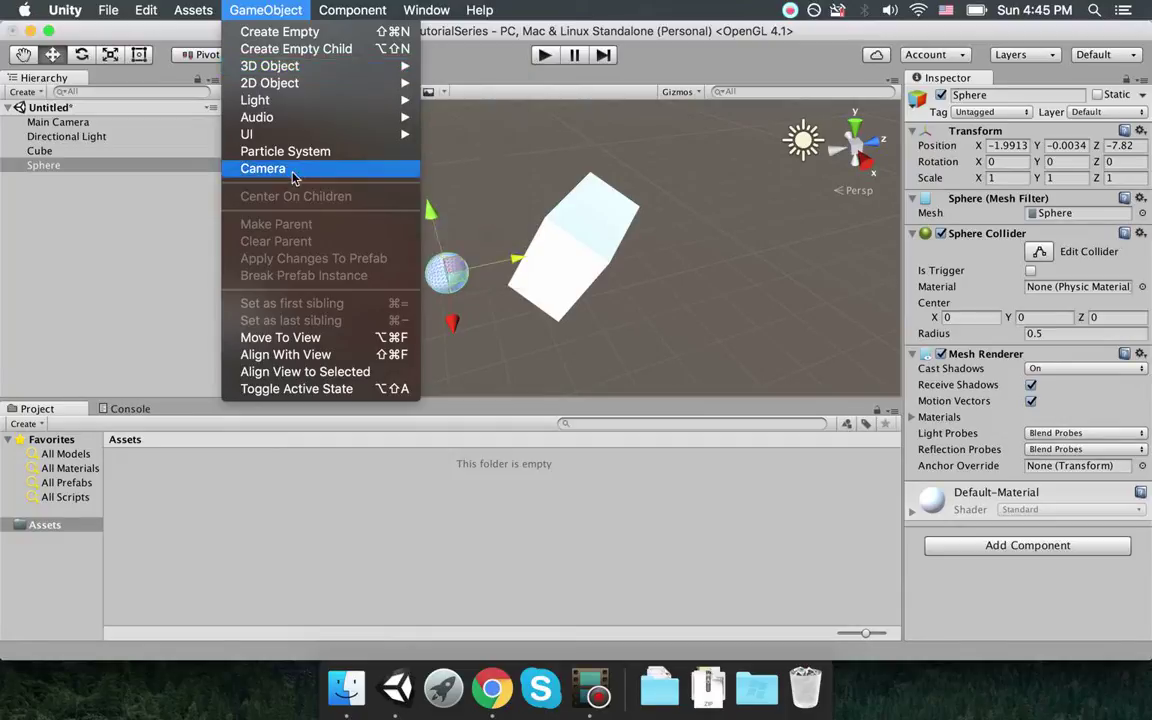
mouse_move(295, 121)
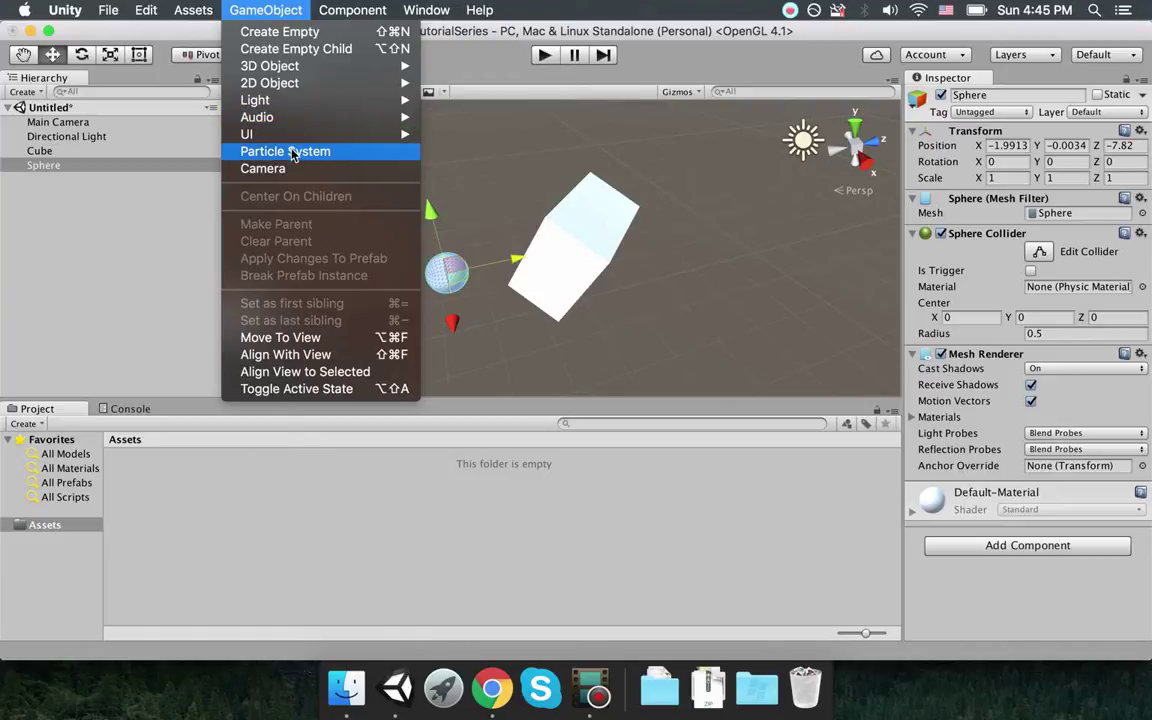
mouse_move(333, 145)
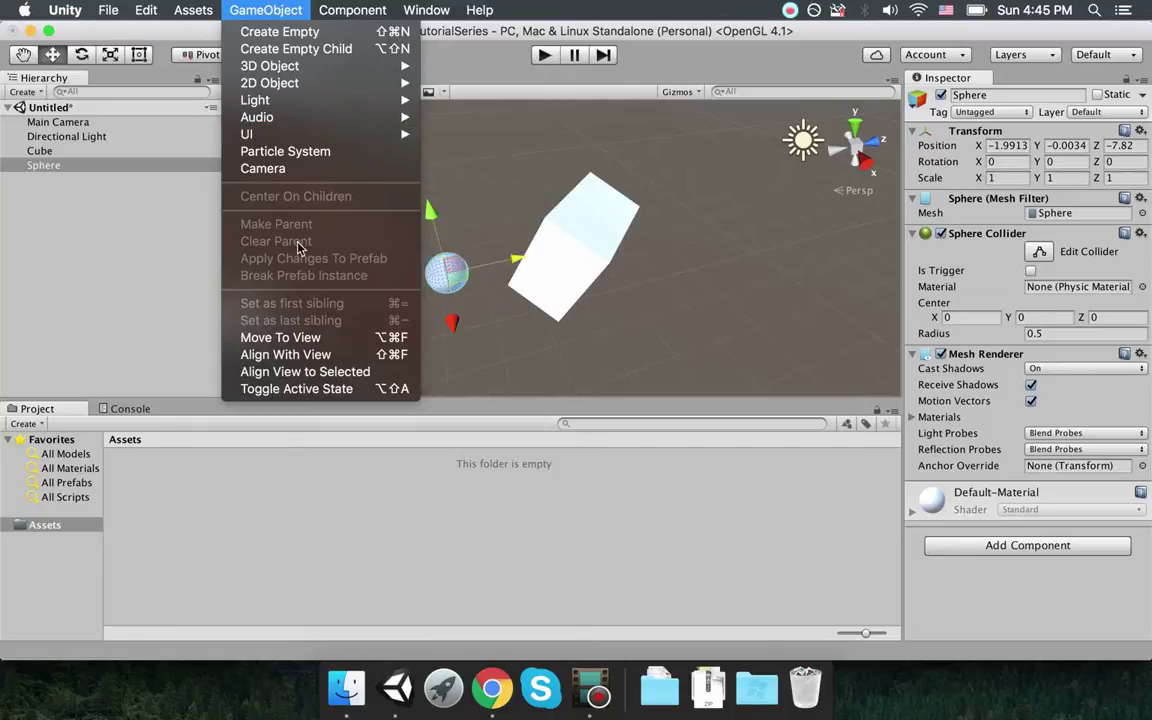
key(Escape)
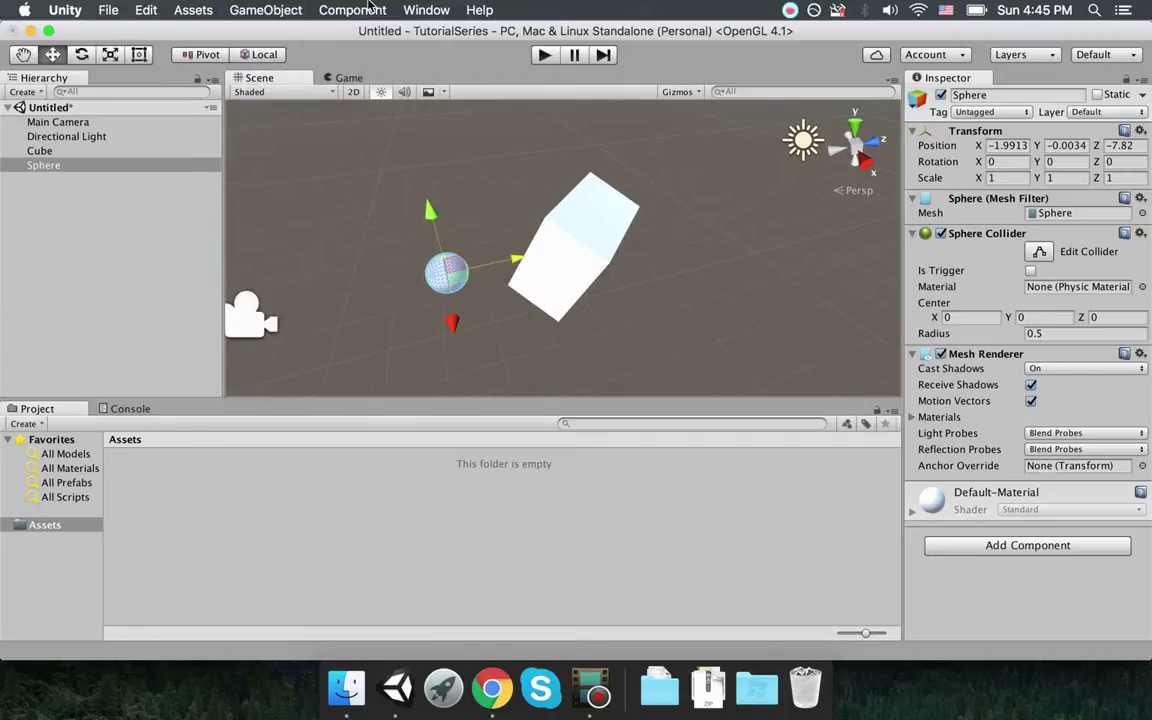
click(368, 9)
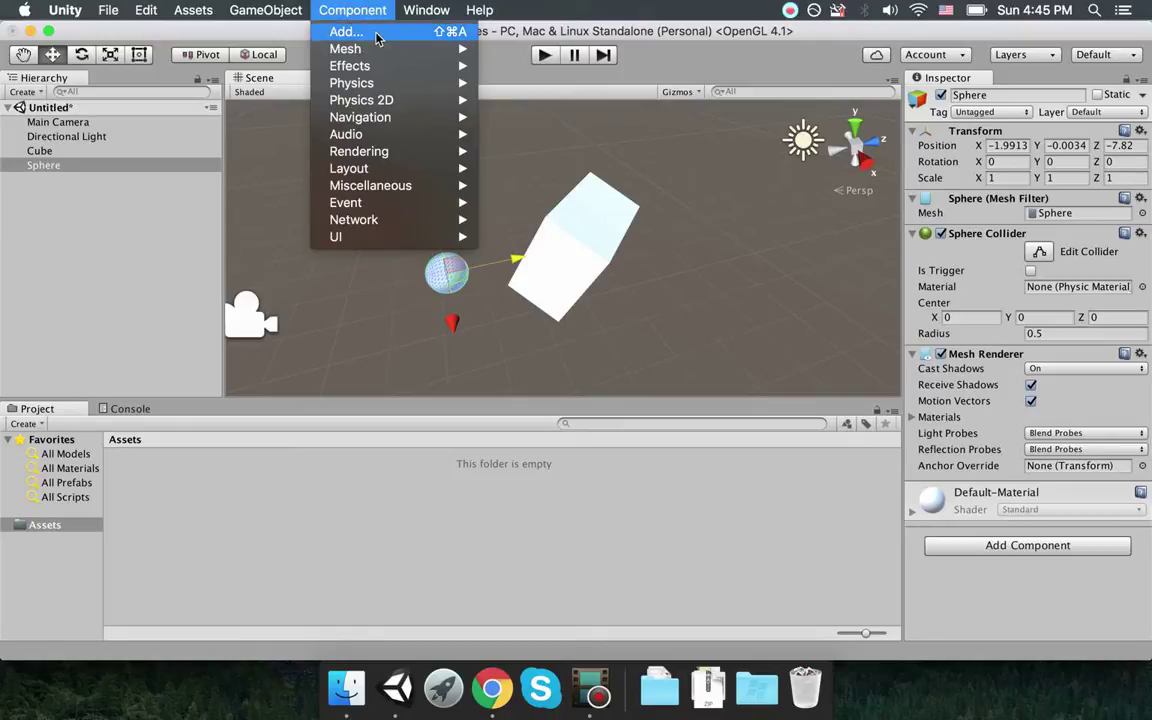
mouse_move(378, 83)
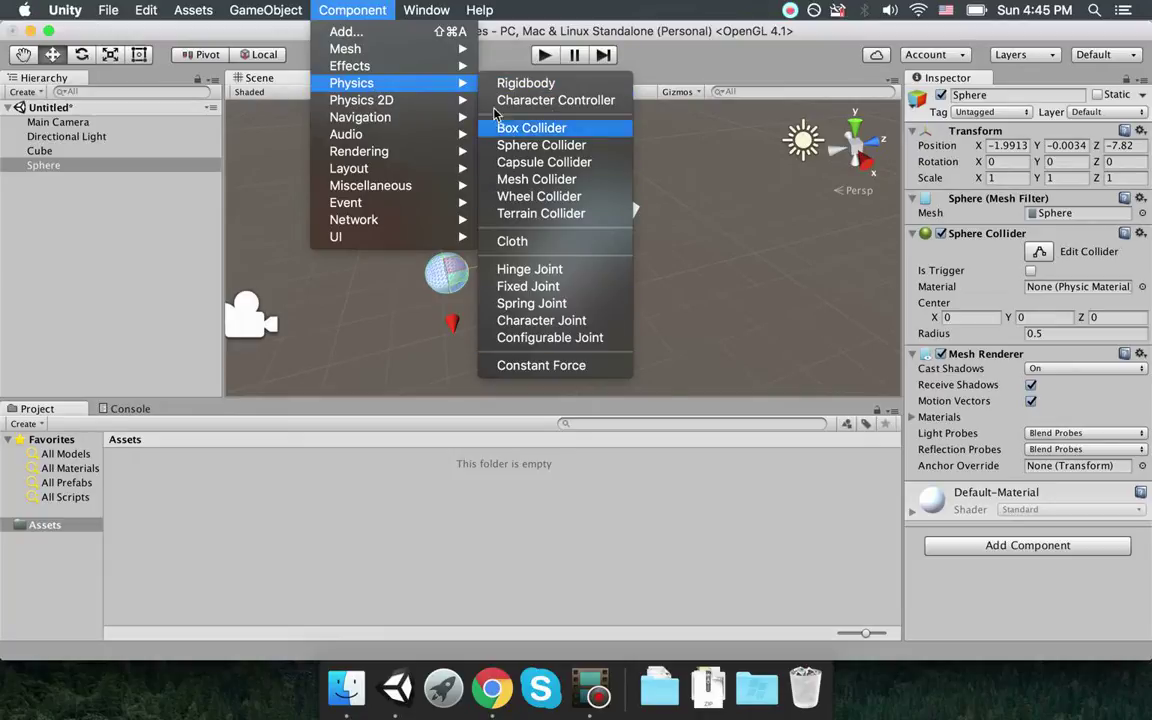
mouse_move(400, 140)
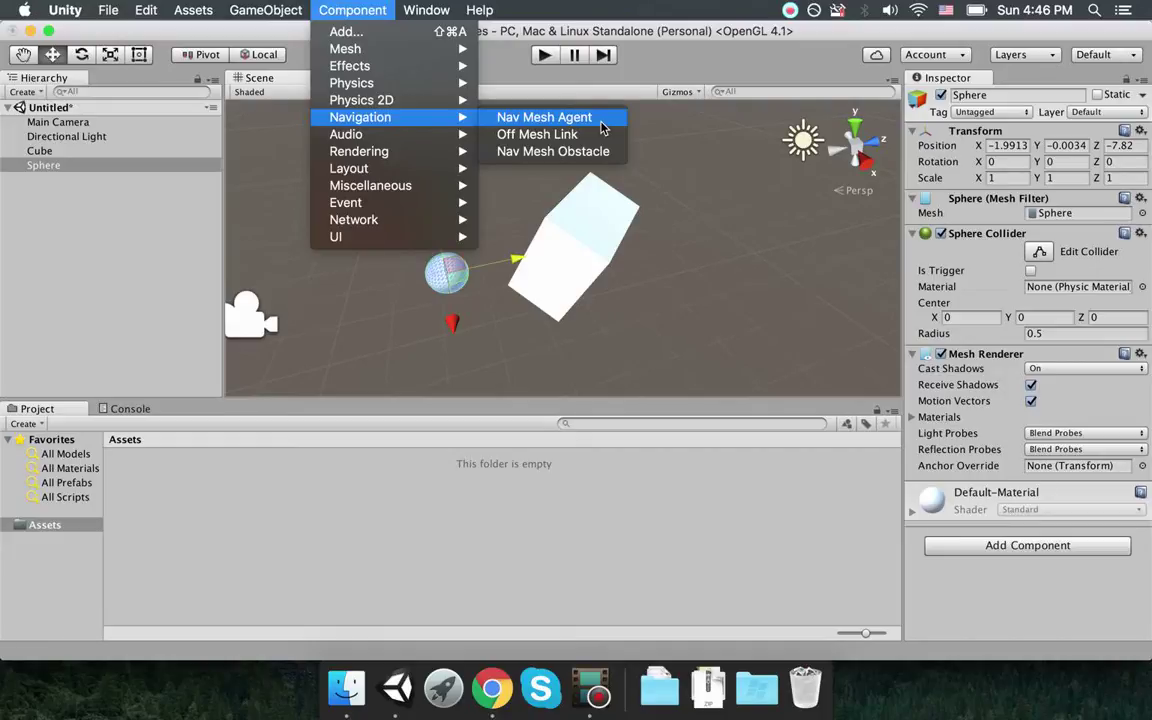
- Open the Asset Store, widen its view by narrowing the Hierarchy, and look through the featured and most popular packages
mouse_move(440, 9)
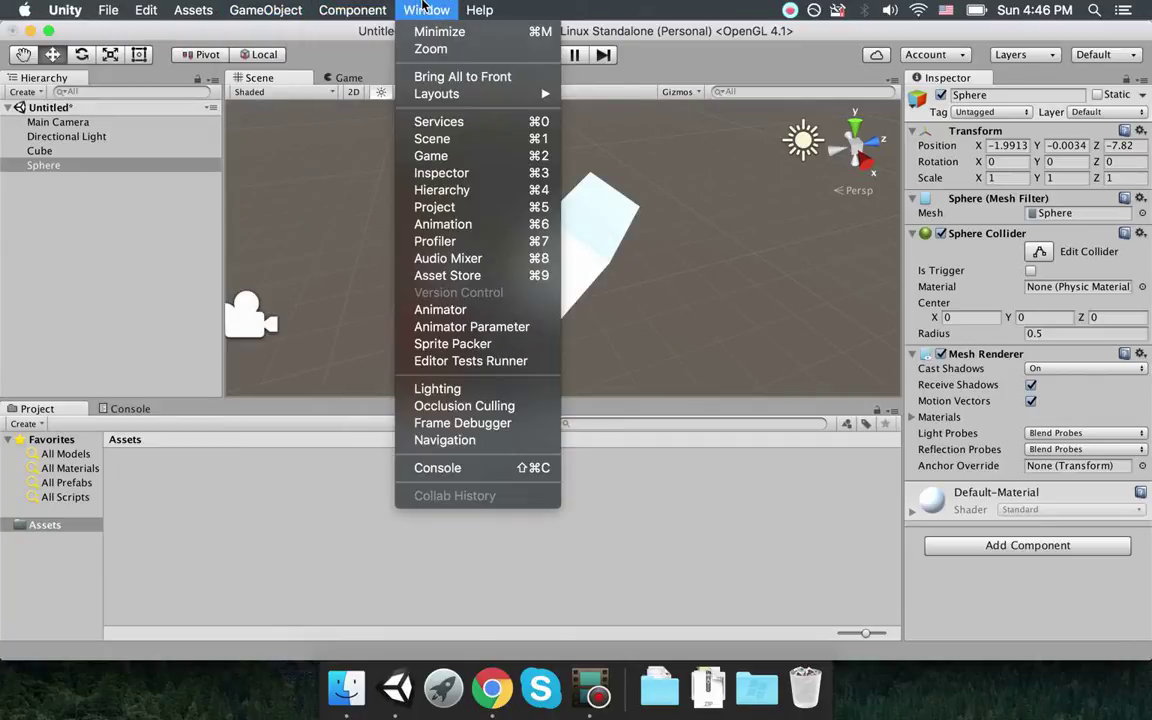
mouse_move(485, 96)
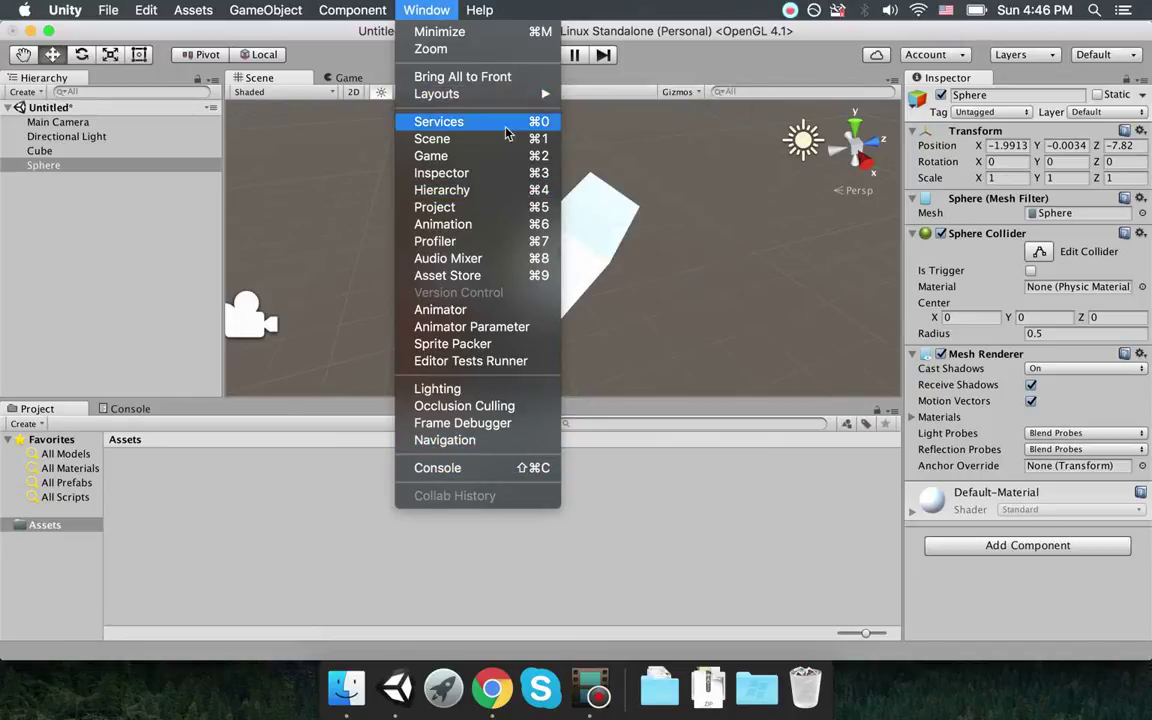
click(458, 275)
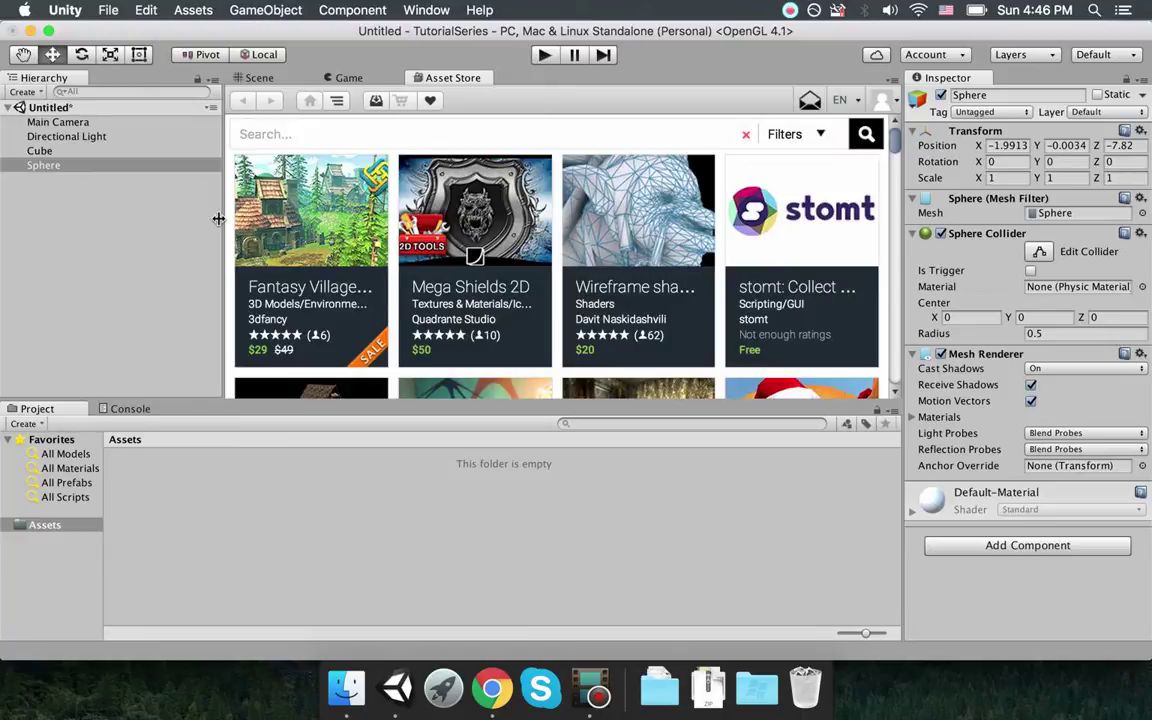
drag(221, 216, 181, 216)
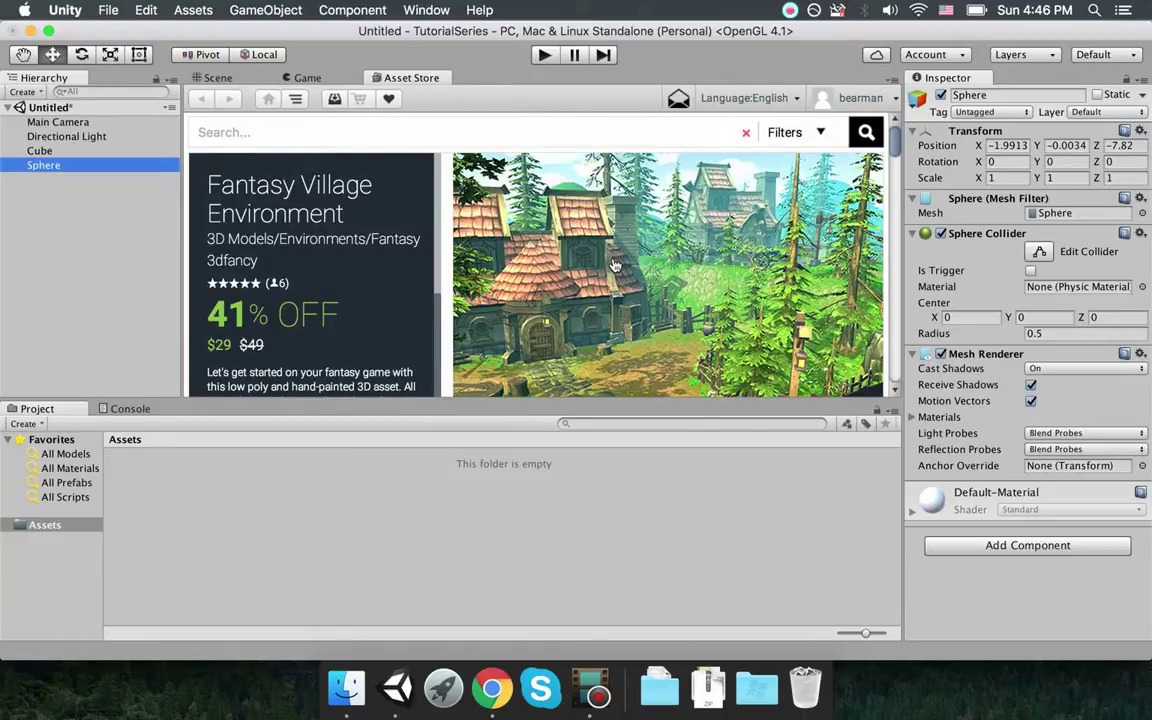
scroll(615, 265, down, 5)
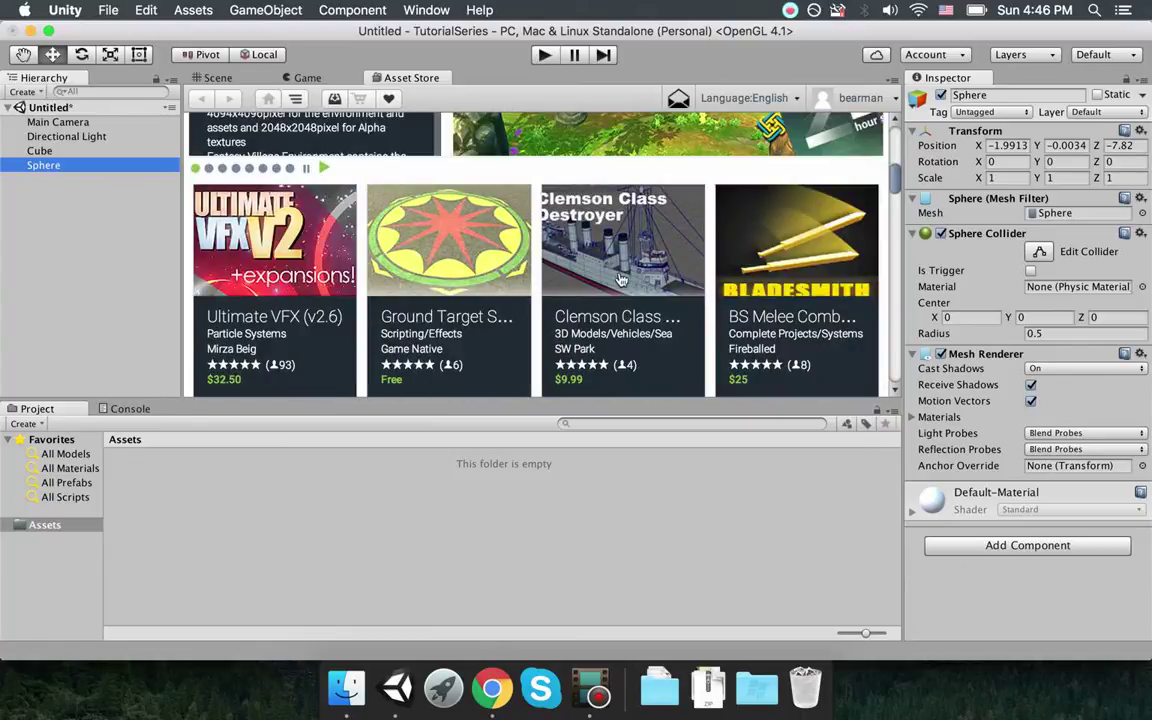
scroll(505, 264, up, 5)
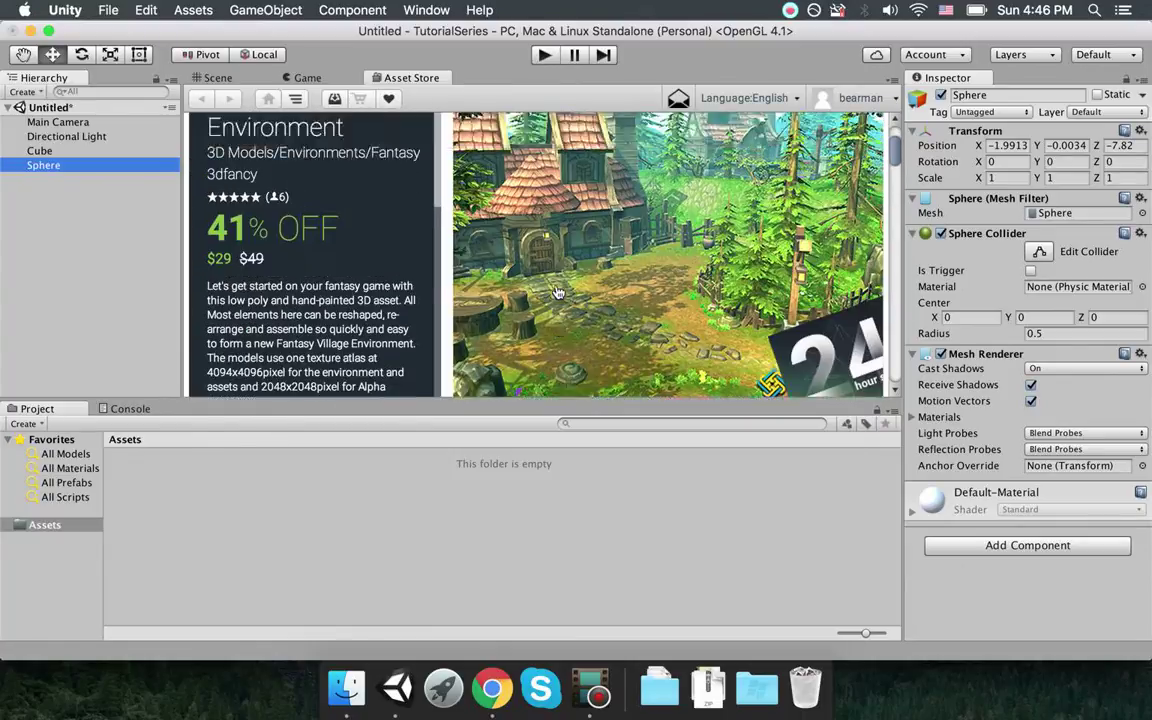
scroll(558, 292, up, 2)
scroll(560, 288, down, 10)
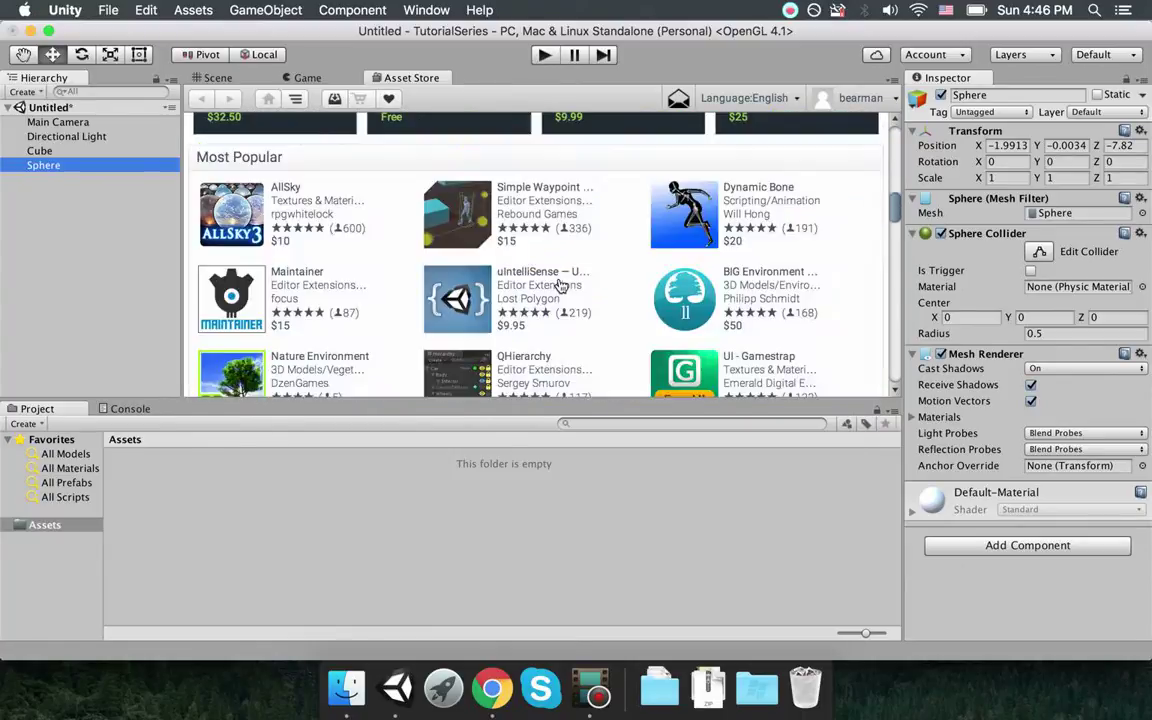
scroll(560, 295, up, 10)
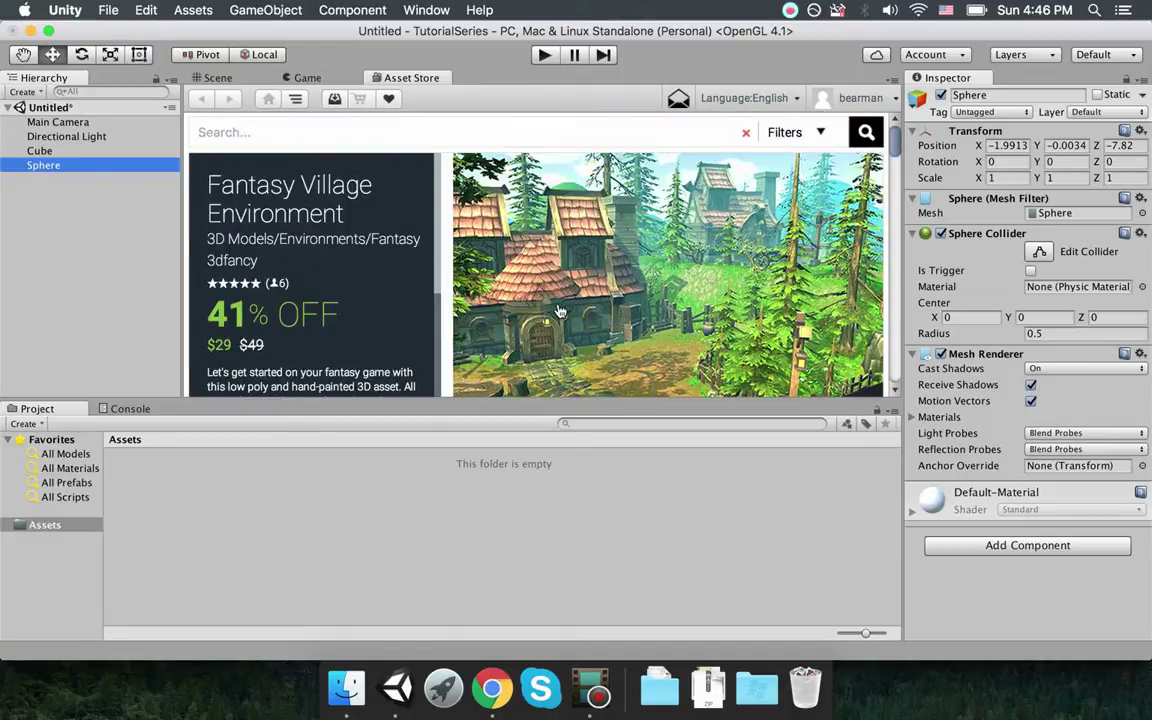
- Search the Asset Store for "soldier" and sort the results by price
click(624, 126)
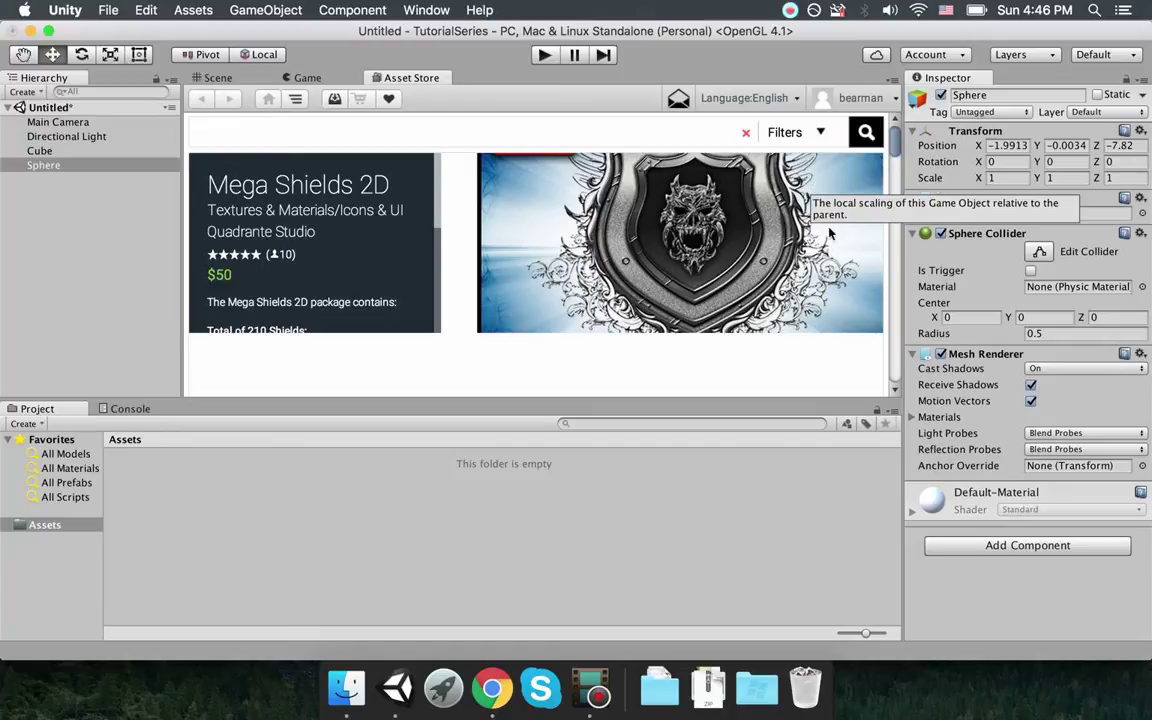
click(327, 113)
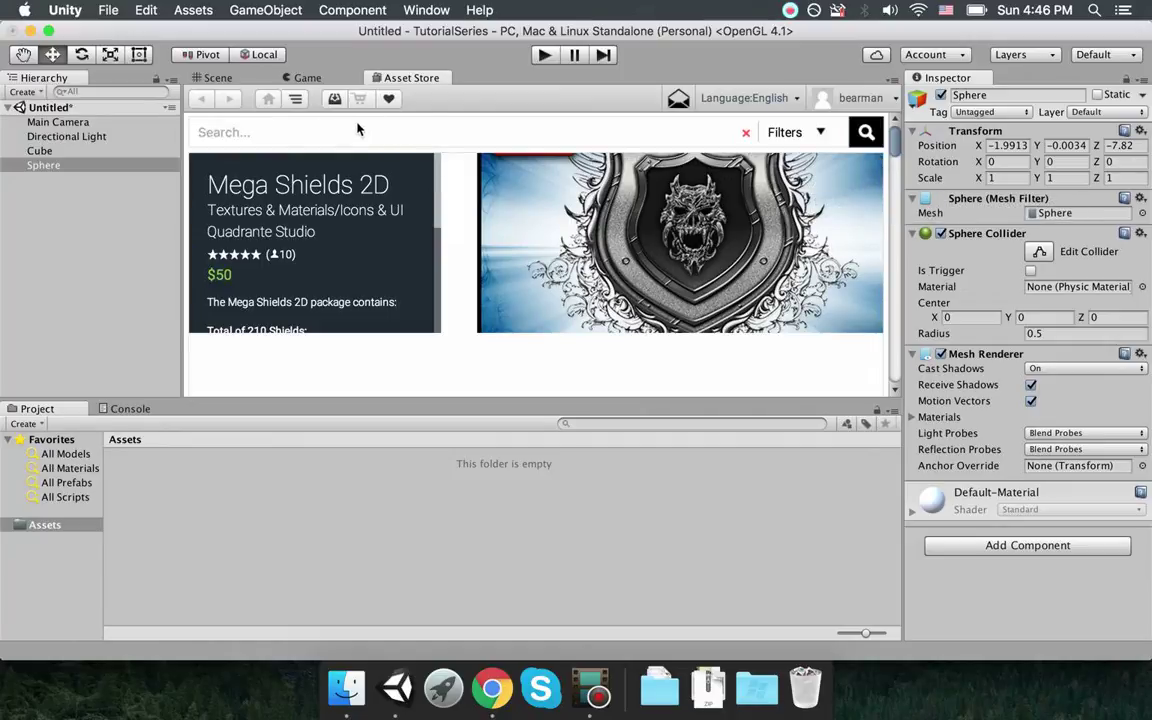
click(411, 137)
text(soldier)
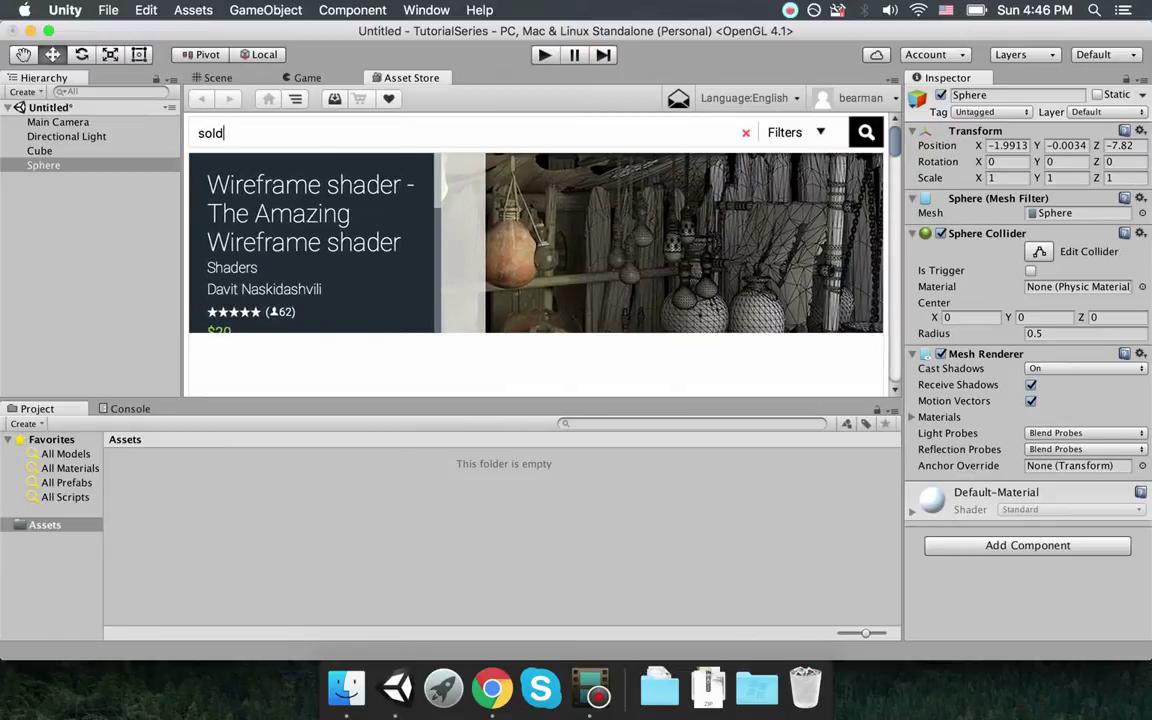
key(Return)
scroll(327, 222, down, 3)
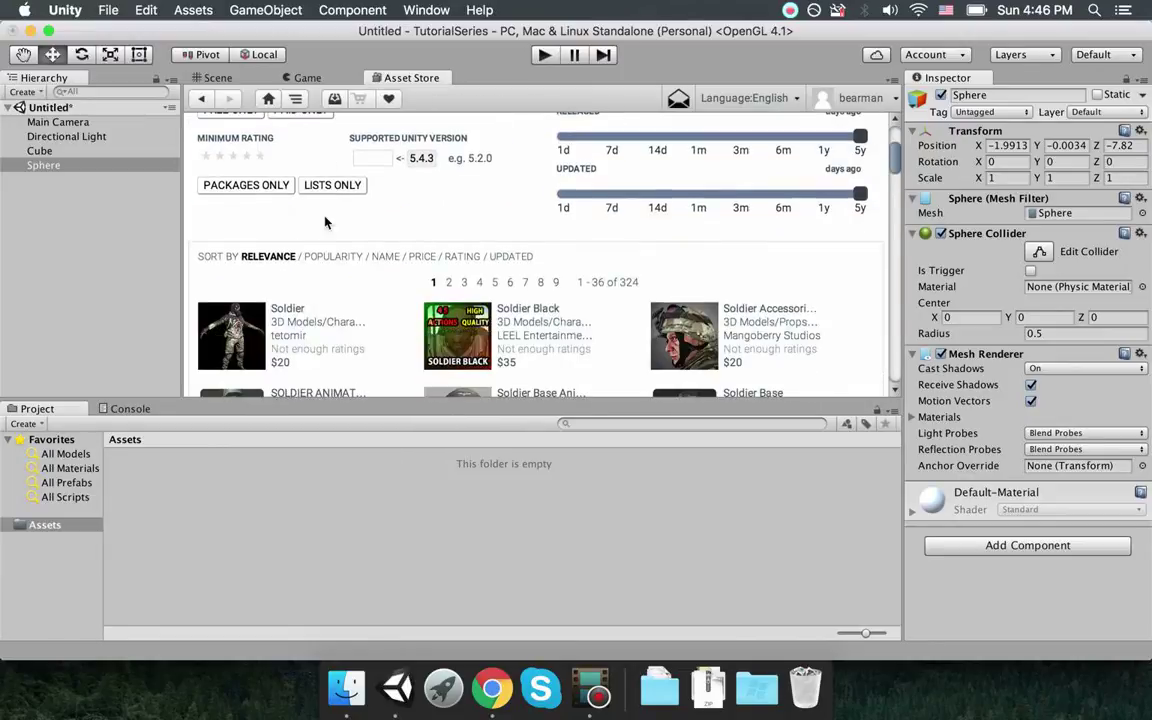
click(422, 257)
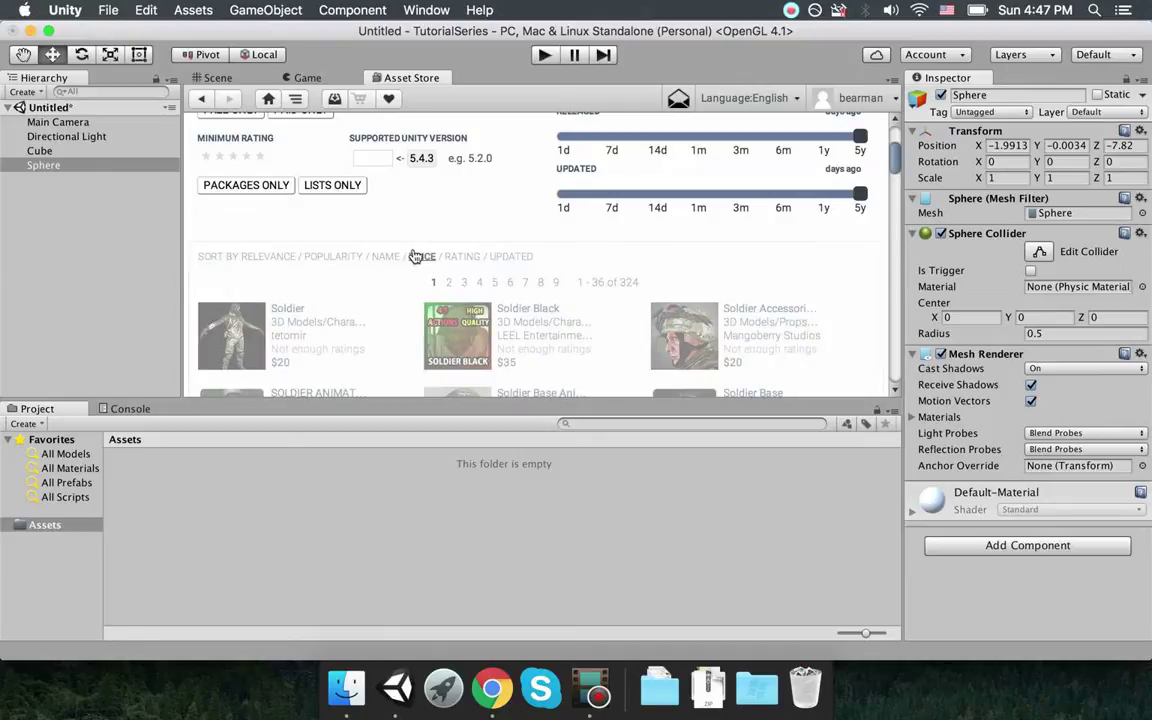
- Open the free Toon Soldiers Demo package from the search results and look over its package contents
scroll(345, 333, down, 1)
scroll(350, 320, down, 5)
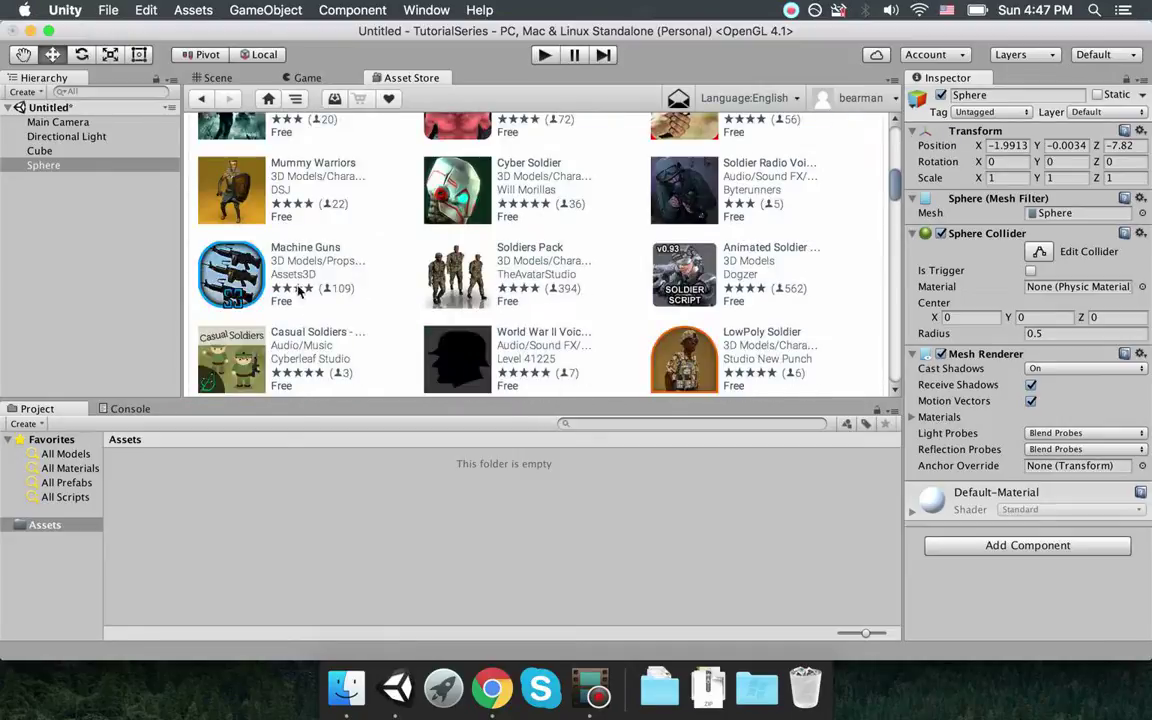
scroll(497, 313, down, 1)
scroll(460, 295, down, 2)
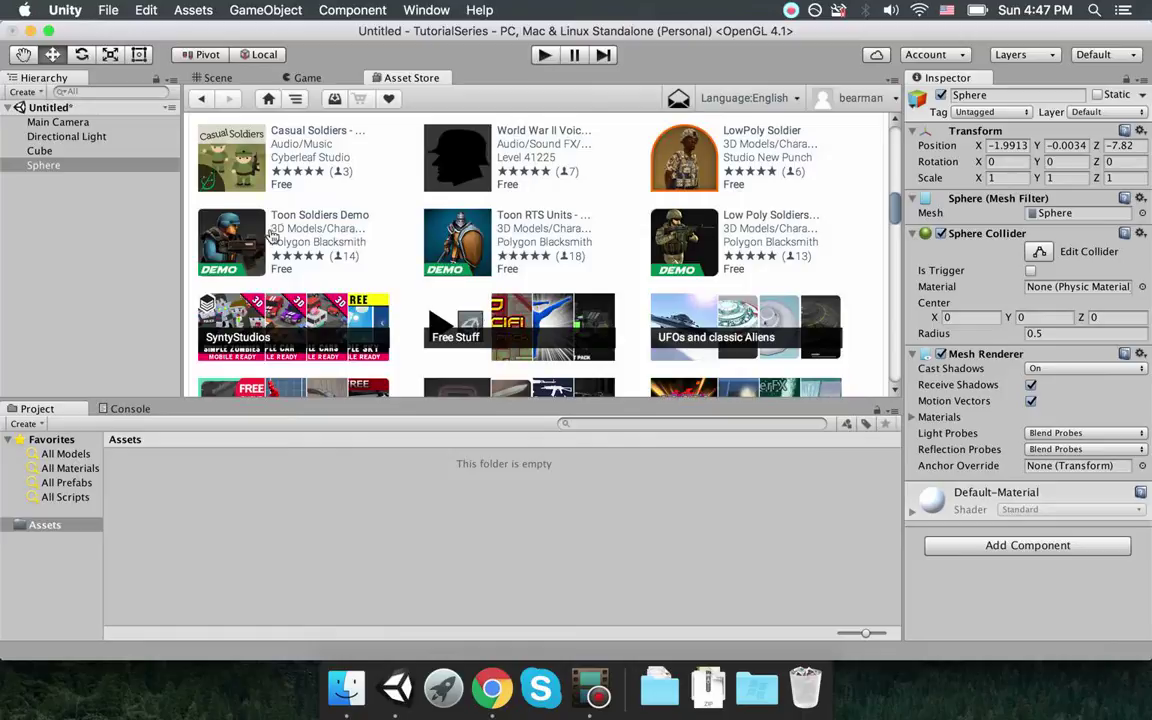
click(300, 216)
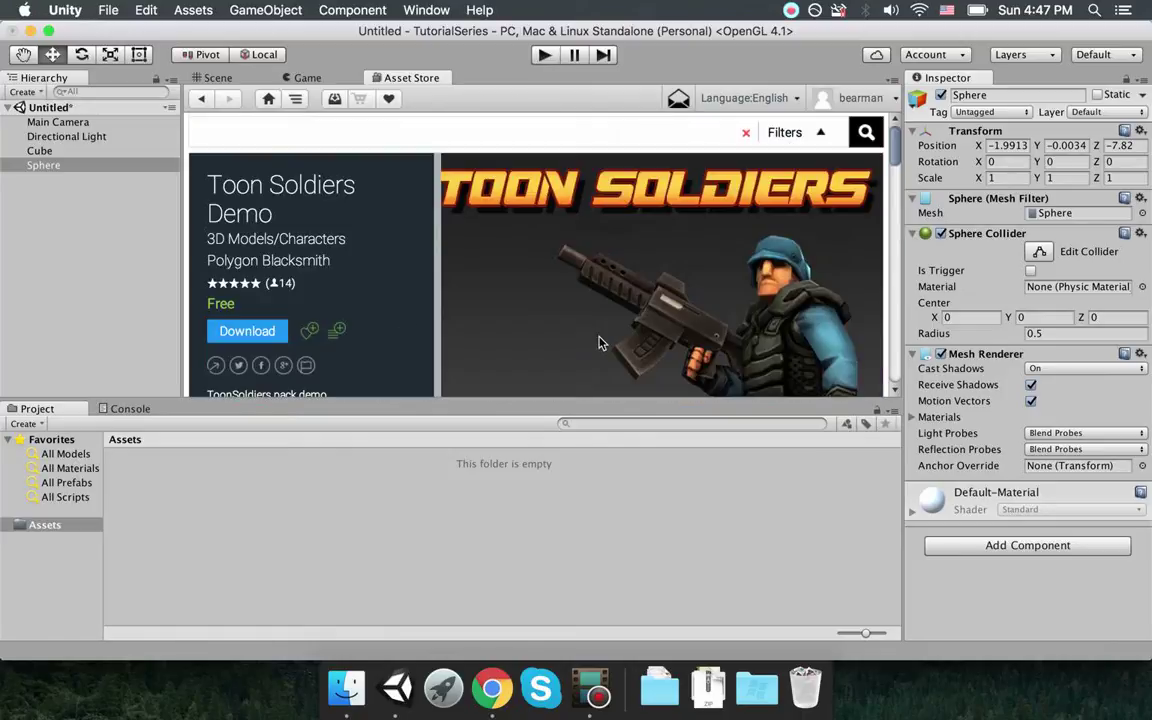
scroll(604, 339, down, 5)
scroll(600, 339, down, 10)
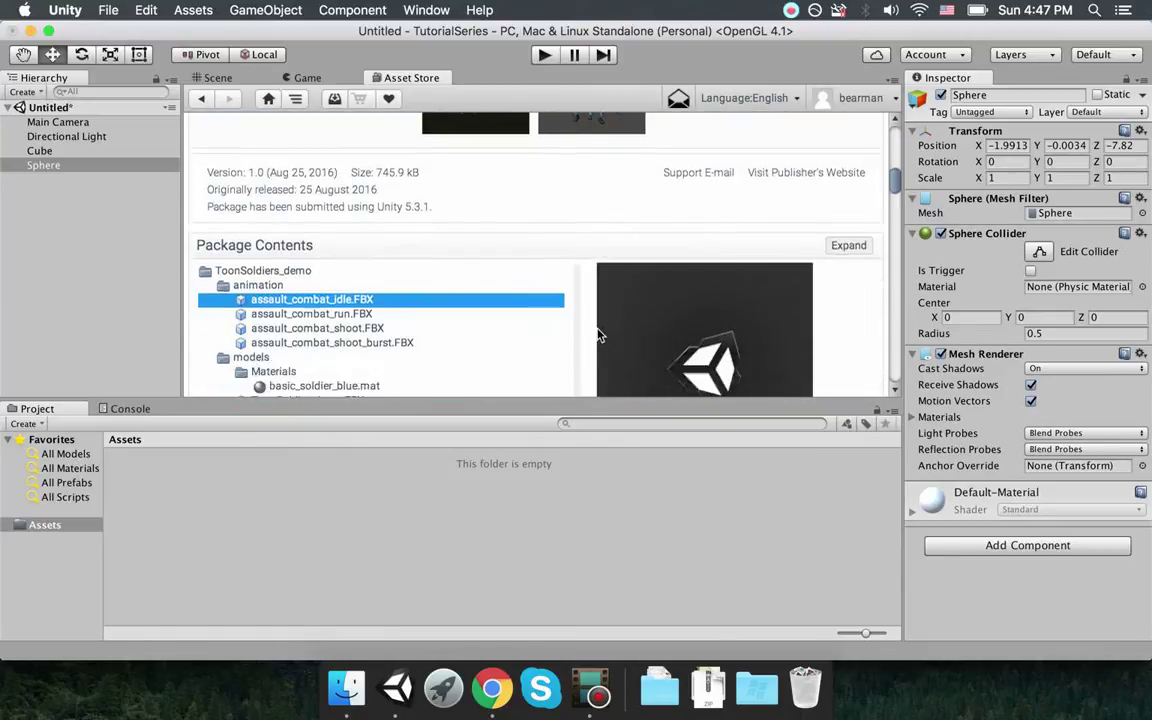
scroll(598, 335, up, 15)
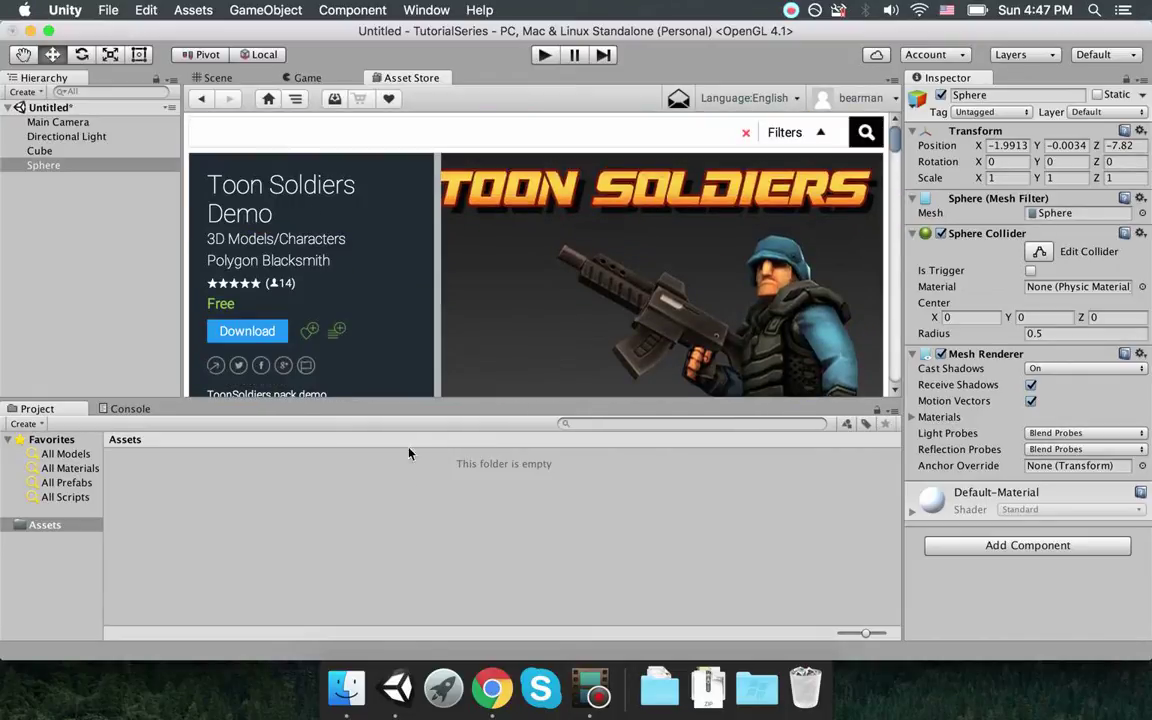
- Download the Toon Soldiers Demo package and import all of its files into the project
scroll(506, 298, down, 2)
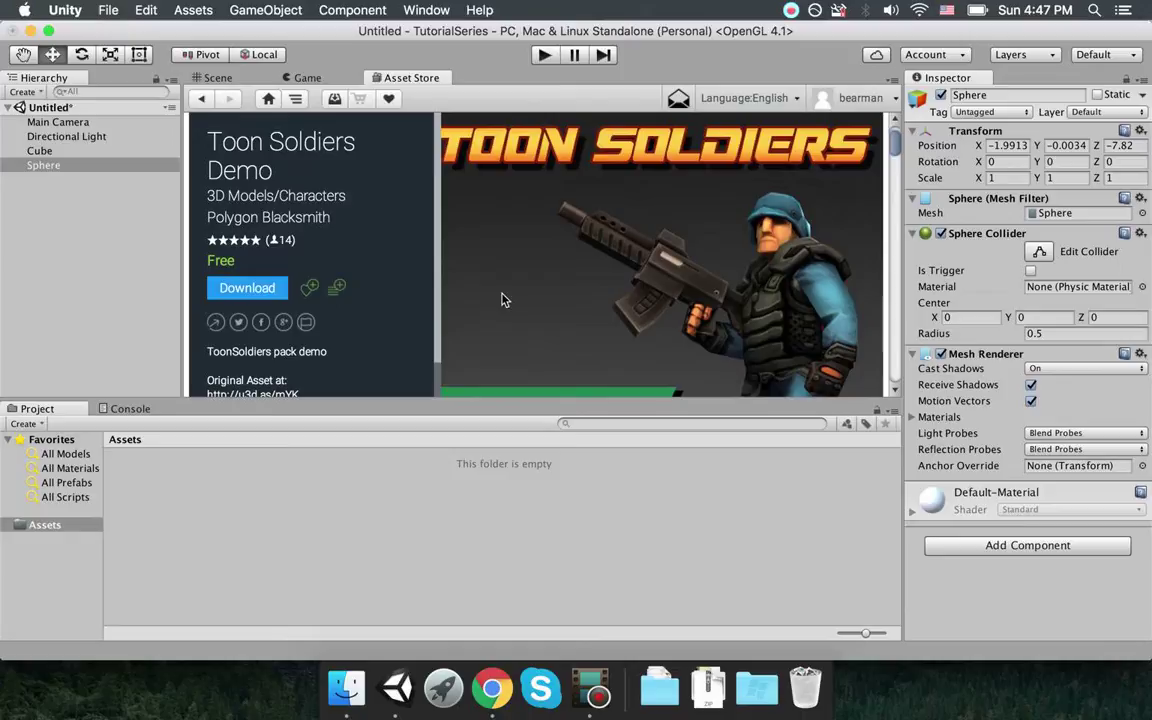
click(268, 288)
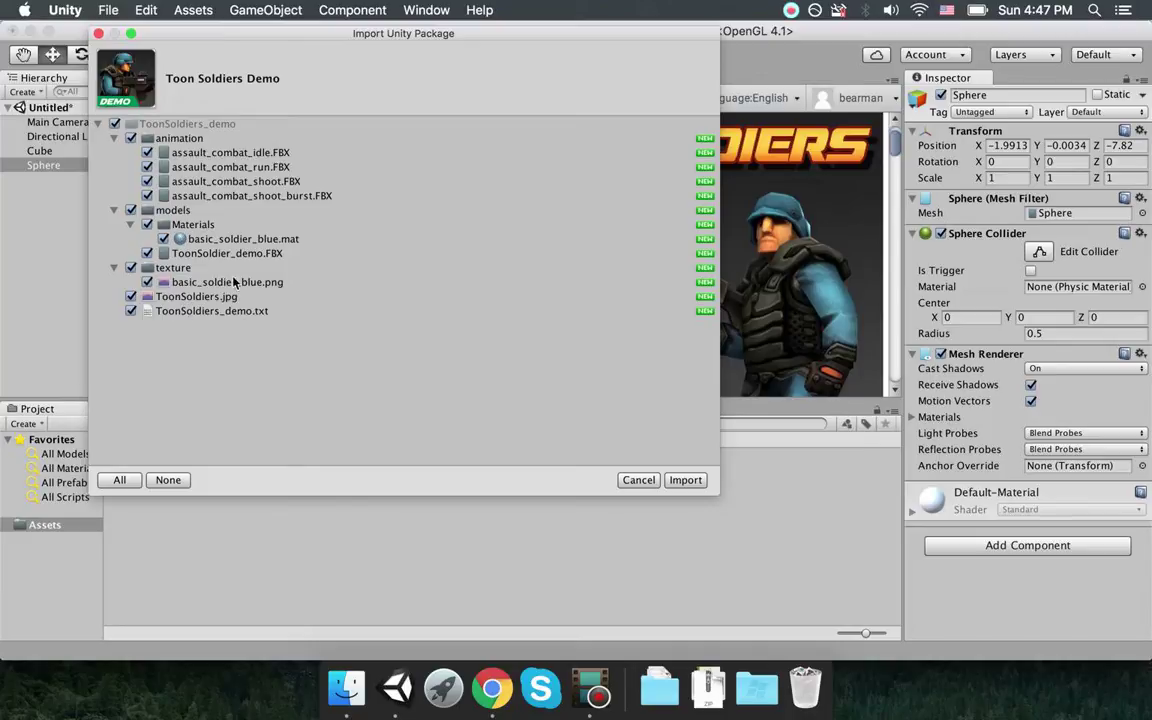
click(688, 480)
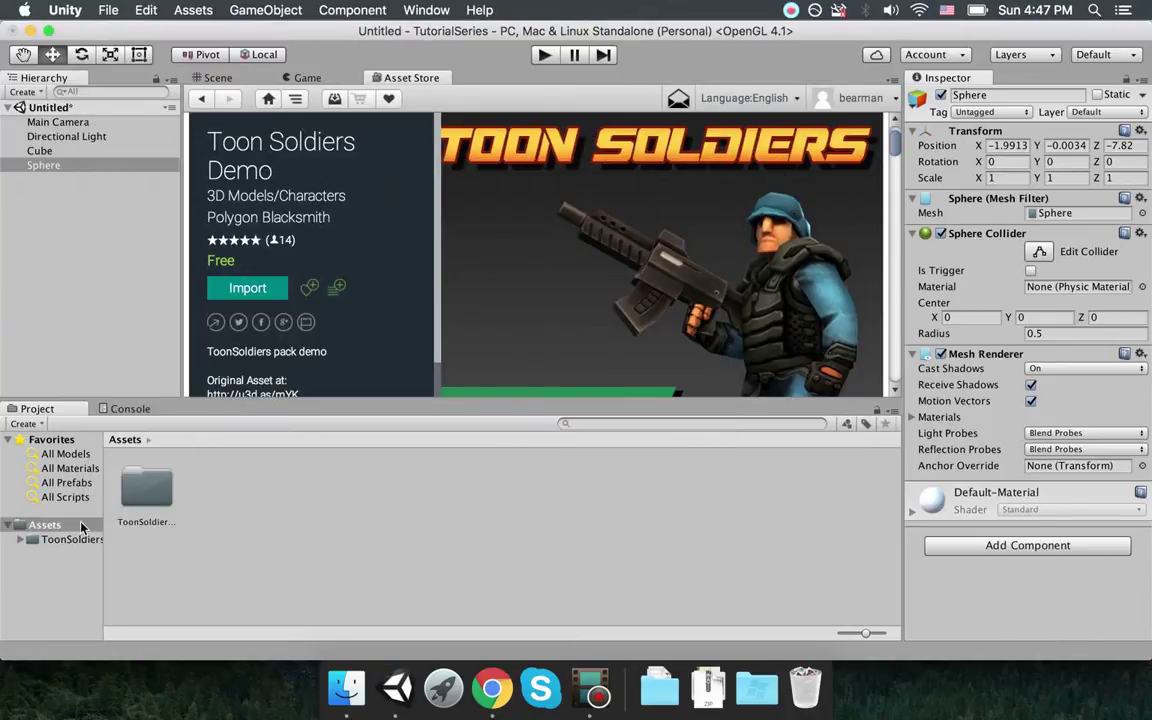
- Open the imported ToonSoldiers_demo folder in the project assets and look over its animation, models and texture folders and the ToonSoldiers image
click(53, 541)
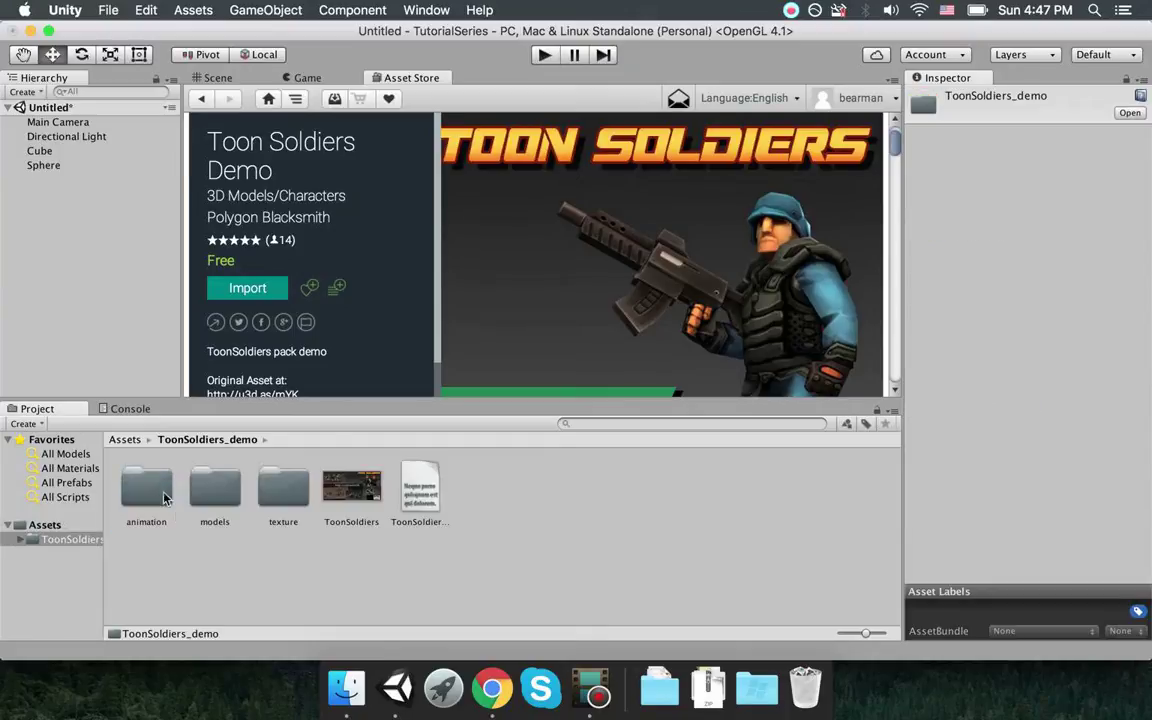
click(348, 488)
click(268, 490)
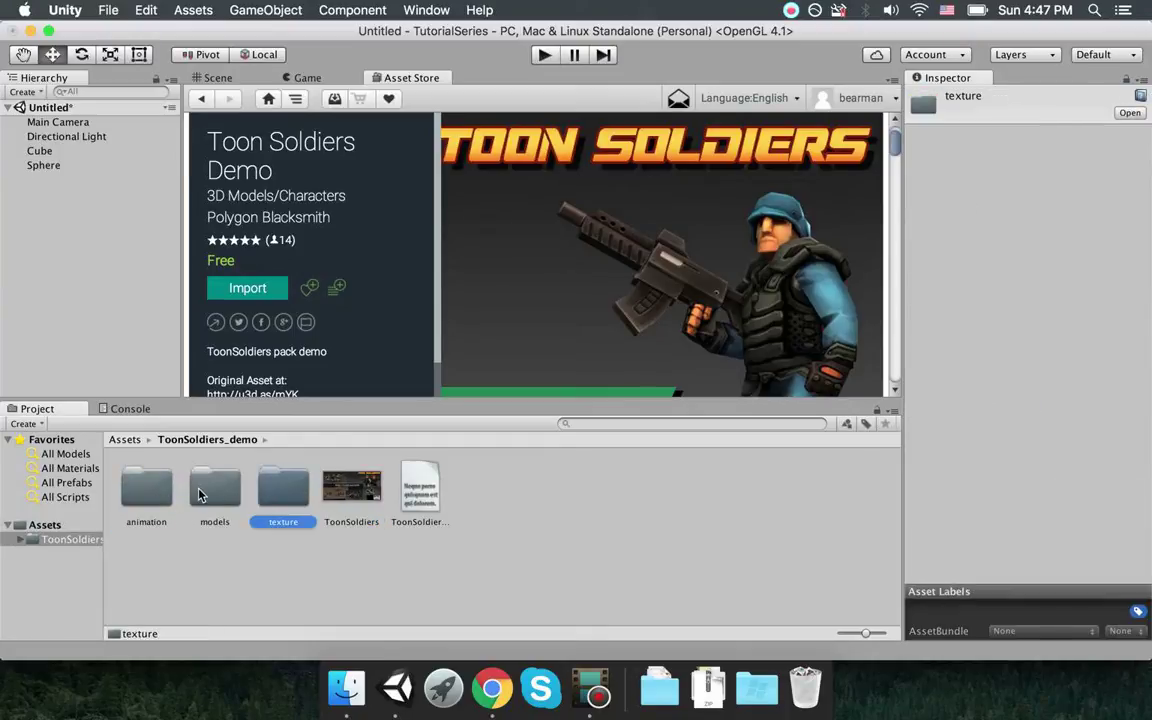
key(Left)
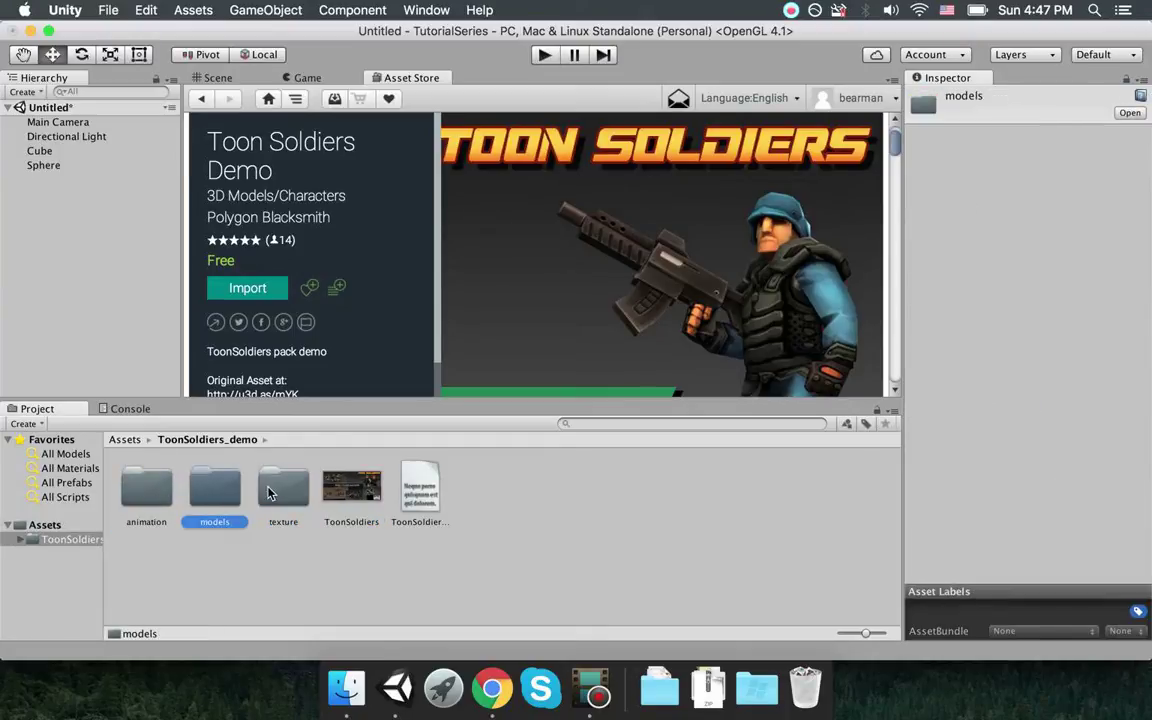
- Close the Asset Store view to return to the Scene view and select the cube there
right_click(428, 78)
click(475, 130)
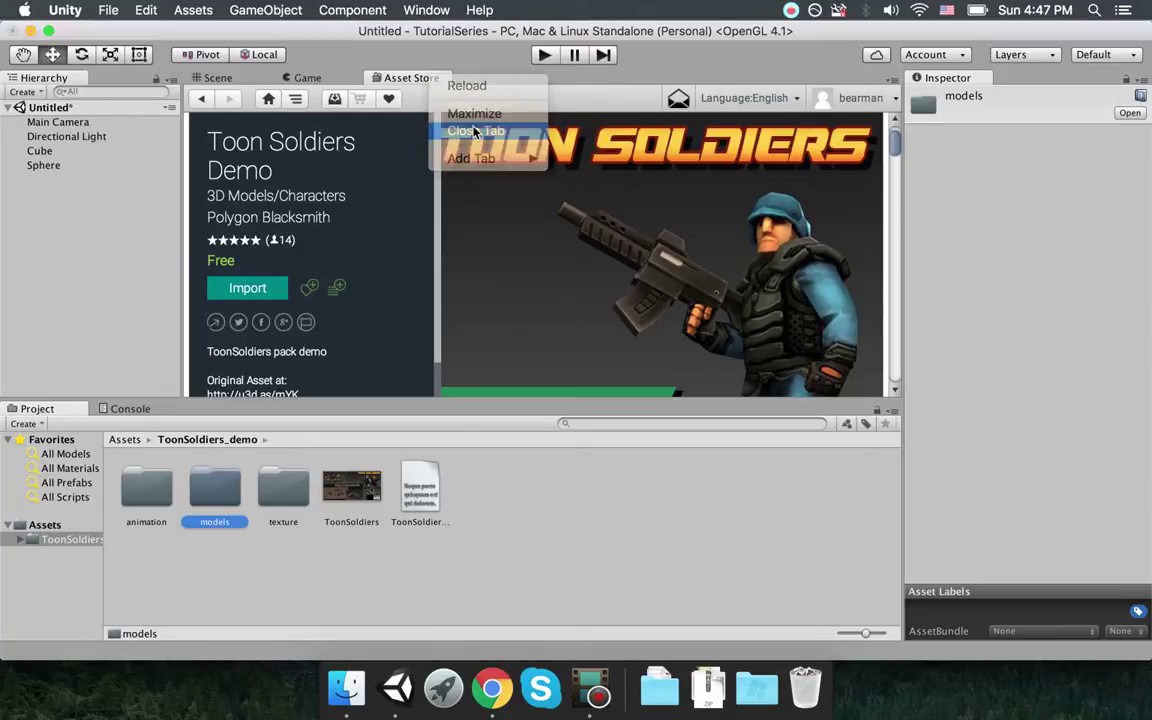
alt+drag(378, 287, 391, 213)
scroll(501, 201, up, 5)
scroll(408, 177, down, 5)
click(548, 210)
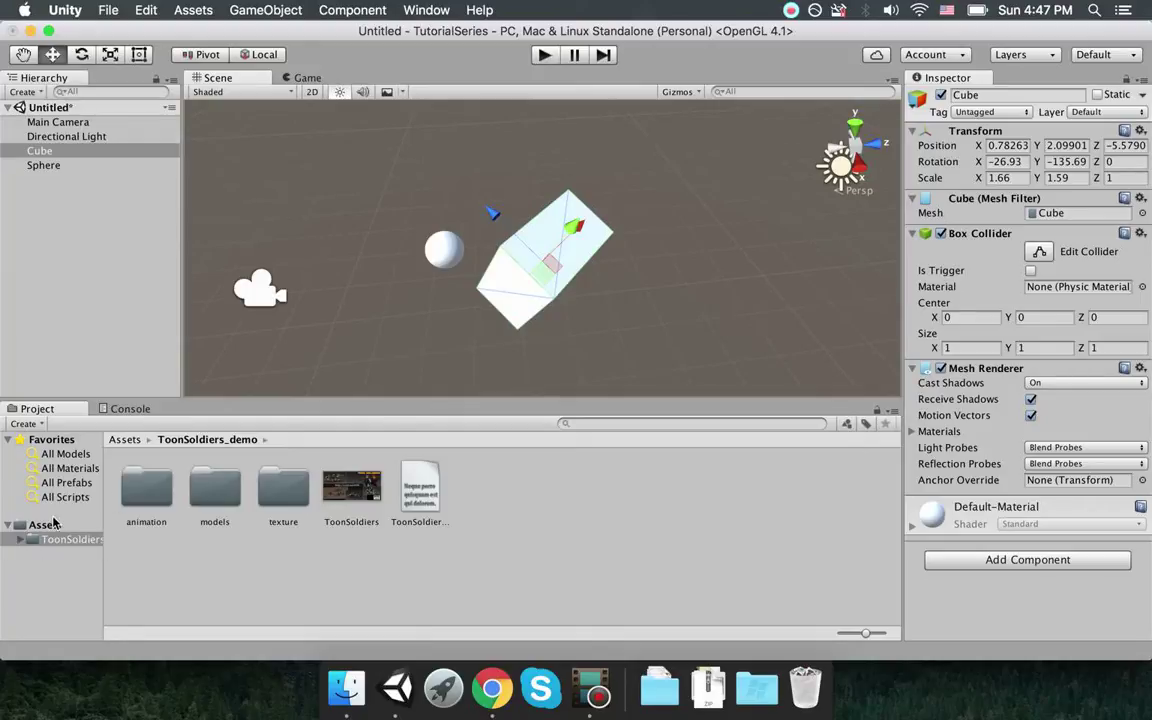
- Show the Console in place of the project assets to examine where messages are logged
click(130, 411)
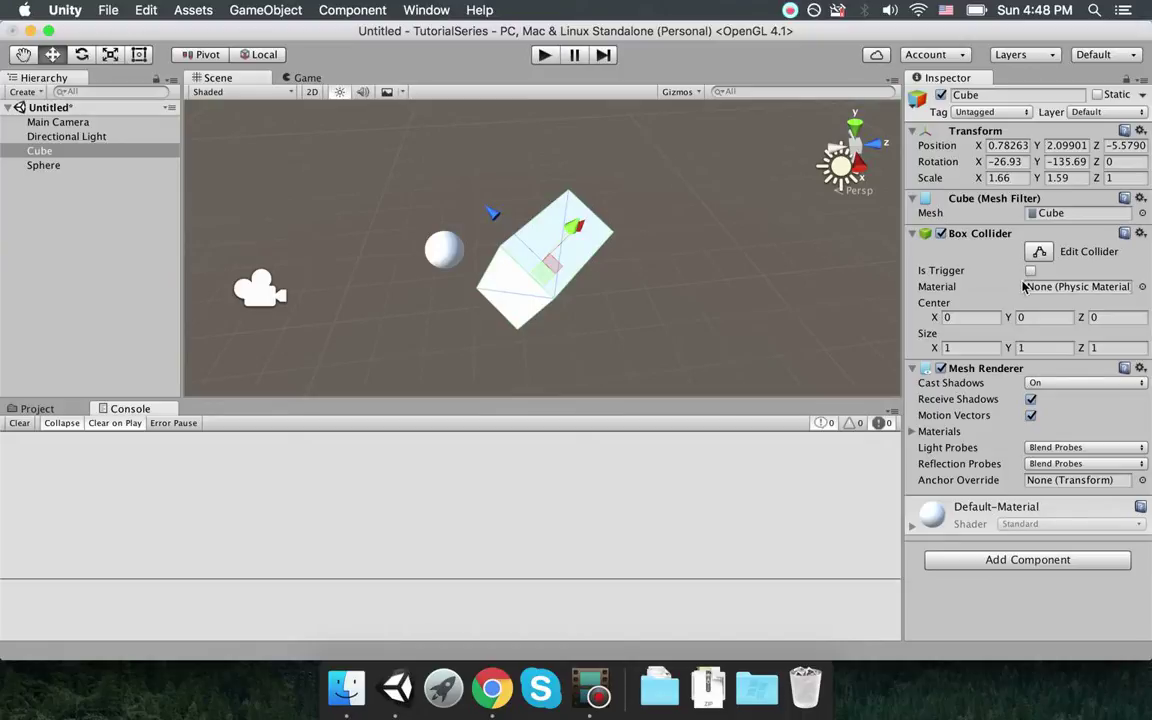
right_drag(658, 270, 771, 239)
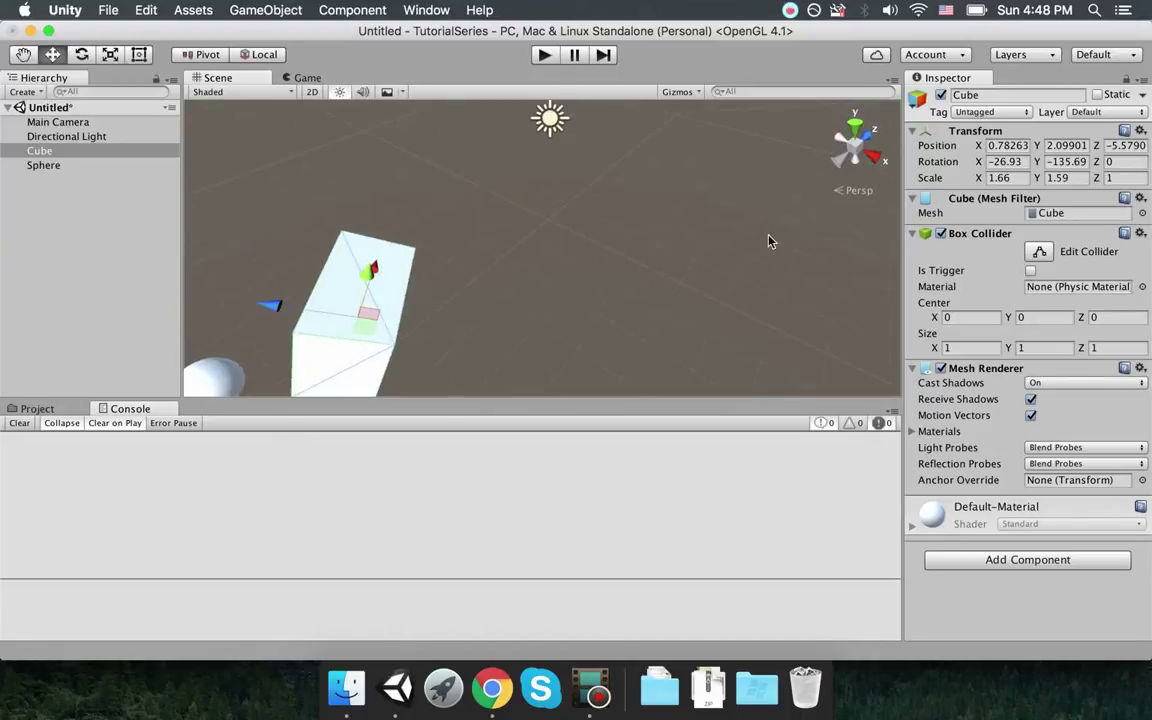
middle_drag(771, 239, 573, 247)
scroll(572, 246, down, 5)
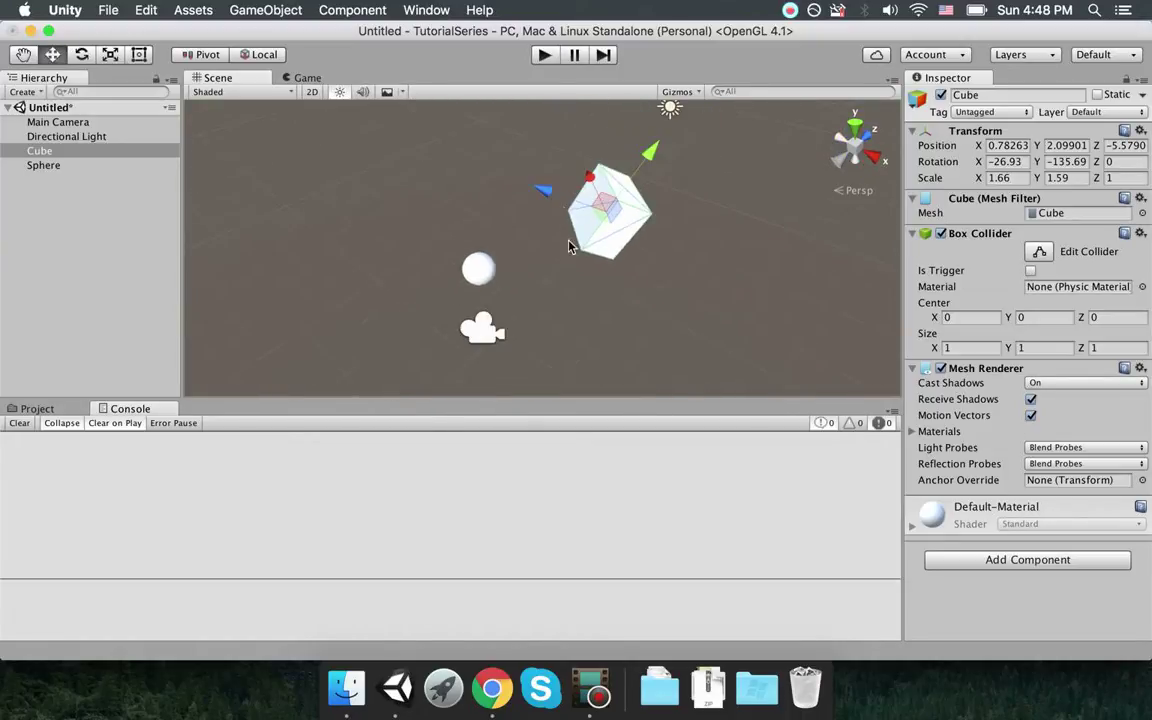
- Run the scene in play mode, pause it, and switch from the Game view to the Scene view
click(546, 56)
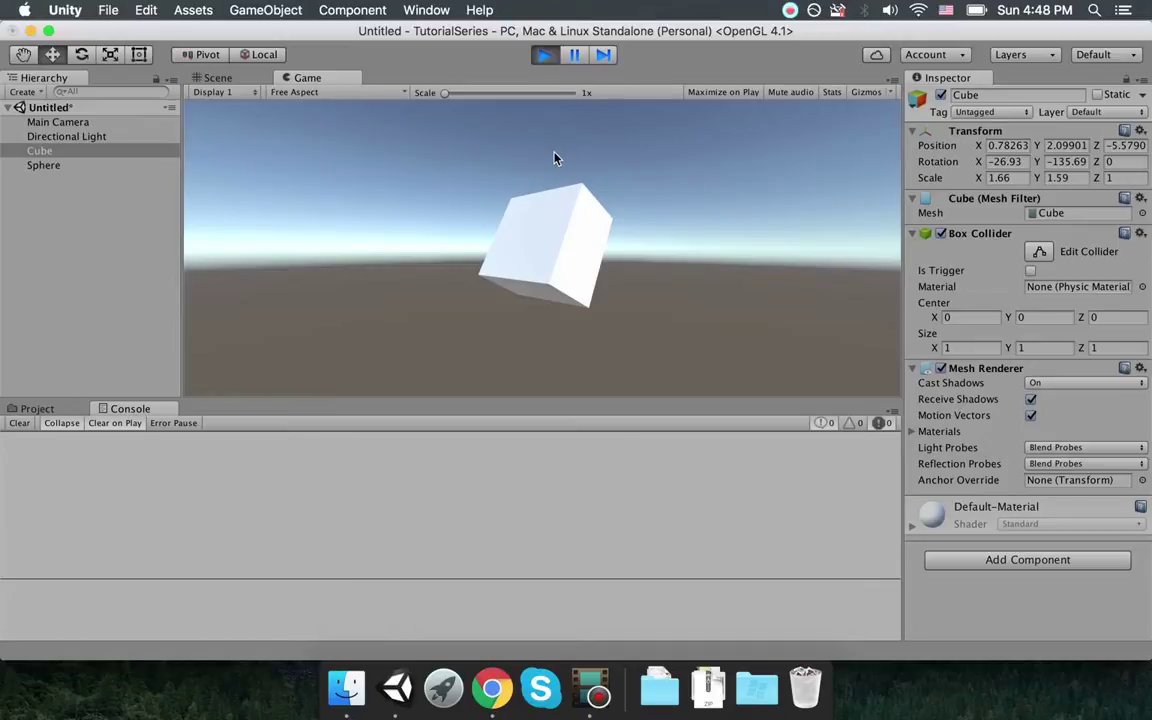
click(575, 56)
key(super+1)
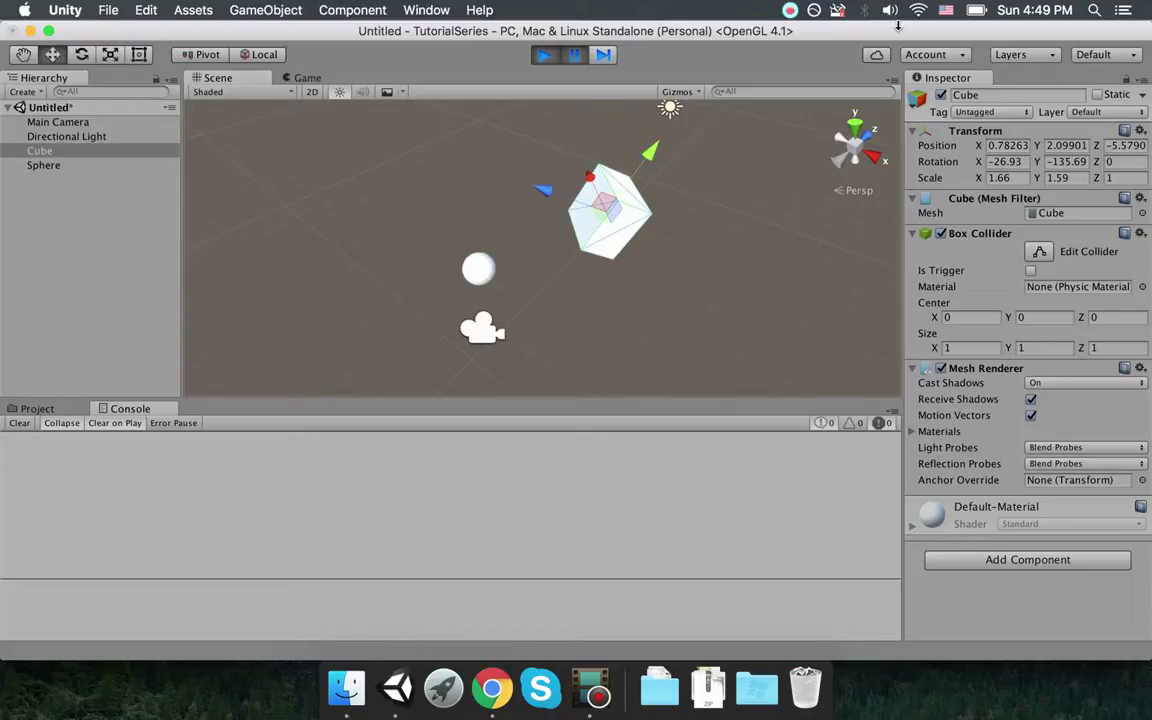
- Advance the paused game by one frame, inspect the objects in the Scene view, and stop play mode
click(605, 55)
scroll(537, 229, up, 2)
alt+drag(537, 229, 758, 188)
click(545, 56)
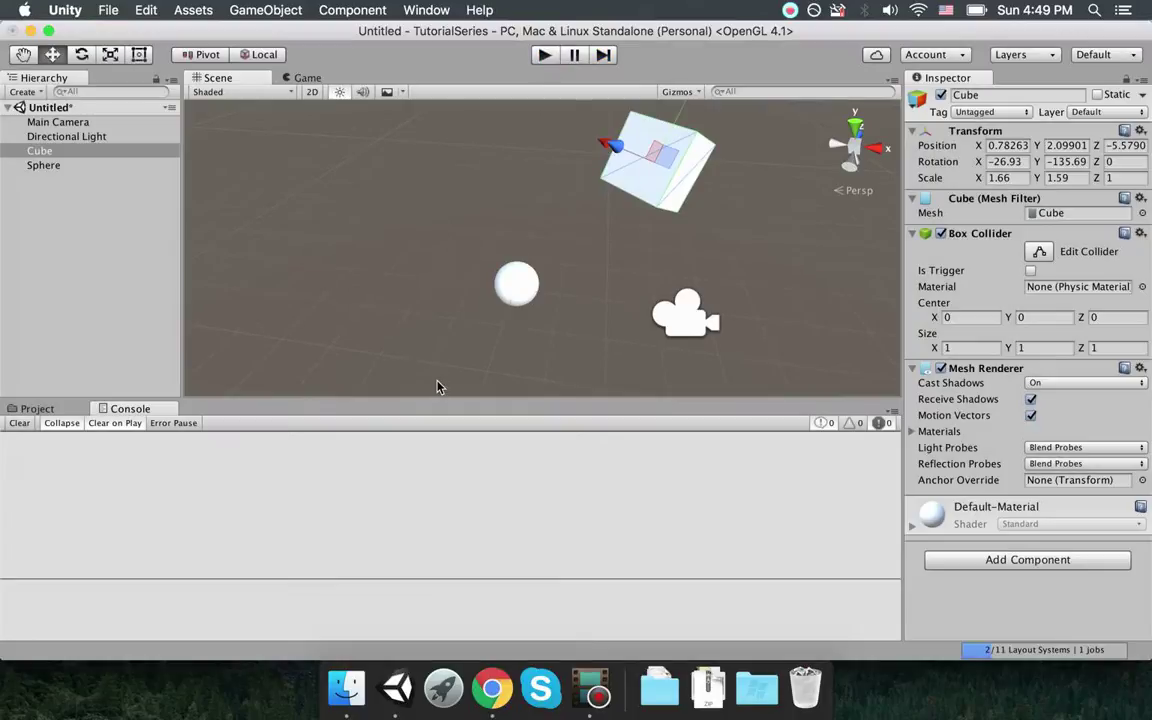
- Switch from the Console back to the project assets, showing the contents of the ToonSoldiers_demo folder
alt+drag(484, 232, 534, 207)
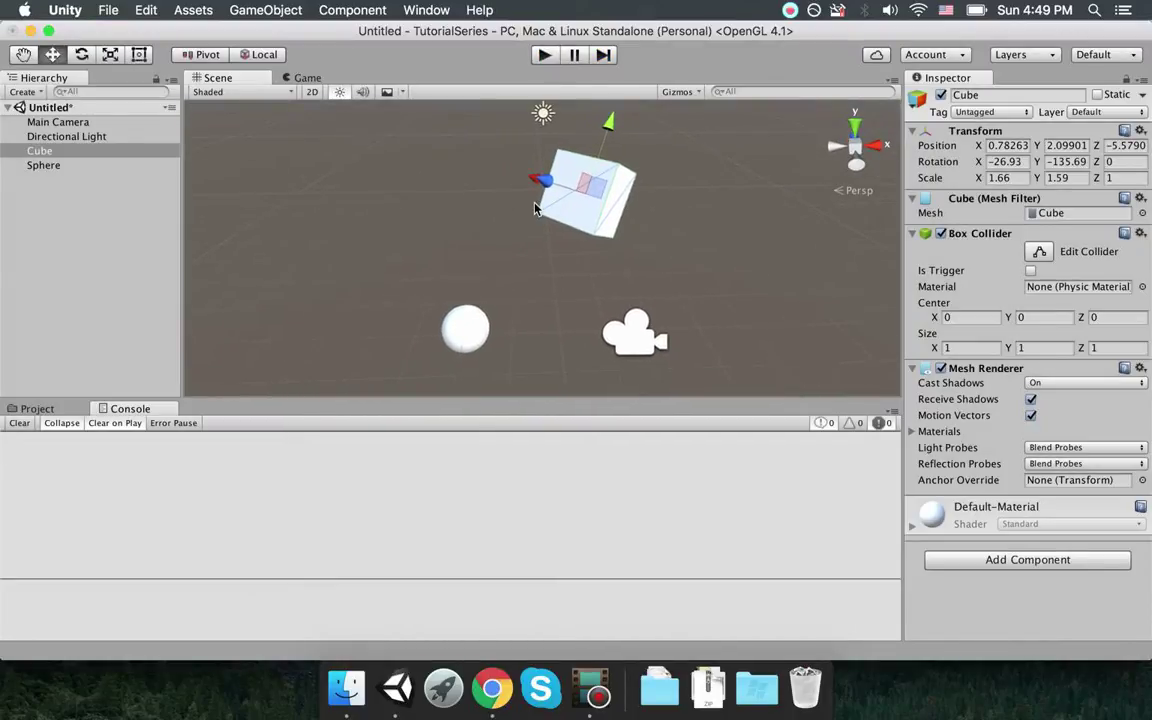
click(37, 408)
alt+drag(358, 318, 457, 150)
click(790, 10)
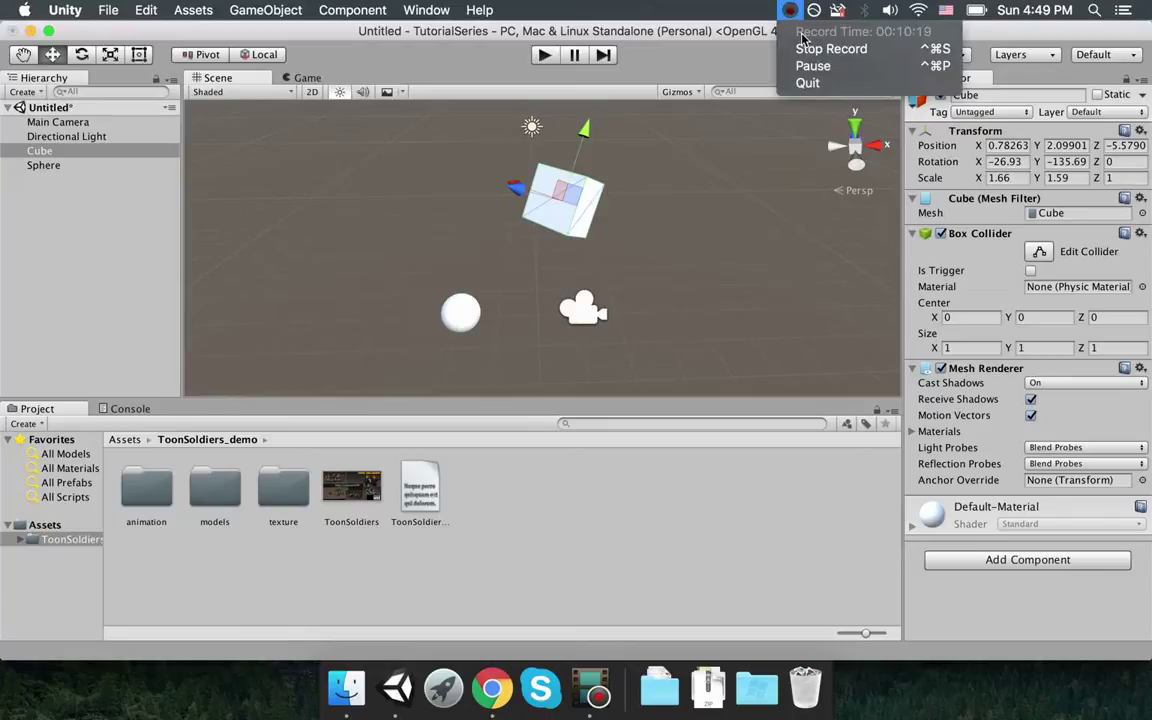